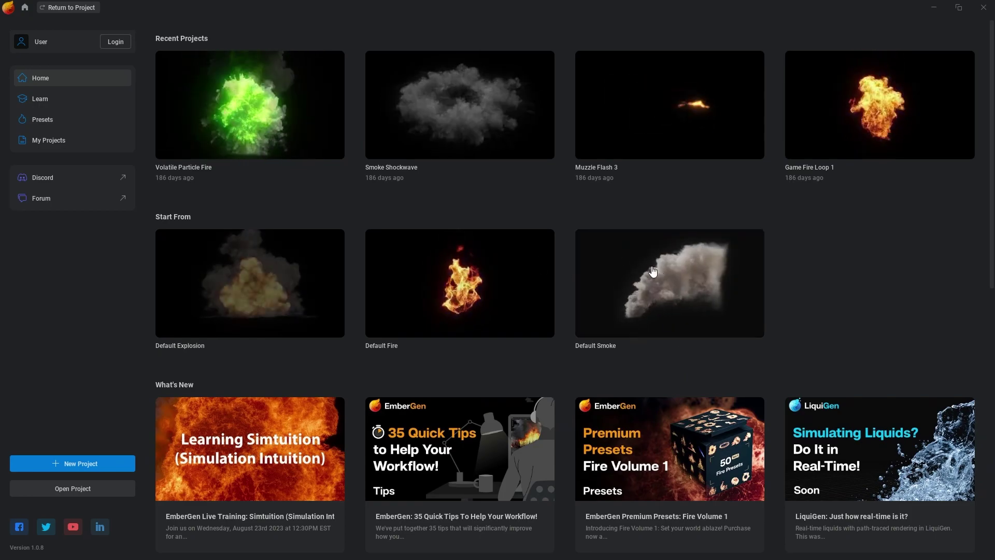
- Start from the Default Smoke template and centre its primitive emitter shape at X 0, Y 0, about 60.8 m above the ground
left_click(626, 299)
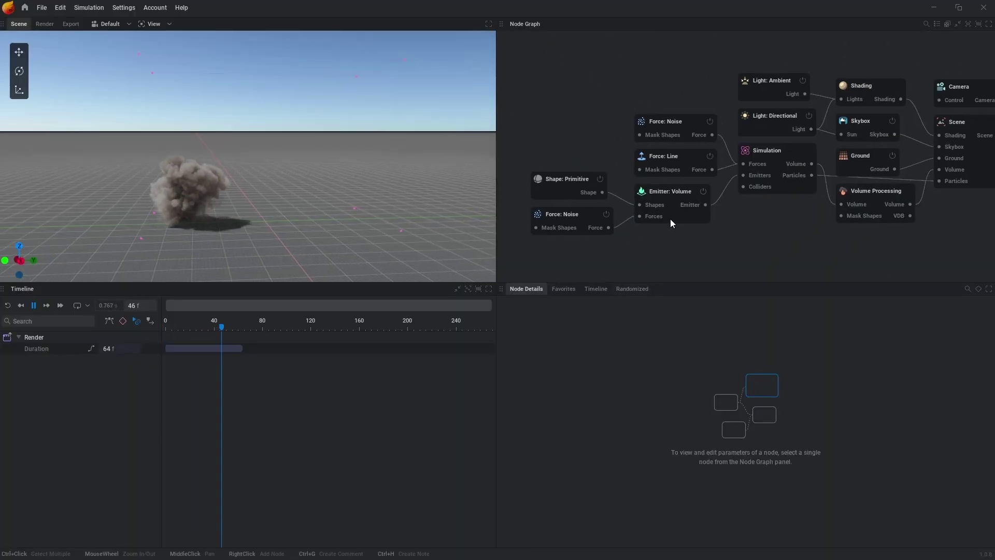
left_click(664, 195)
left_click(575, 181)
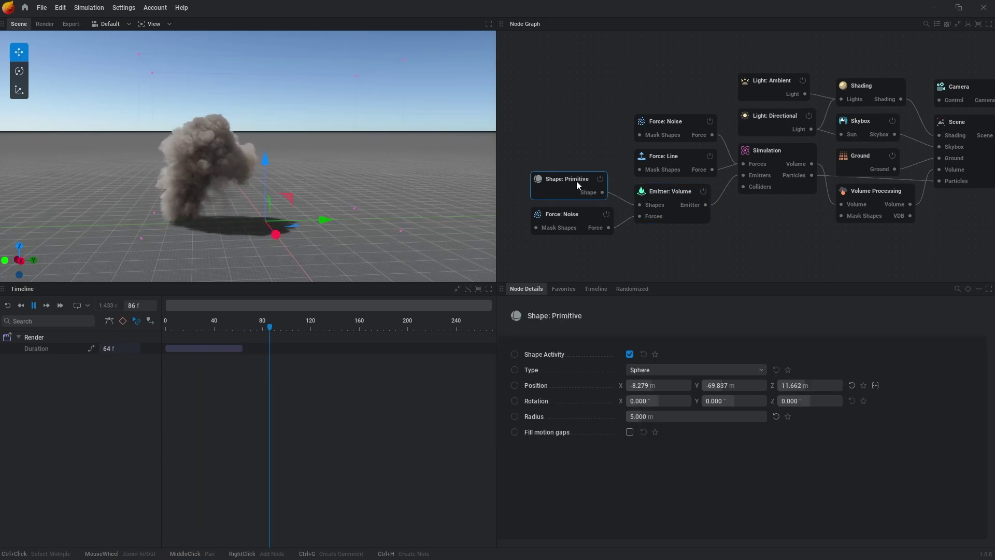
left_click(852, 385)
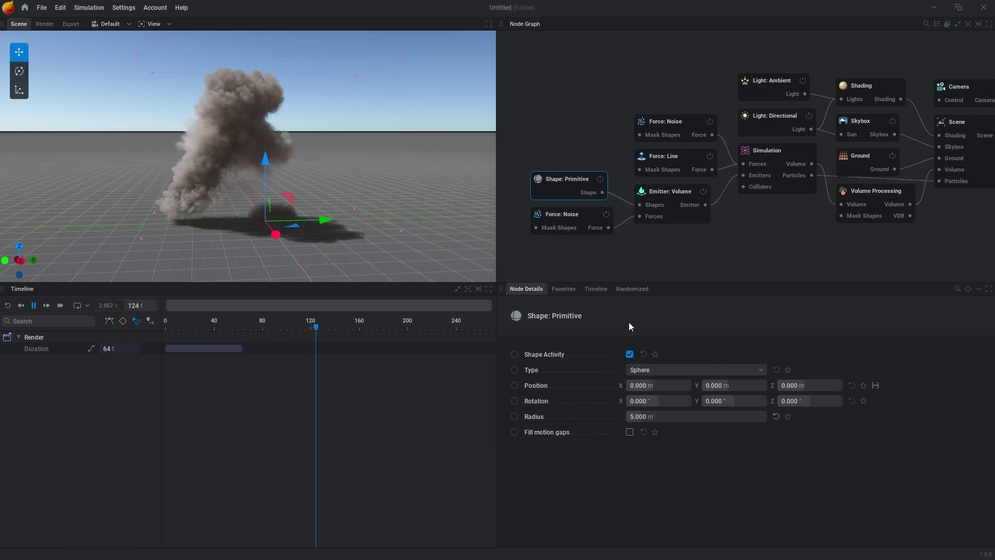
left_click_drag(263, 173, 263, 95)
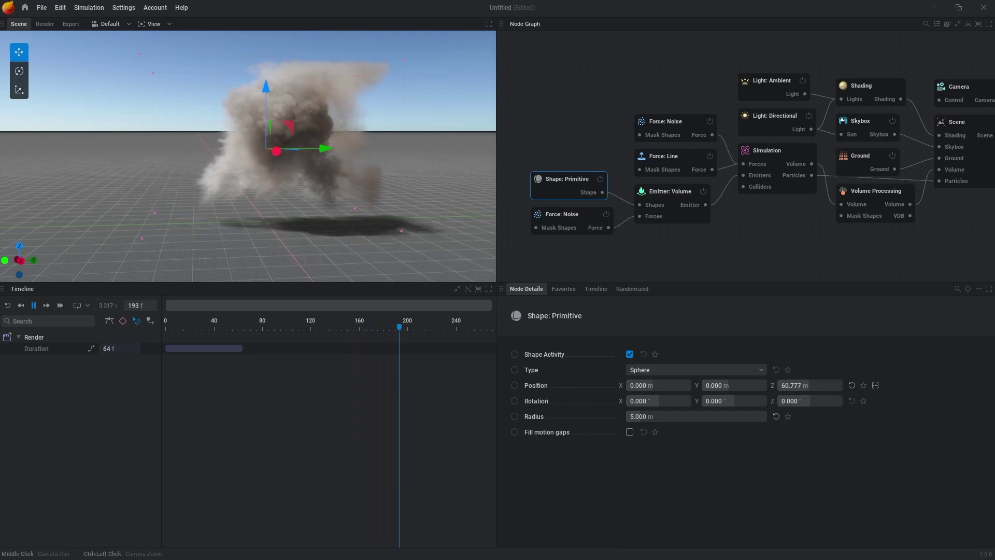
- Toggle the simulation's noise force off and back on, and disable the line force
right_click_drag(269, 130, 306, 147)
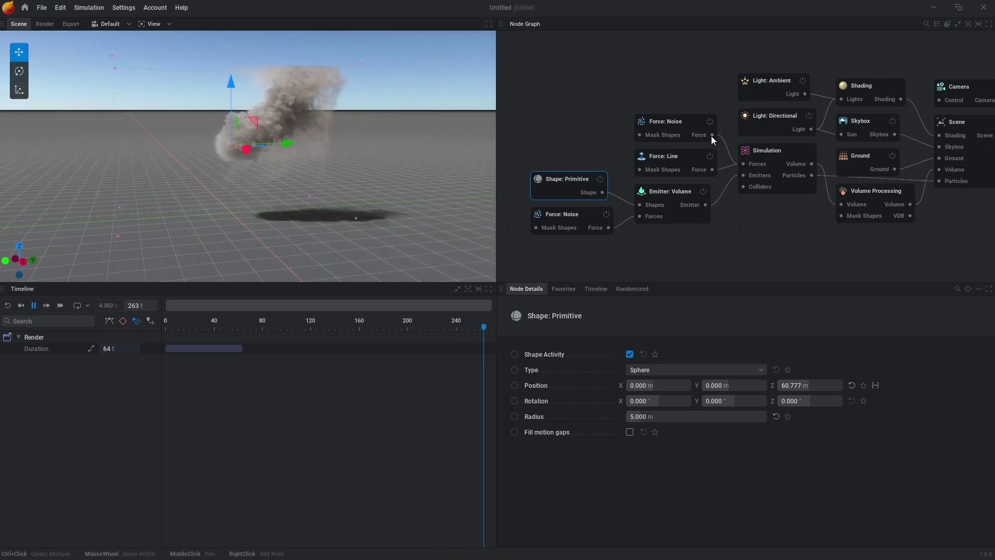
left_click(711, 122)
left_click(711, 122)
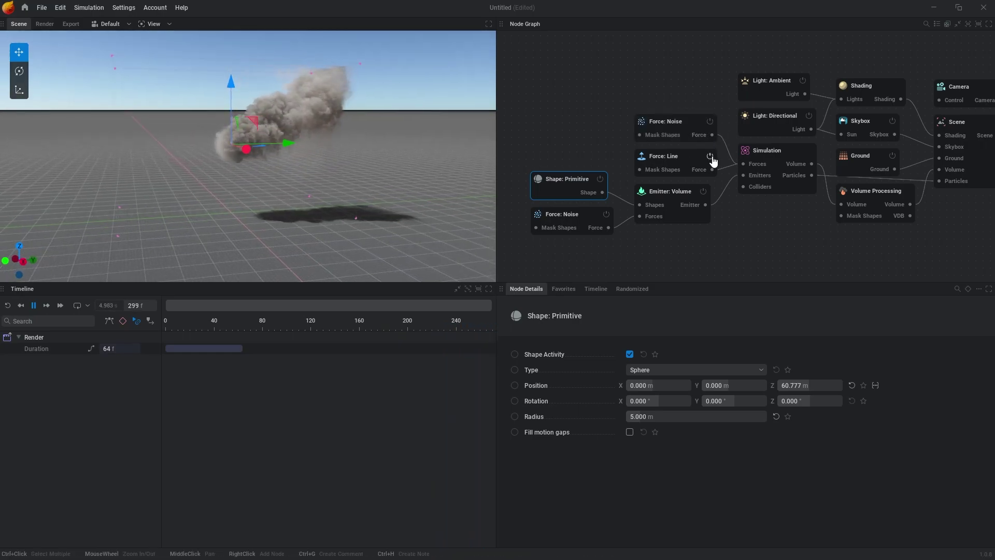
left_click(711, 156)
- Set the volume emitter's temperature to 0 K
left_click(671, 194)
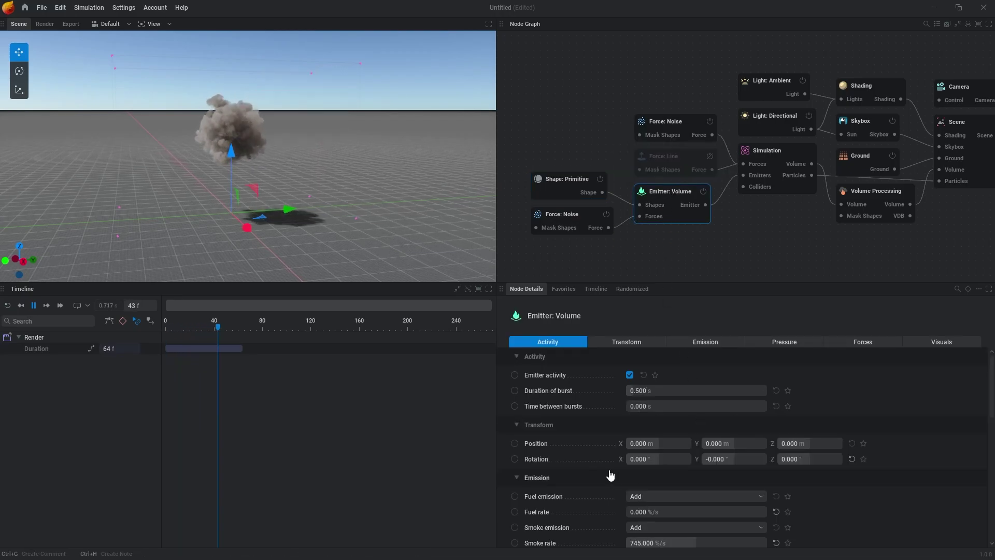
scroll(608, 470, "down", 3)
scroll(608, 469, "down", 1)
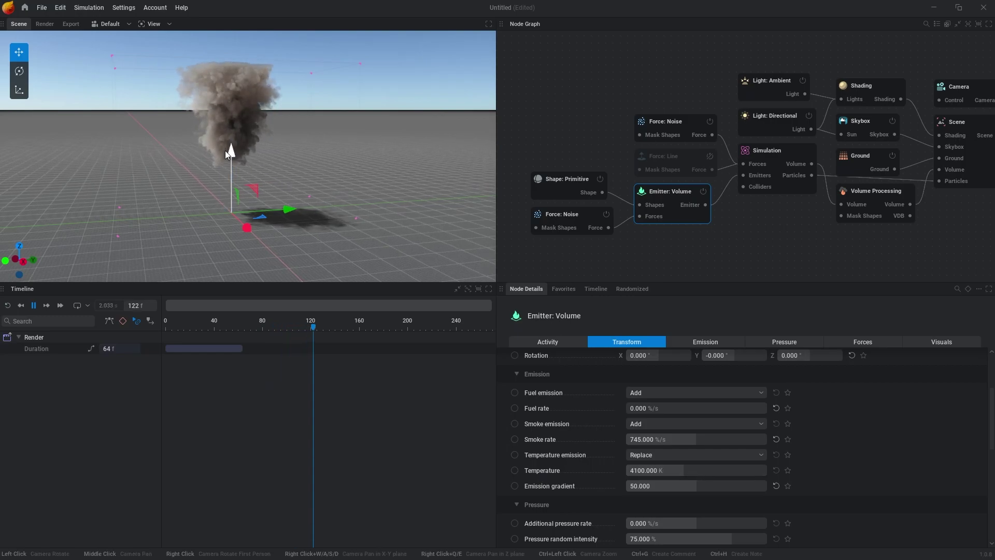
double_click(663, 469)
key("Return")
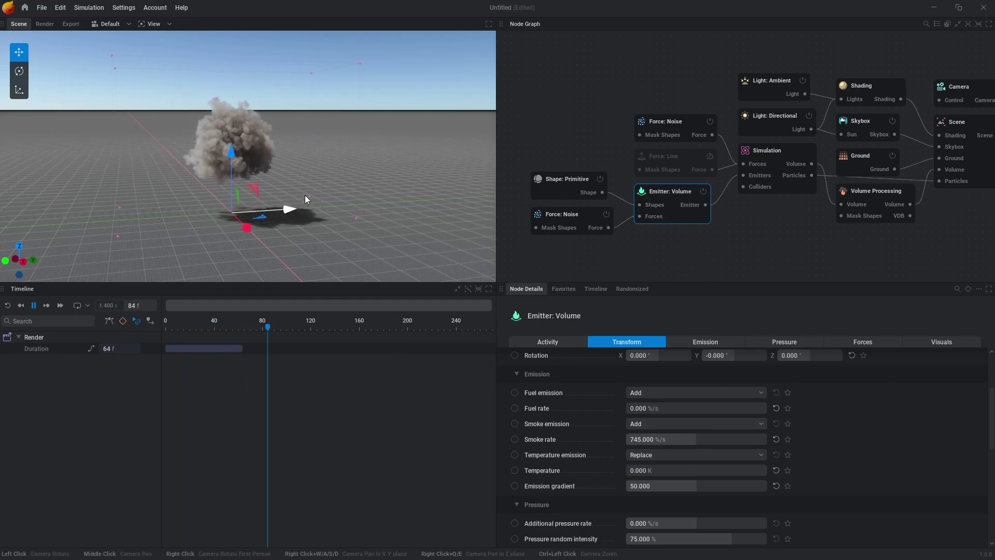
- Find the simulation's smoke dissipation parameter by searching for "dis" and set it to 100%
left_click(772, 156)
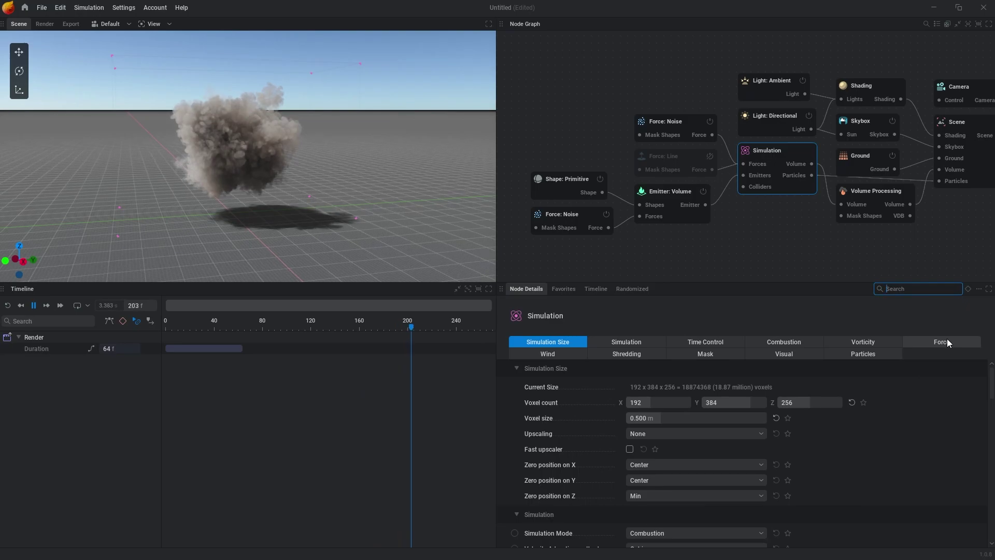
type("dis")
left_click(643, 402)
type("1")
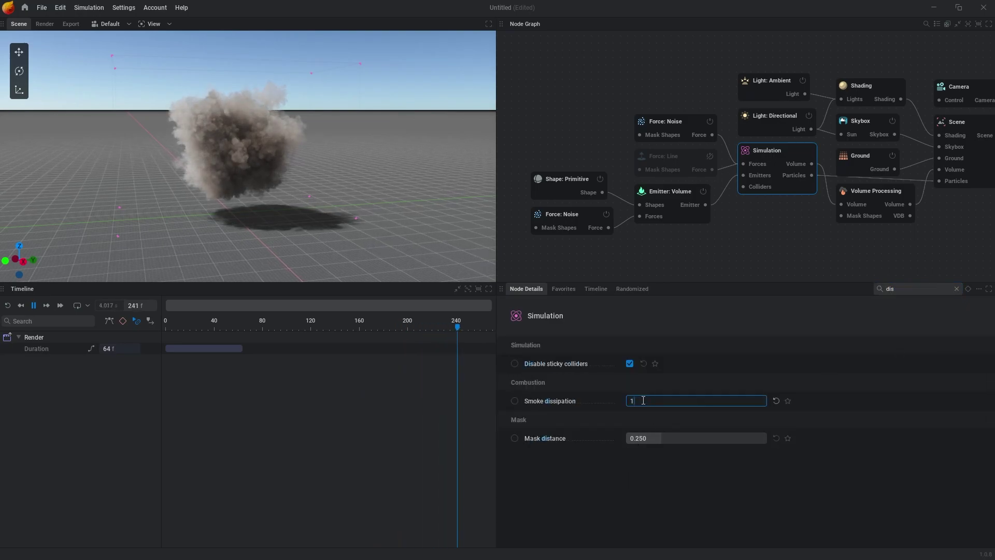
type("00")
key("Return")
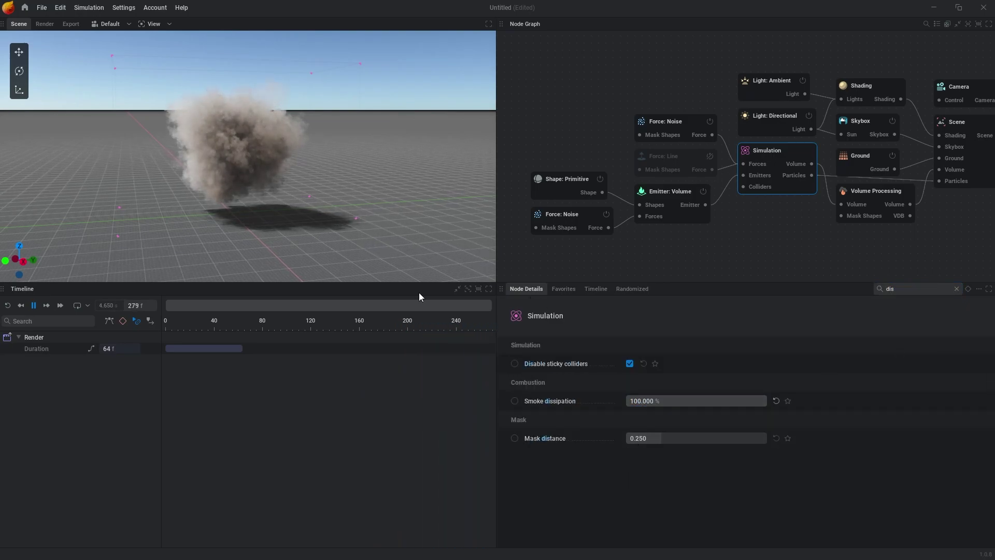
- Clear the "dis" parameter search and show all of the volume emitter's settings
mouse_move(275, 157)
right_mouse_down()
mouse_move(176, 137)
mouse_move(280, 150)
mouse_move(310, 171)
mouse_move(290, 155)
mouse_move(296, 120)
mouse_move(290, 151)
right_mouse_up()
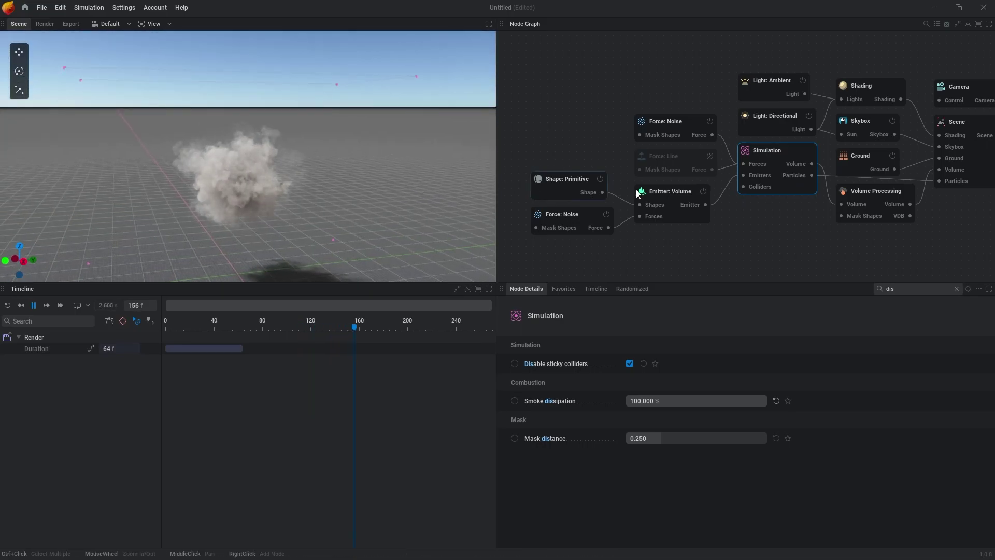
left_click(657, 207)
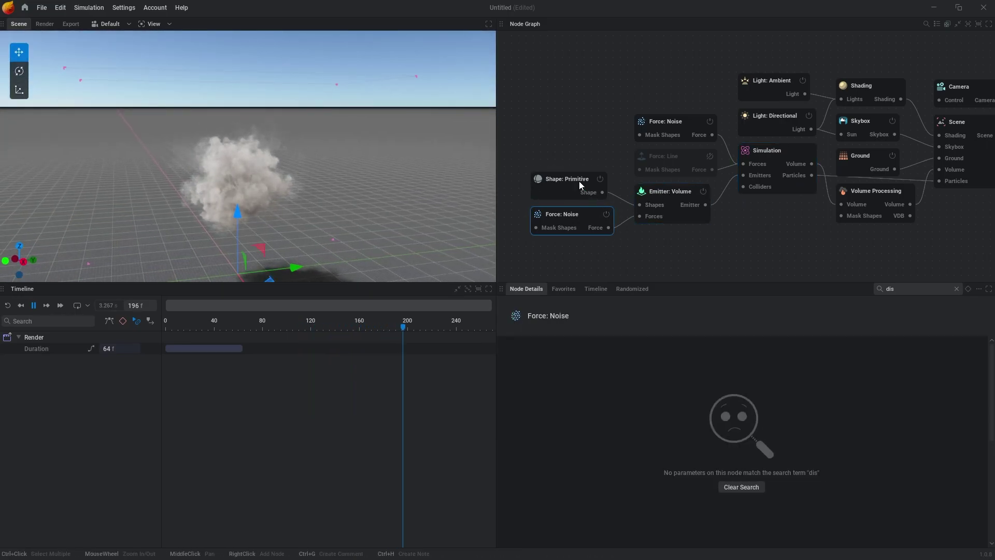
left_click(579, 182)
left_click(670, 191)
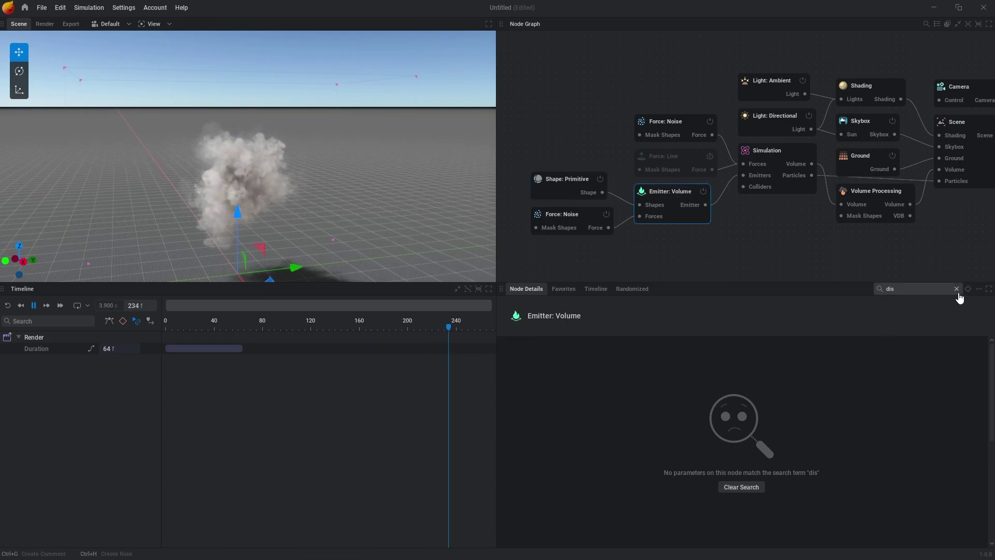
left_click(956, 290)
scroll(611, 415, "up", 2)
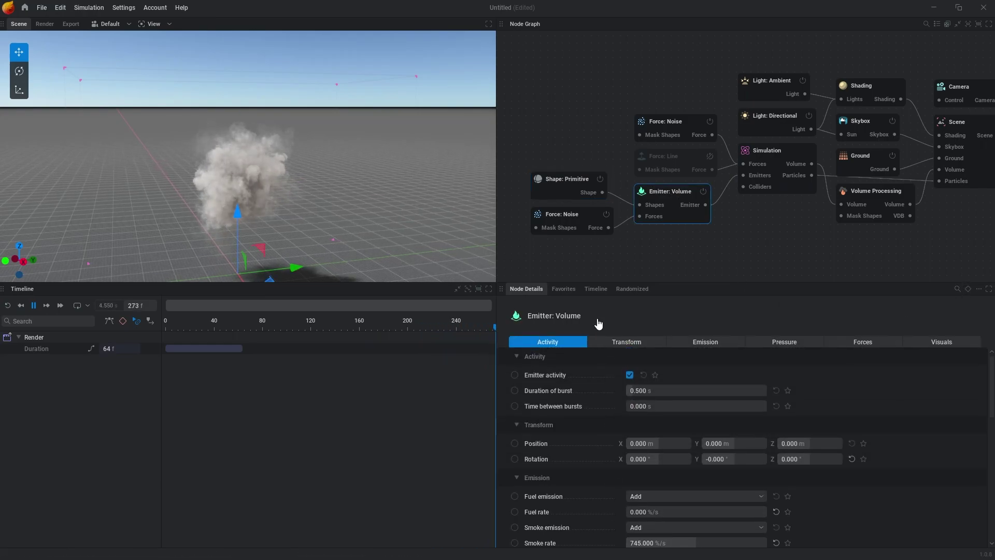
- Set the simulation's X voxel count to 256 and apply the new resolution
left_click(782, 152)
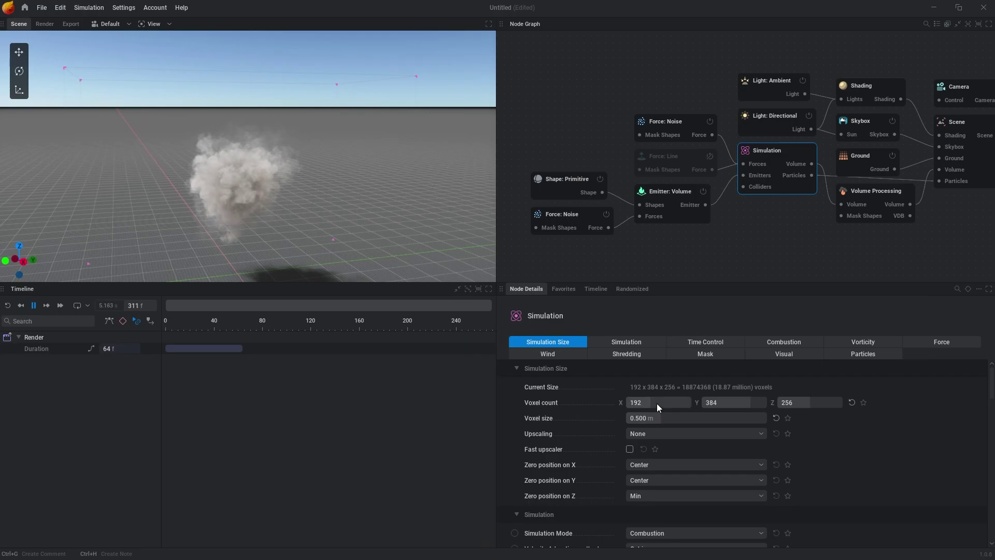
left_click(691, 406)
type("256")
key("Return")
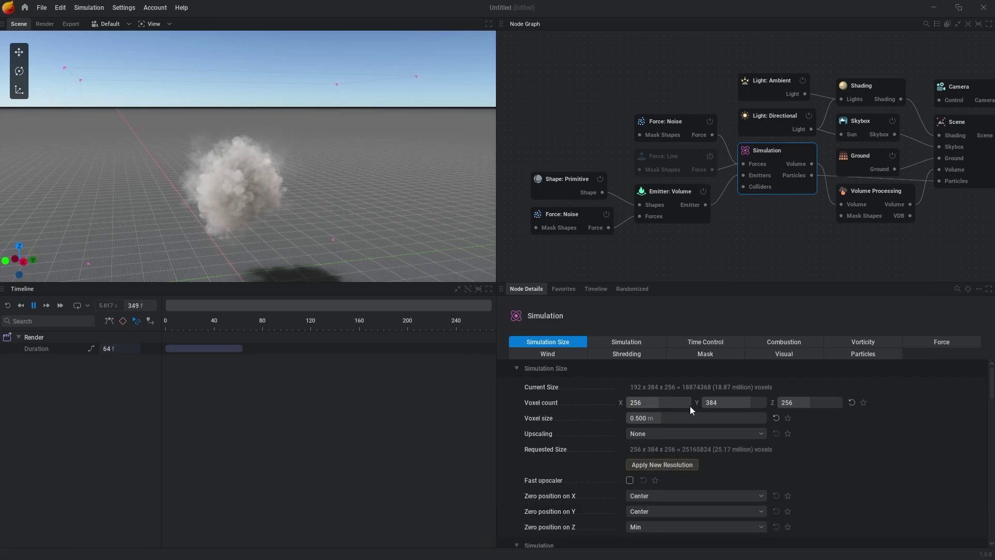
left_click(672, 464)
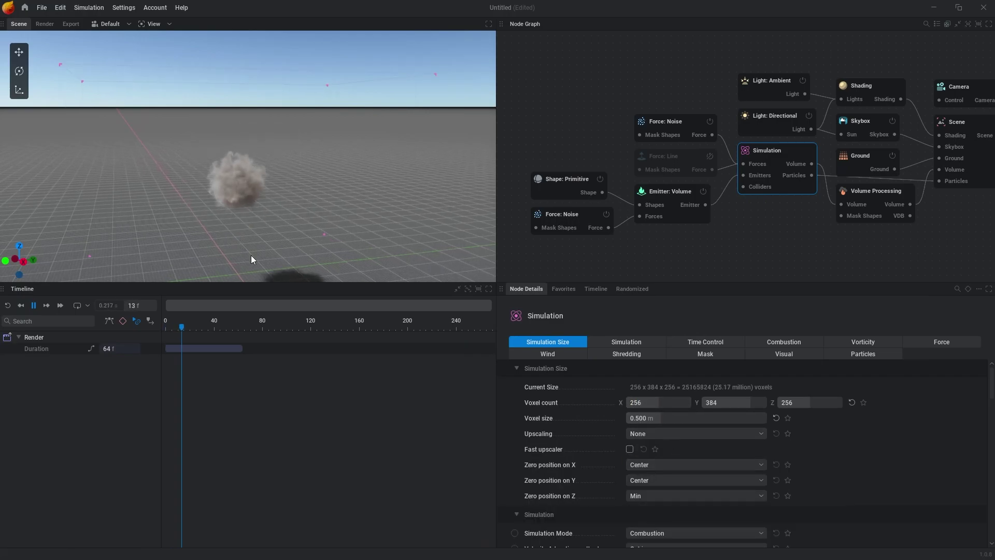
- Set the simulation's voxel count to 100 on X, Y and Z and apply the new resolution
left_click(665, 398)
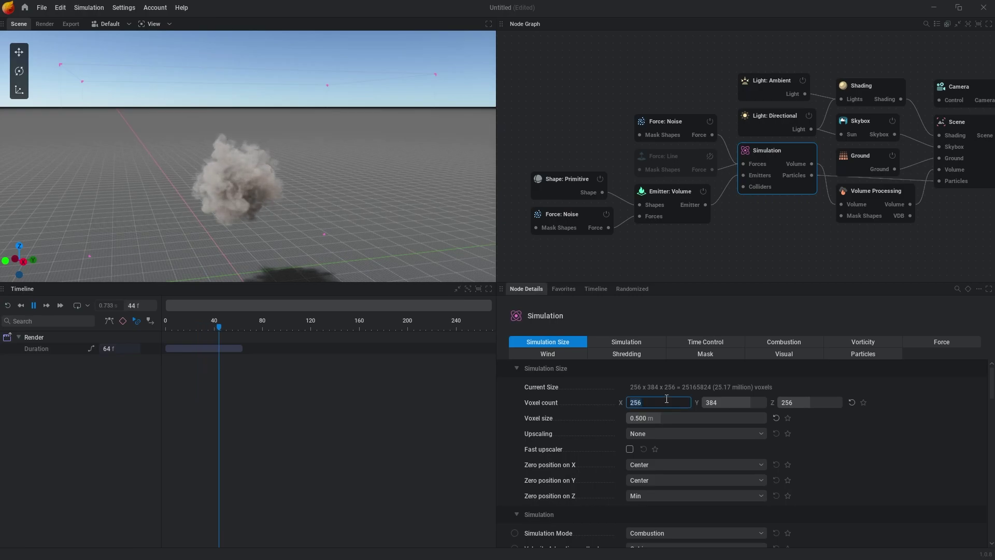
type("100")
key("Return")
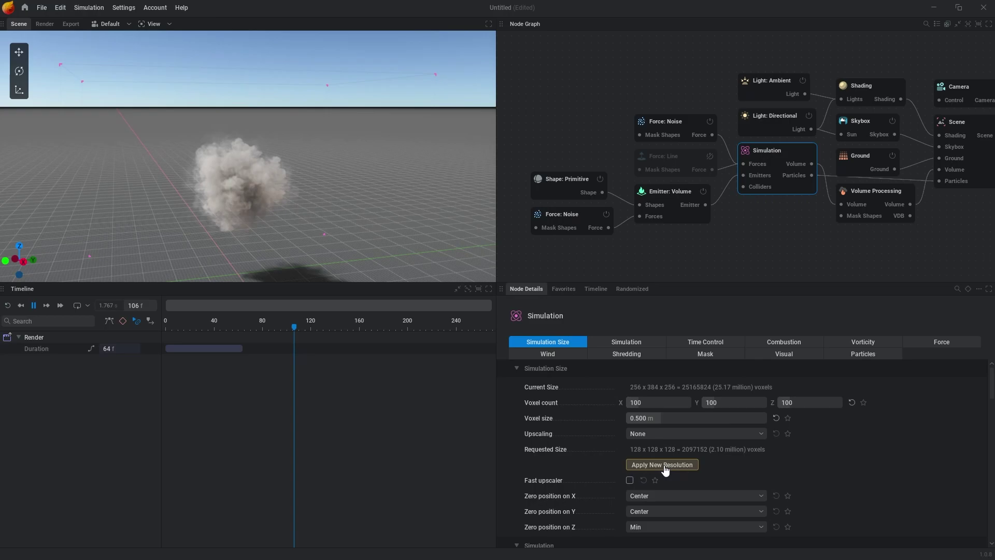
left_click(663, 465)
- Raise the simulation's voxel count to 140 on all three axes and apply the resolution
left_click_drag(406, 268, 399, 303)
left_click(673, 403)
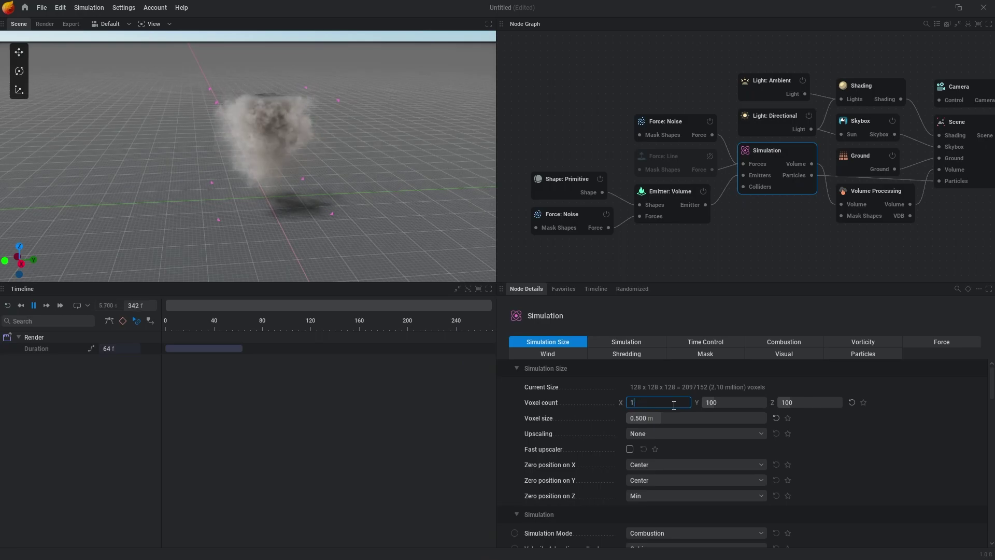
key("Tab")
type("140")
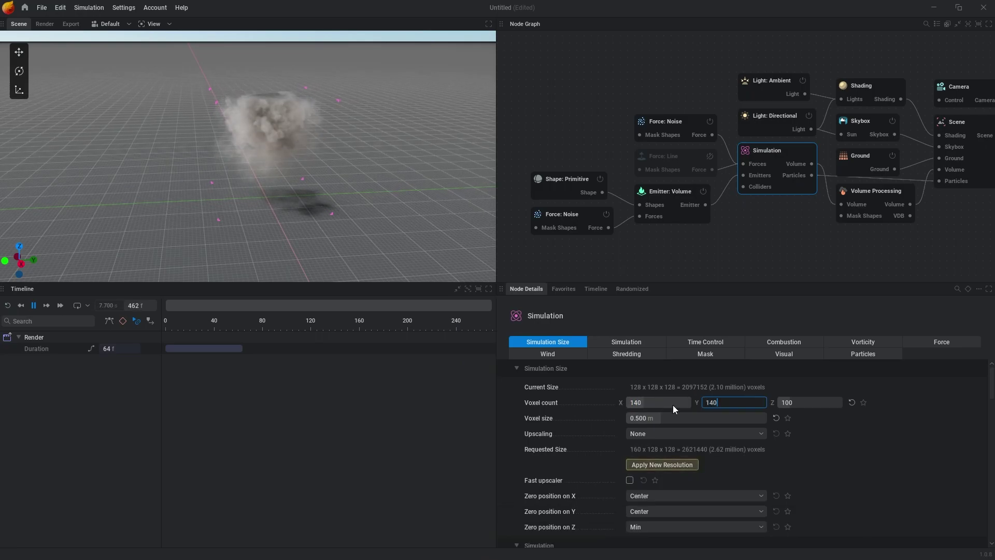
key("Tab")
type("140")
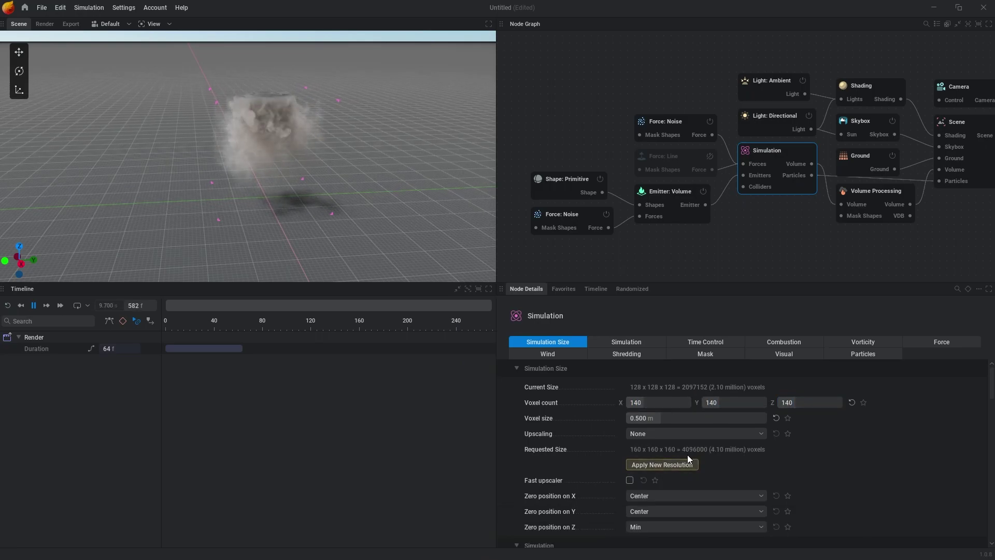
left_click(687, 465)
- Lower the primitive emitter shape to a Z position of about 36.6 m
left_click(590, 187)
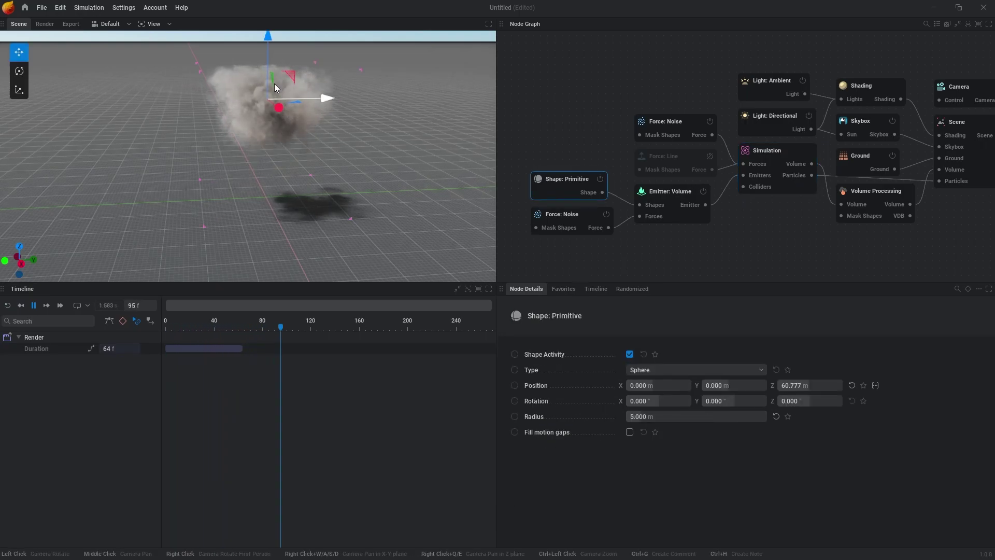
left_click_drag(268, 49, 269, 89)
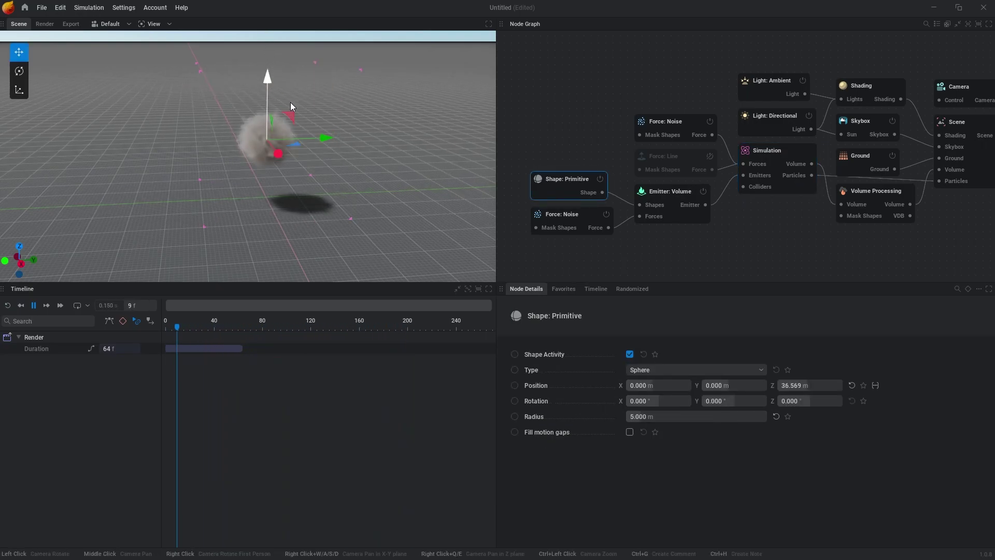
right_click_drag(433, 154, 465, 154)
key("w")
key("s")
key("a")
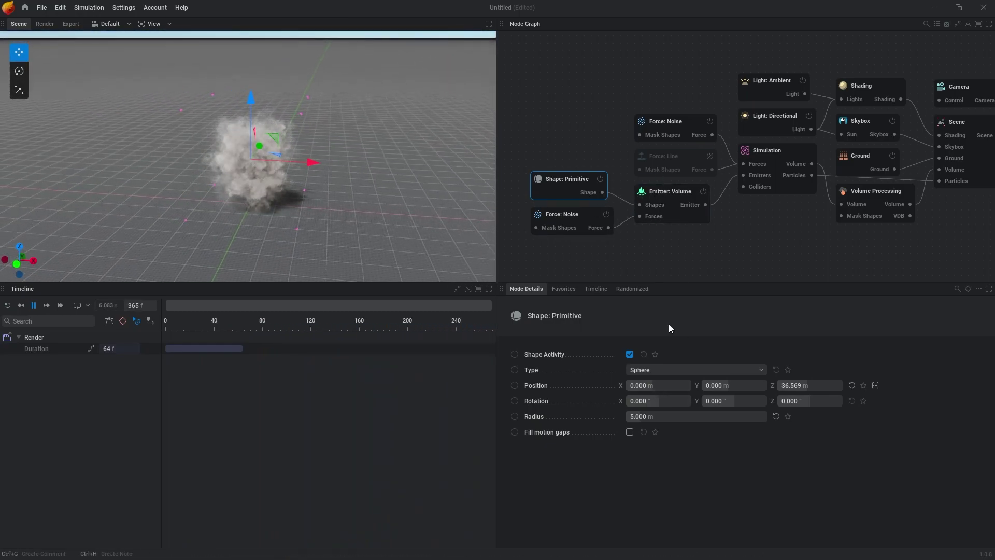
- Set the simulation's voxel count to 200 on X, Y and Z and apply the new resolution
left_click(666, 195)
left_click(773, 160)
double_click(661, 402)
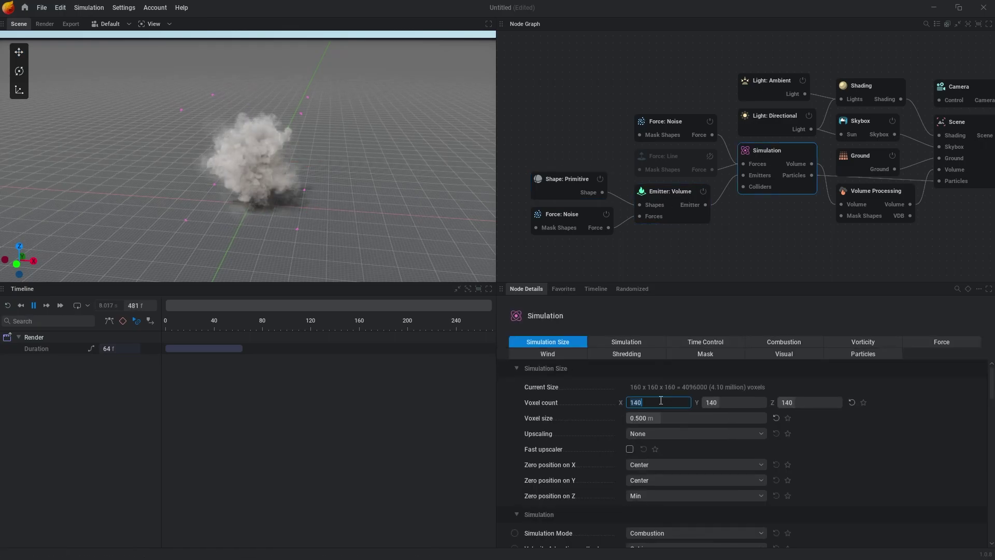
type("200")
key("Tab")
type("200")
key("Tab")
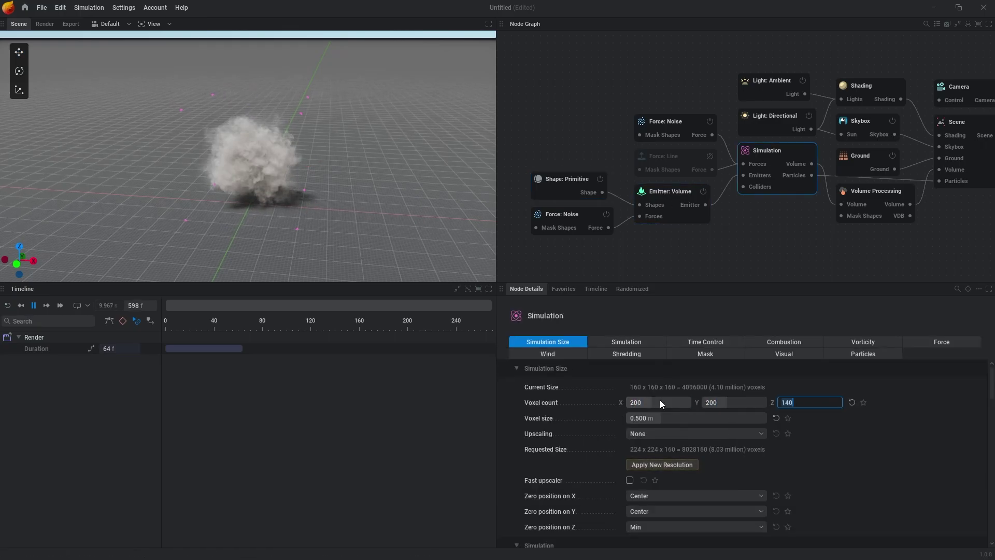
type("200")
key("Return")
left_click(678, 465)
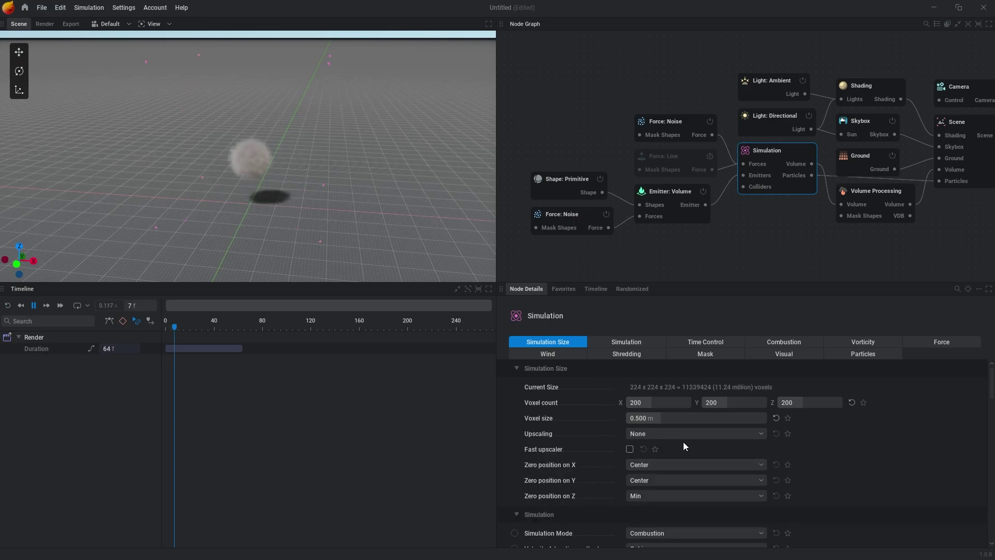
- Raise the primitive emitter shape to a Z position of about 52.8 m
left_click(312, 165)
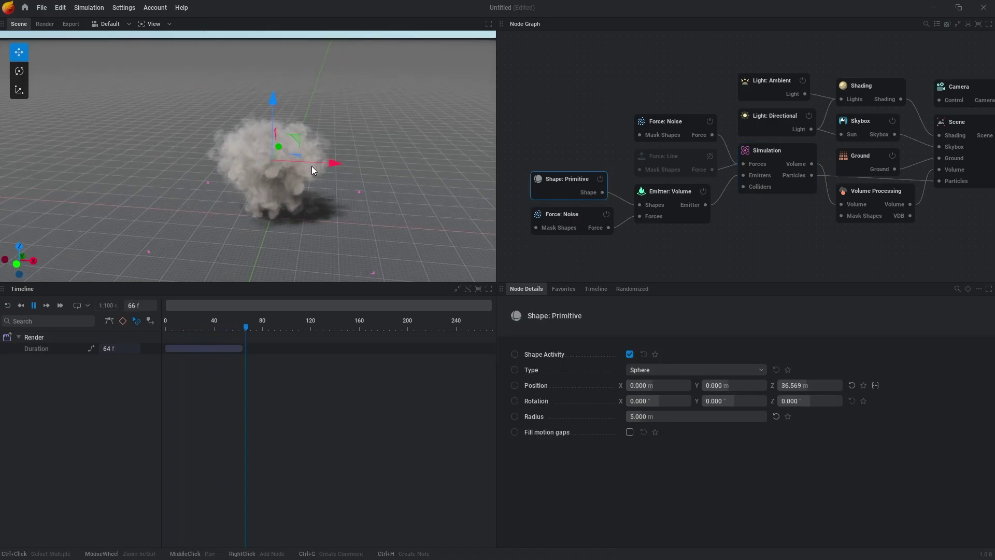
left_click_drag(269, 115, 269, 88)
key("r")
right_click_drag(319, 167, 369, 182)
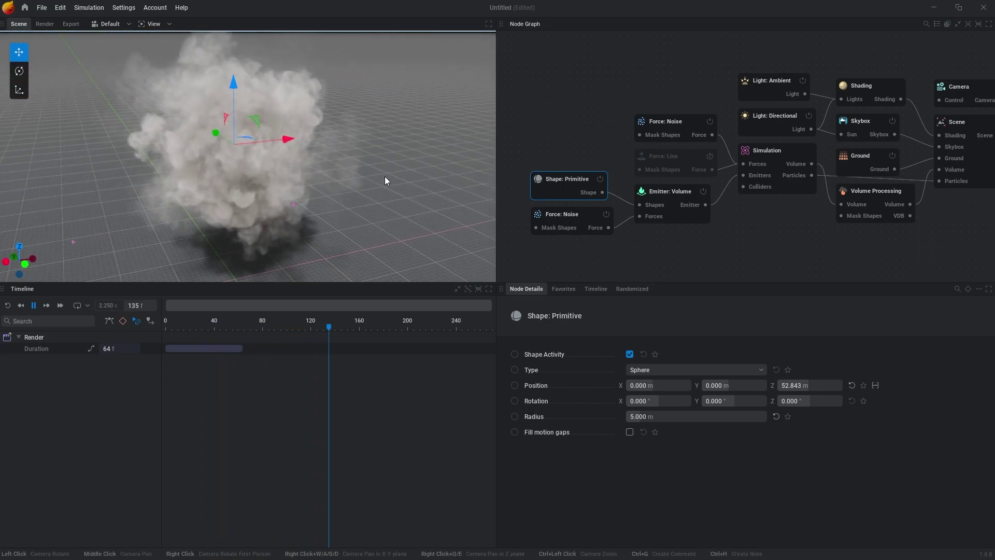
- Try a smoke dissipation of 150% on the Simulation node
left_click(772, 153)
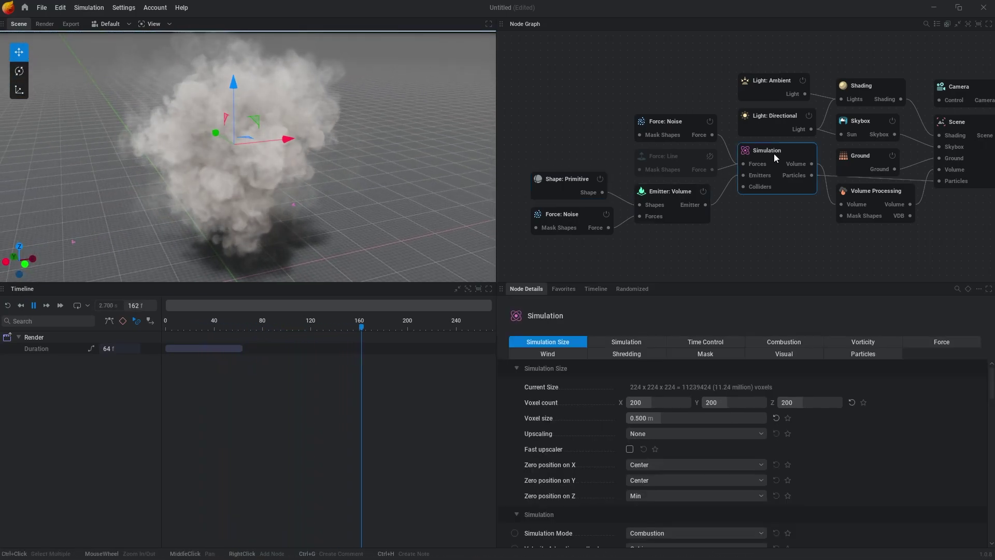
left_click(958, 289)
type("dis")
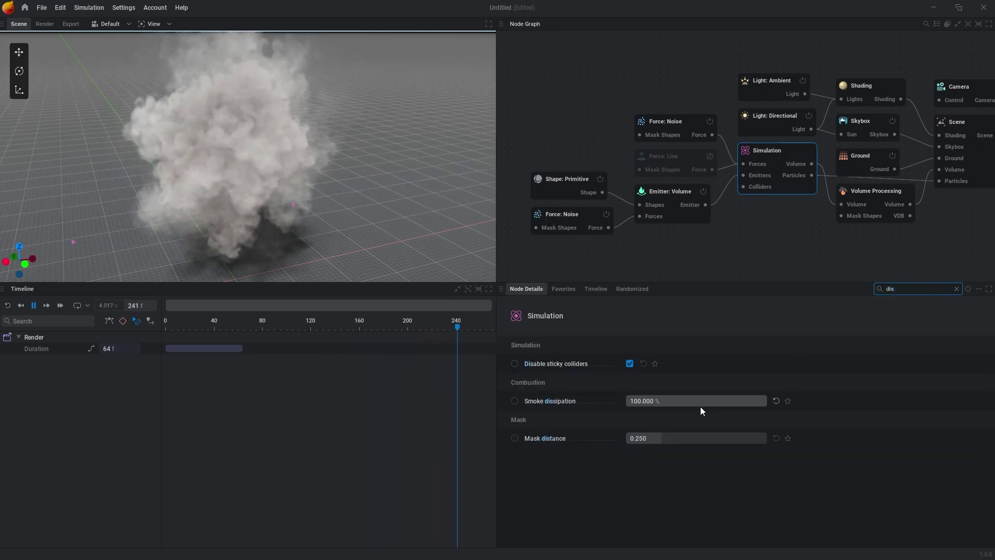
left_click(680, 403)
type("150")
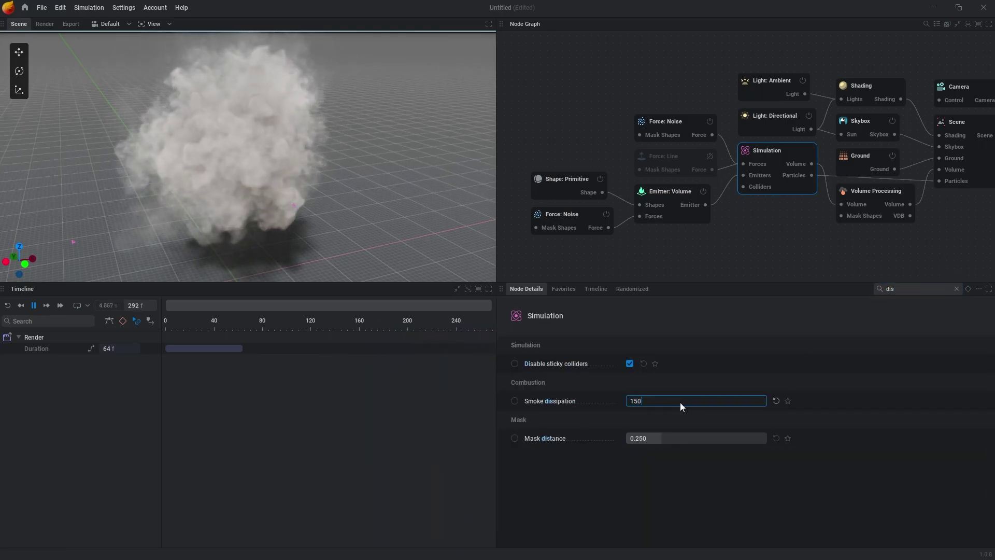
key("Return")
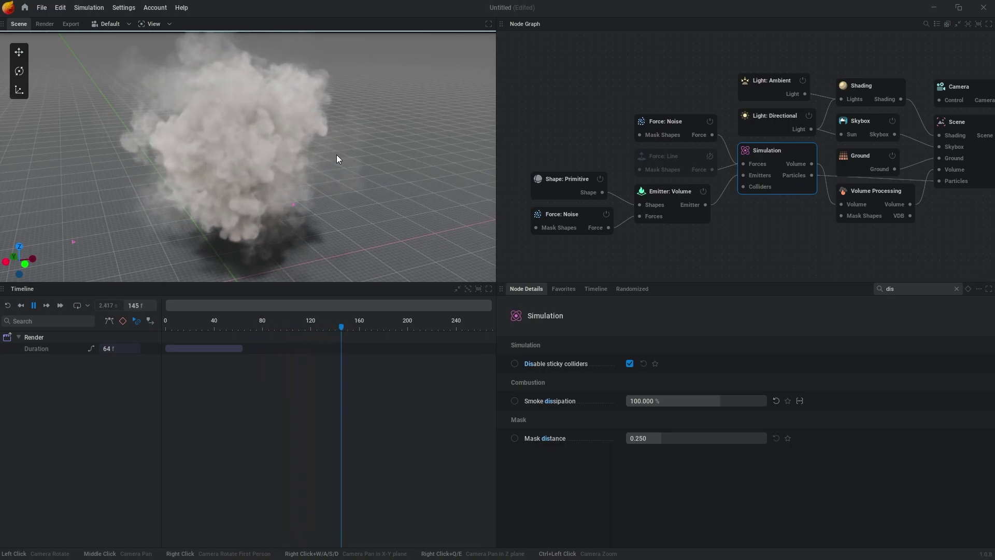
- Set the amplitude of the emitter's noise force to 2
left_click(574, 213)
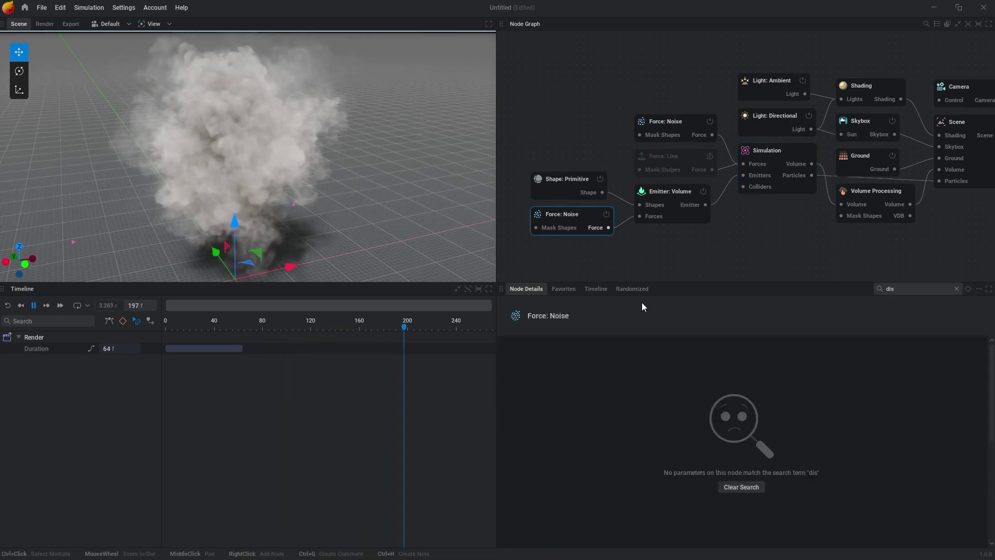
left_click(956, 289)
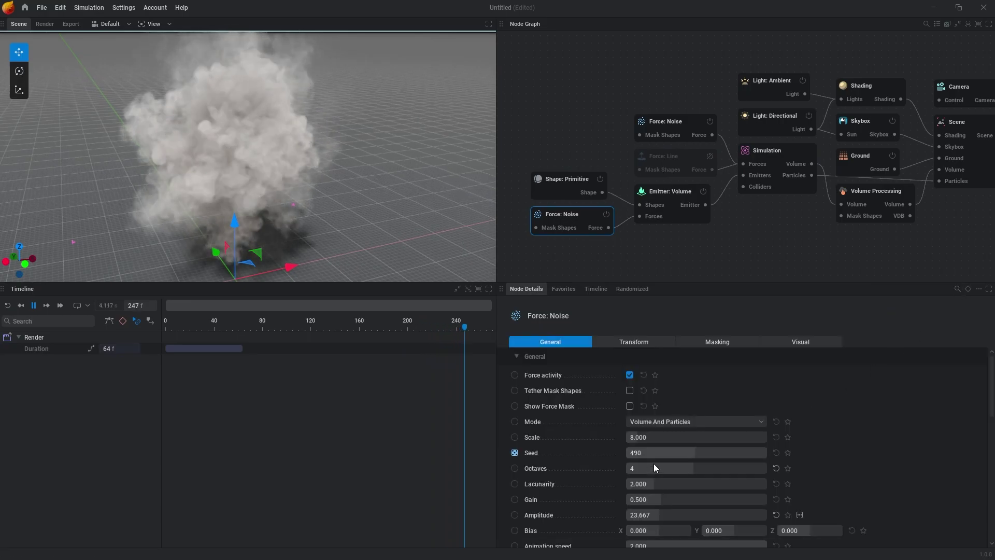
scroll(661, 504, "down", 2)
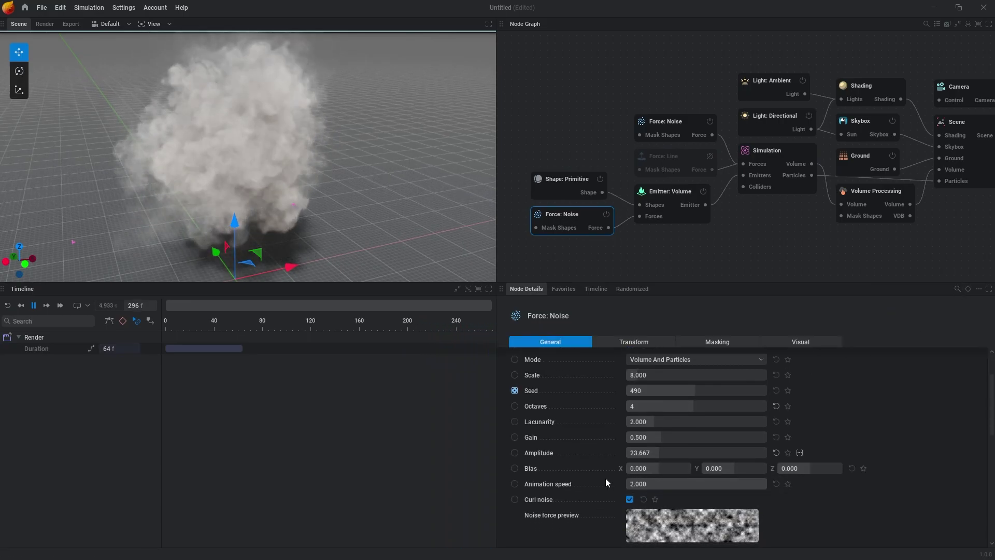
double_click(651, 453)
type("2")
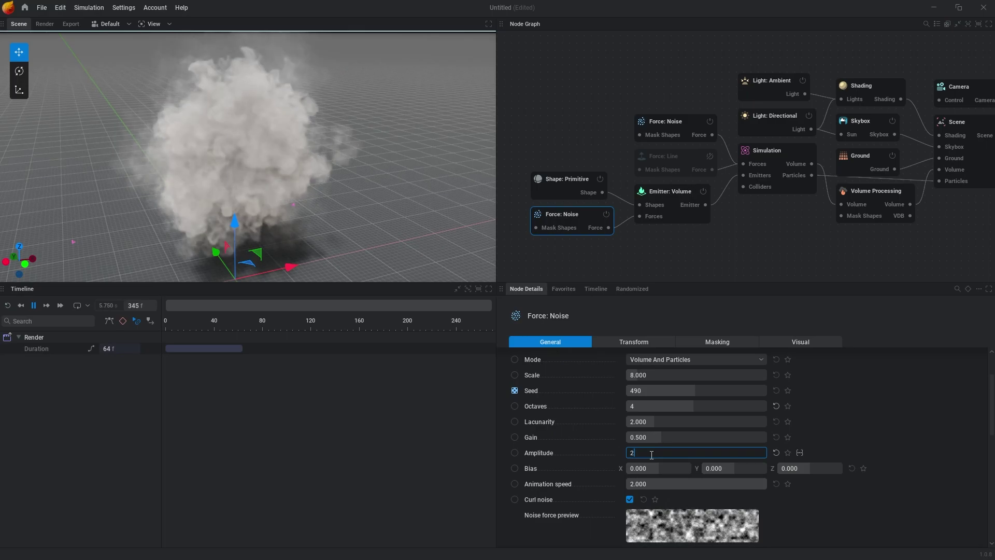
key("Return")
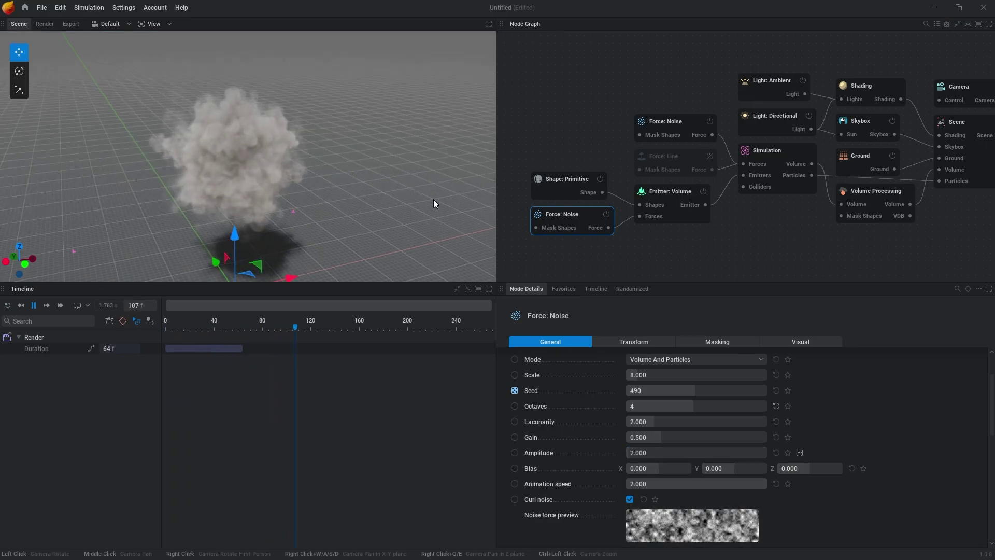
- Switch the scene viewport to the Camera node's view, Camera 1, to frame the cloud for rendering
left_click(379, 199)
left_click_drag(378, 199, 389, 216)
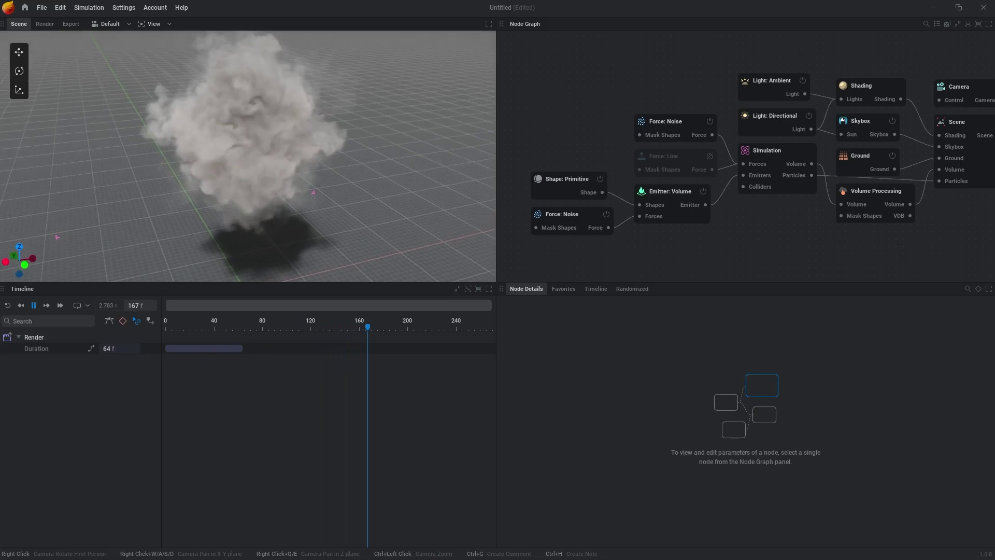
left_click(900, 83)
middle_click_drag(993, 83, 888, 93)
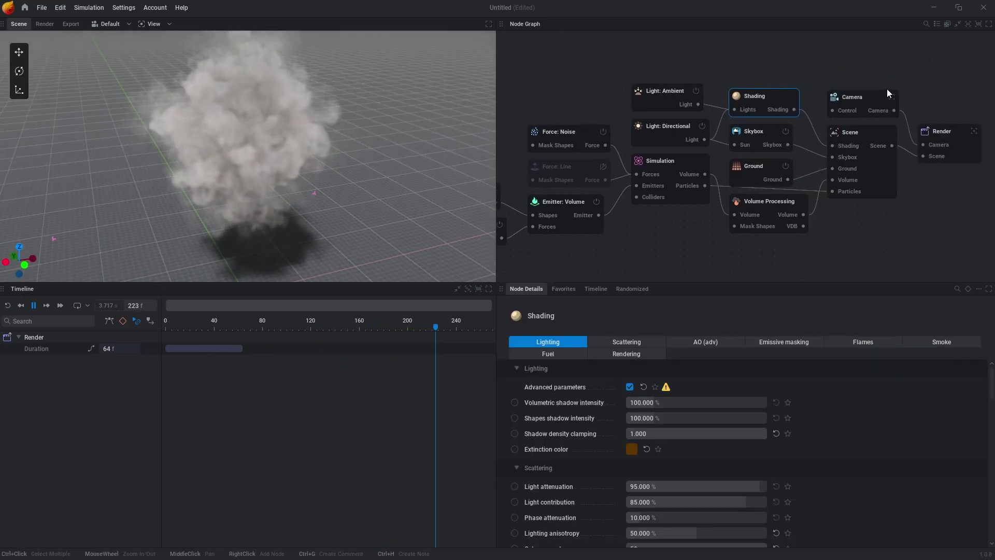
left_click(892, 98)
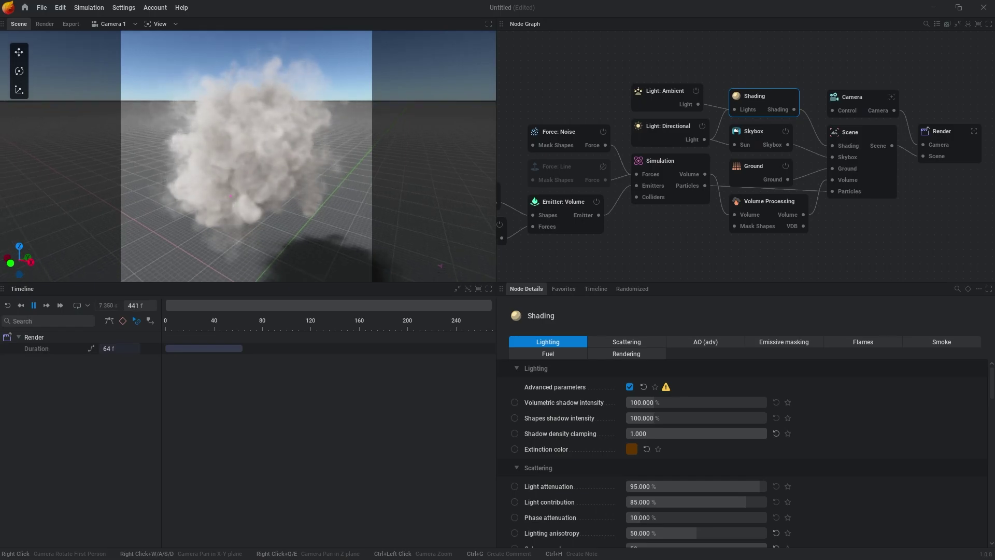
- Set the Simulation node's upscaling to X2
middle_click_drag(610, 203, 658, 201)
left_click(703, 194)
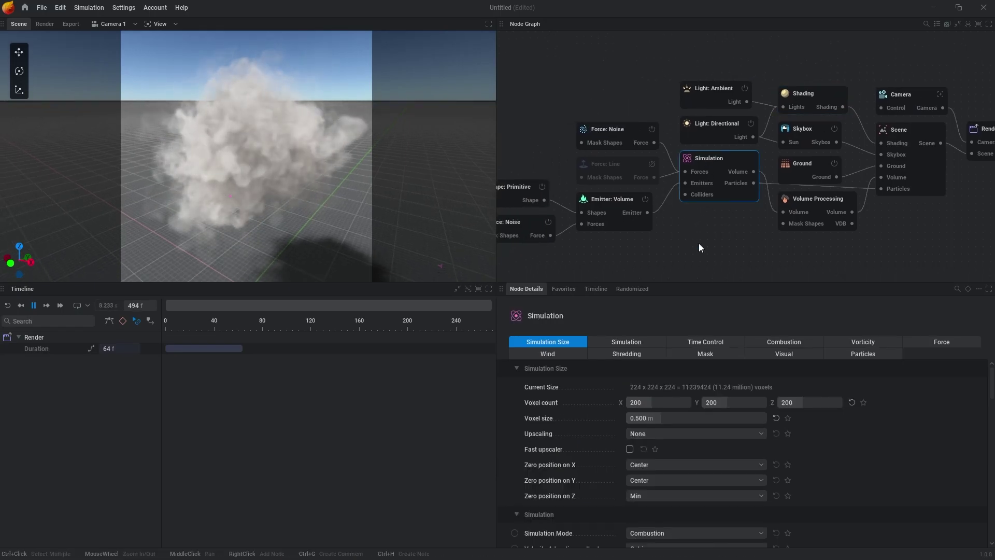
left_click(631, 289)
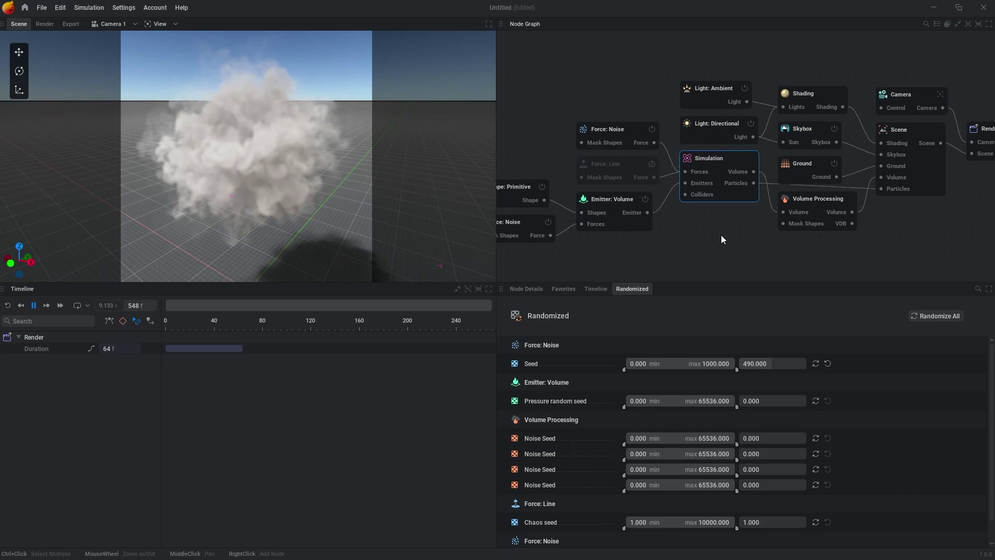
left_click(713, 172)
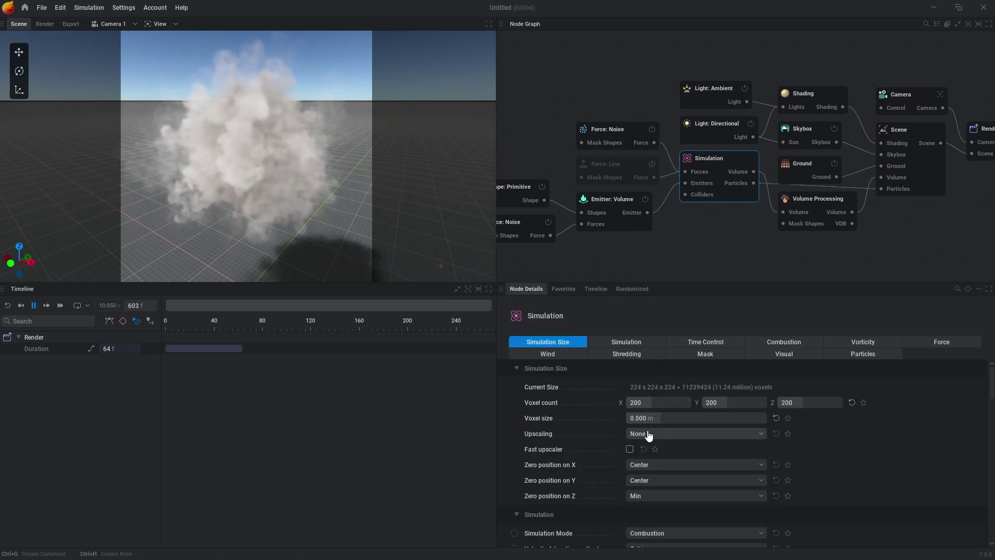
left_click(649, 434)
left_click(645, 460)
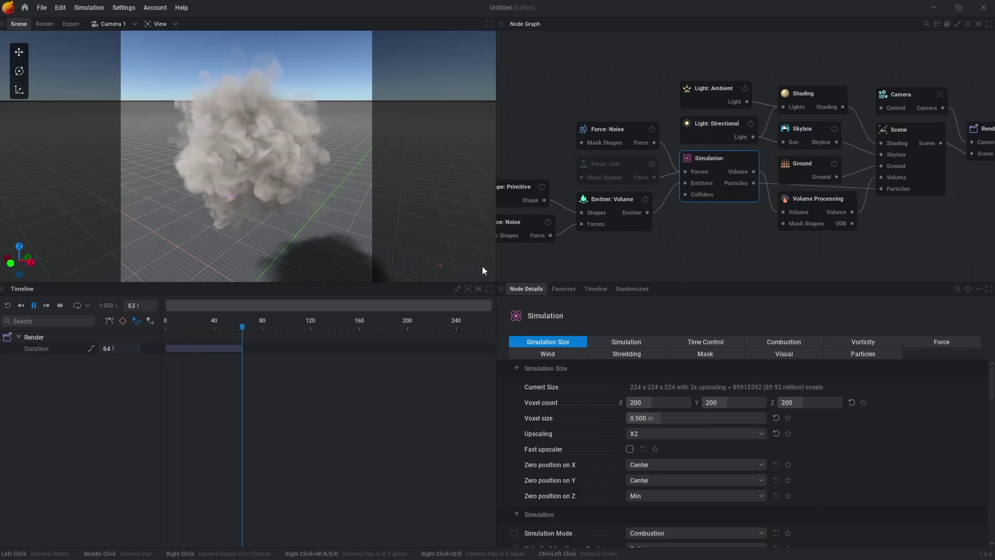
- Set the Render node's first export frame to 150 for the flipbook
middle_click_drag(760, 218, 686, 213)
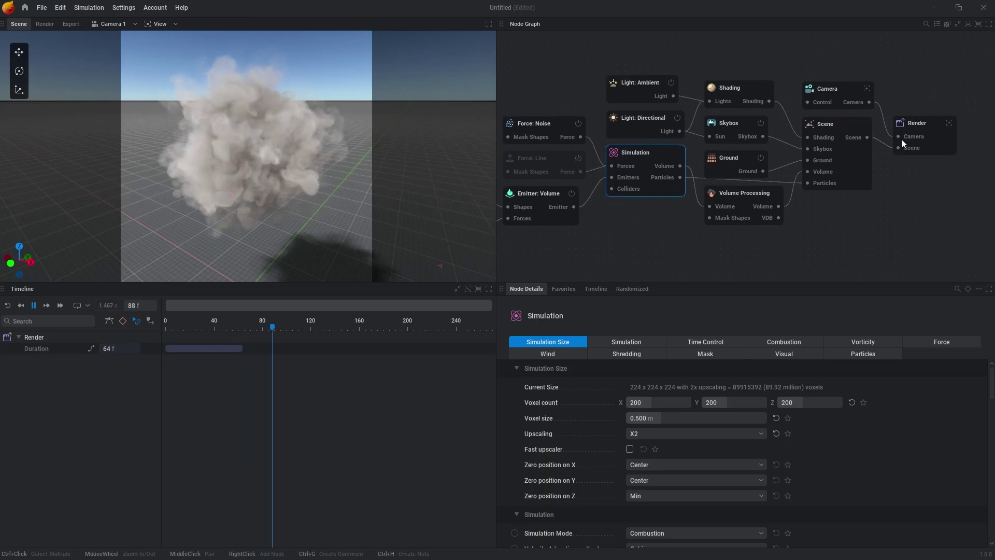
left_click(825, 86)
left_click(881, 199)
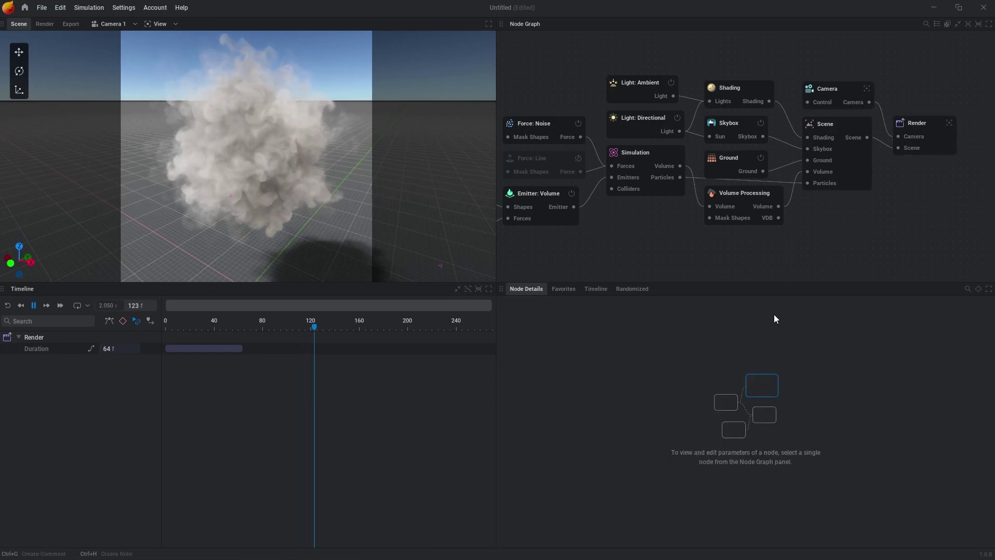
left_click(942, 148)
scroll(594, 421, "down", 5)
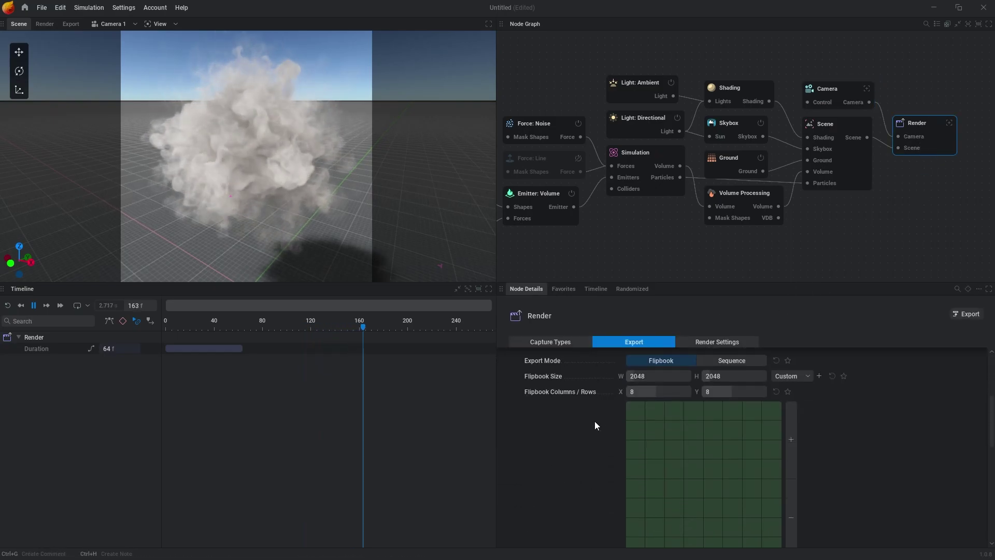
scroll(595, 421, "up", 2)
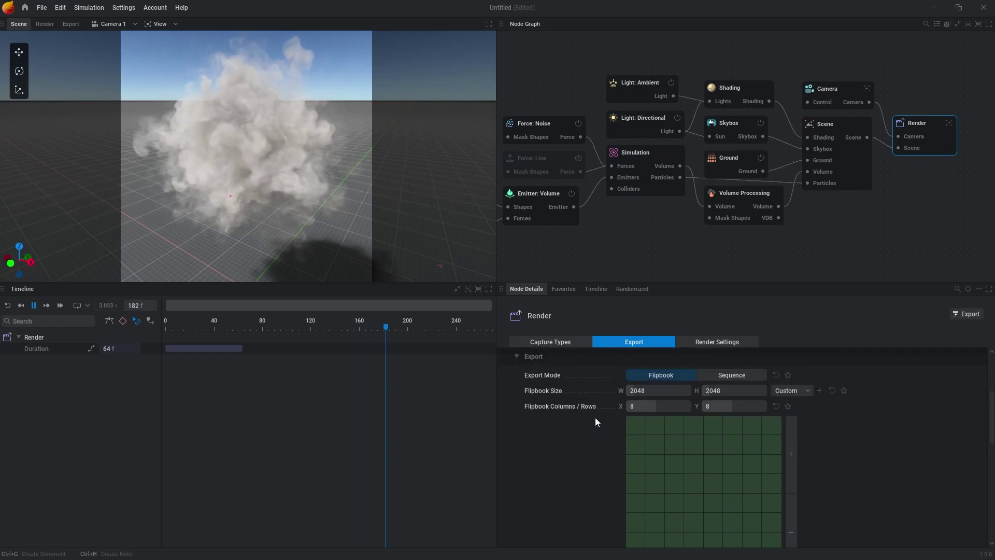
scroll(595, 418, "down", 5)
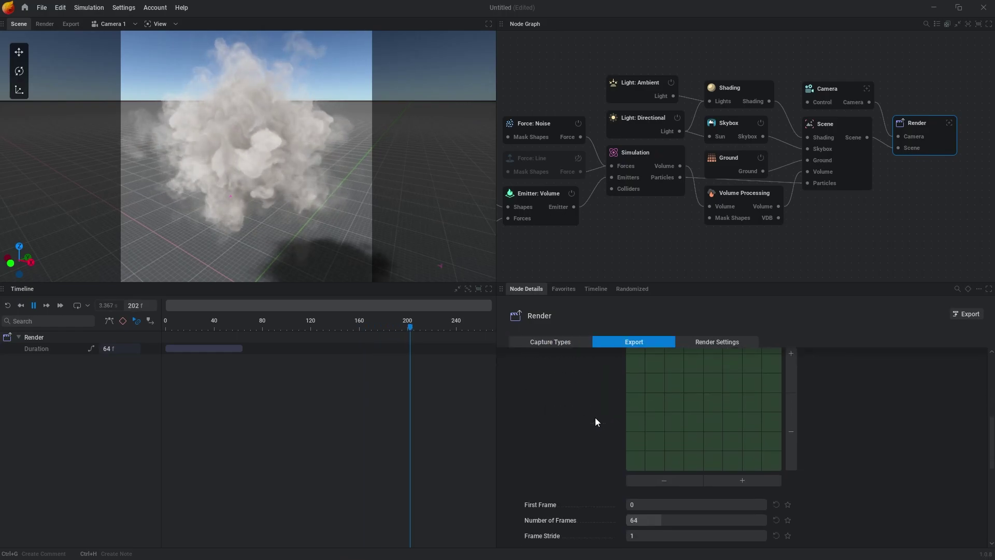
left_click(642, 435)
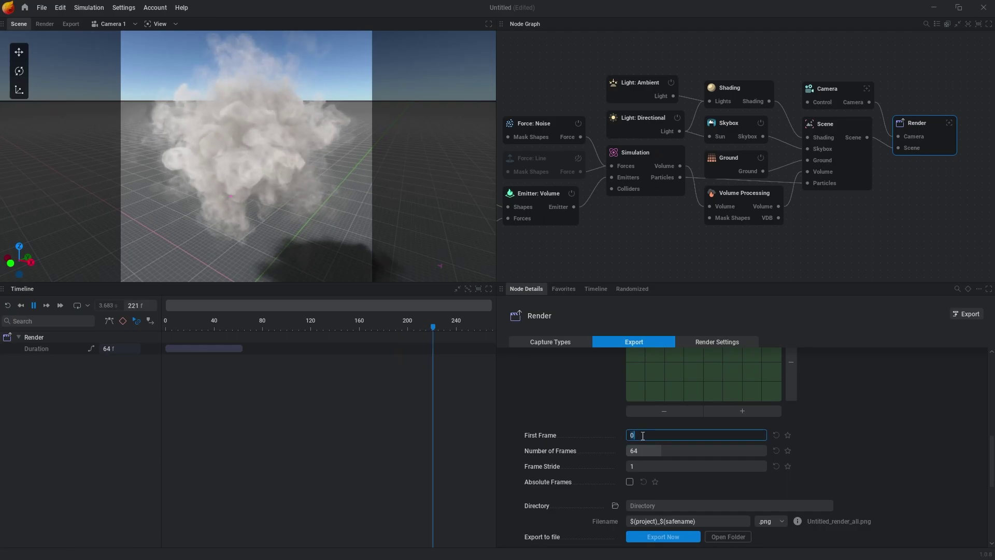
key("Return")
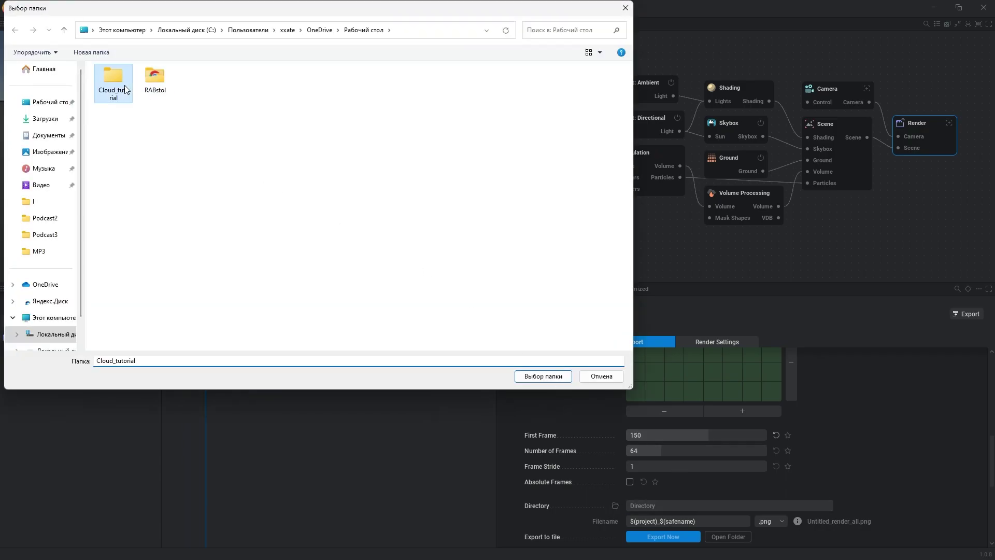
- Choose the desktop folder Cloud_tutorial as the export directory and export the flipbook as a PNG
double_click(125, 89)
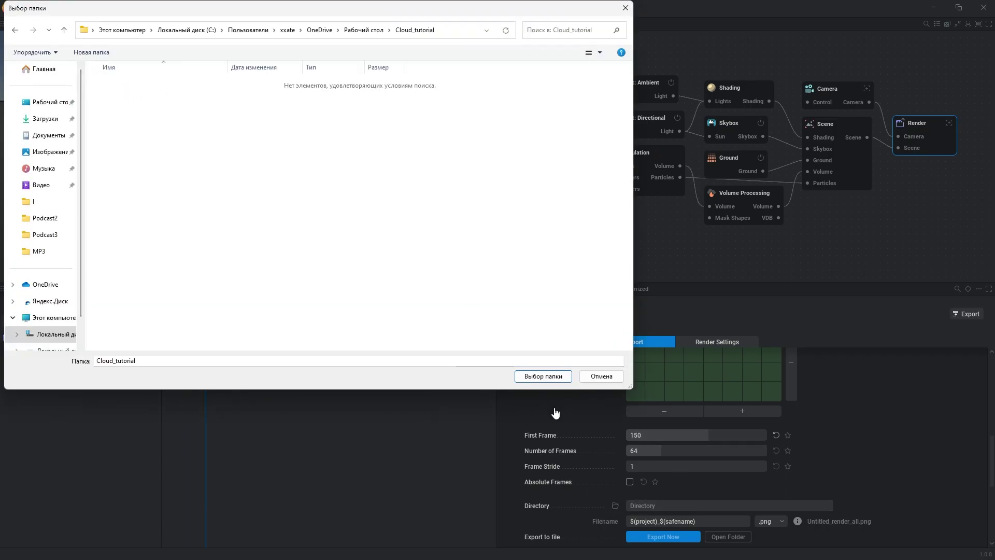
left_click(554, 377)
left_click(663, 536)
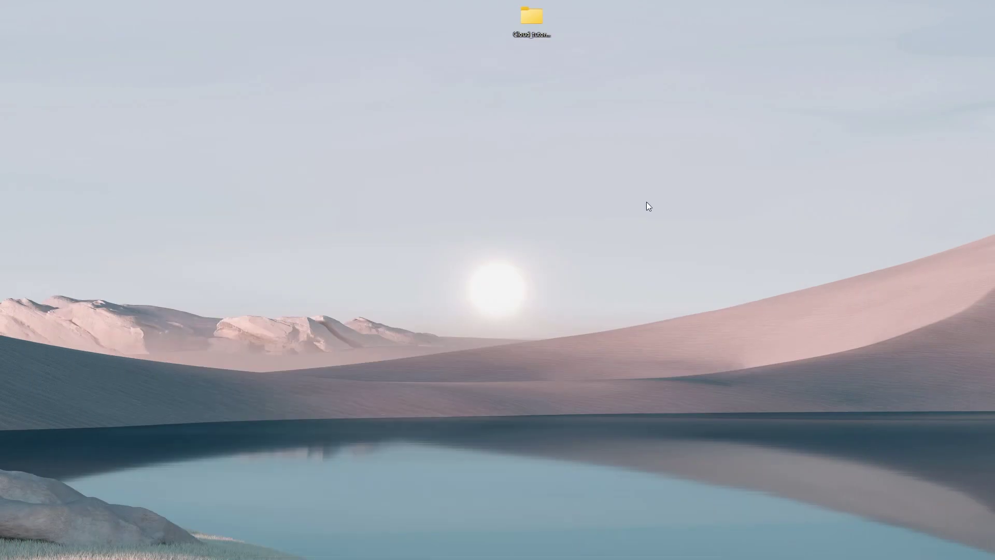
- Open Untitled_render_all.png from the Cloud_tutorial folder, examine the flipbook frames up close and as a whole, and close the image
double_click(536, 25)
double_click(437, 311)
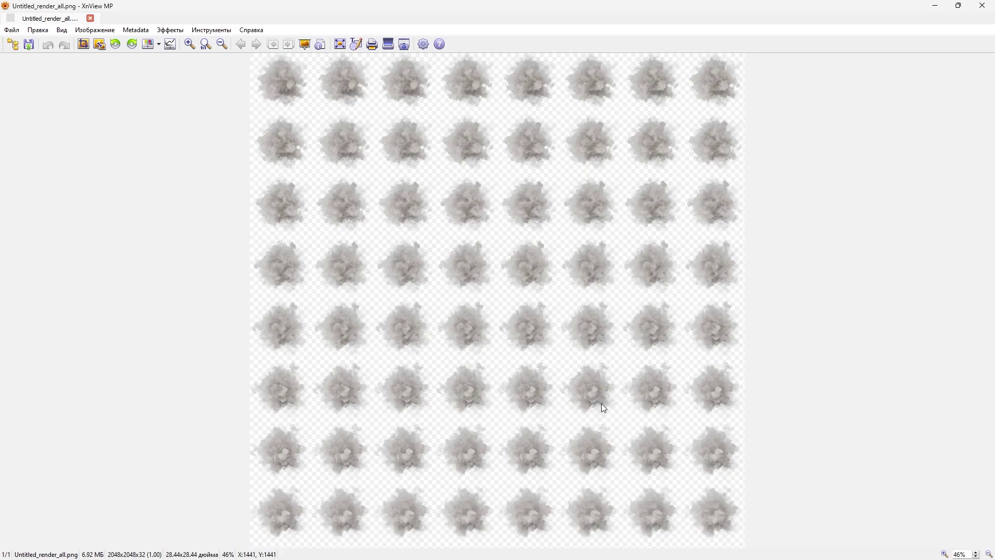
scroll(605, 464, "up", 6)
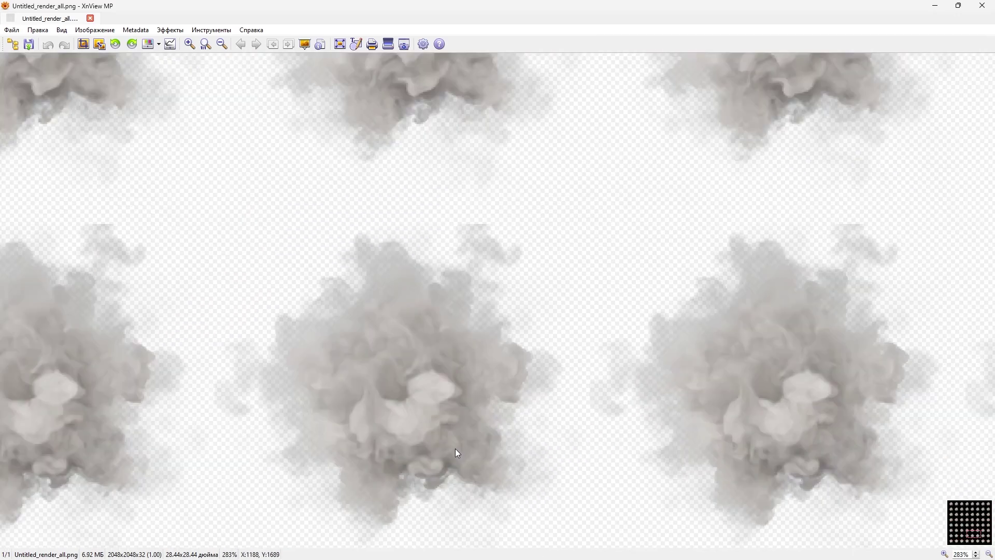
scroll(550, 421, "down", 4)
scroll(565, 409, "down", 4)
scroll(571, 398, "up", 1)
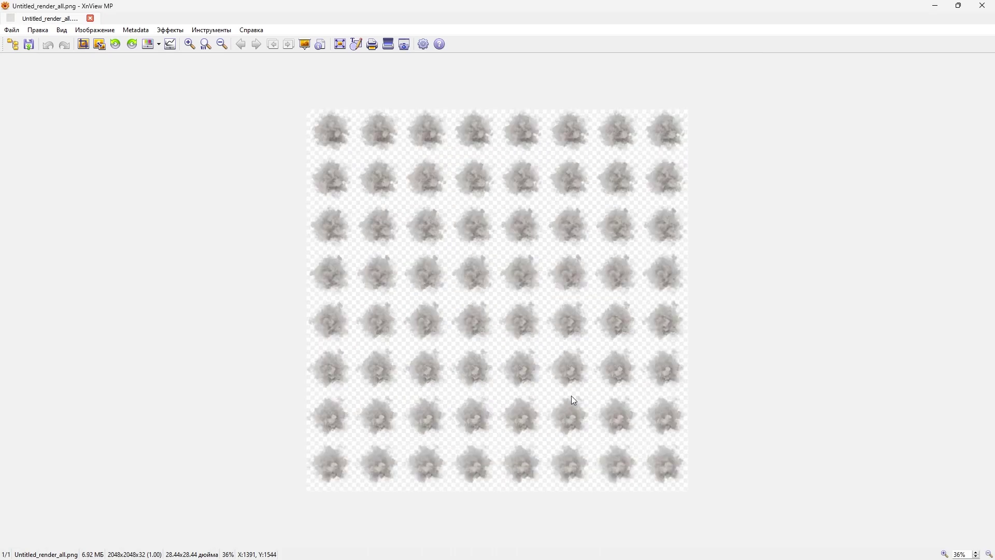
left_click(989, 6)
- Switch to the Epic Games Launcher and open the VFXtutorials project from the Unreal Engine library
mouse_move(137, 559)
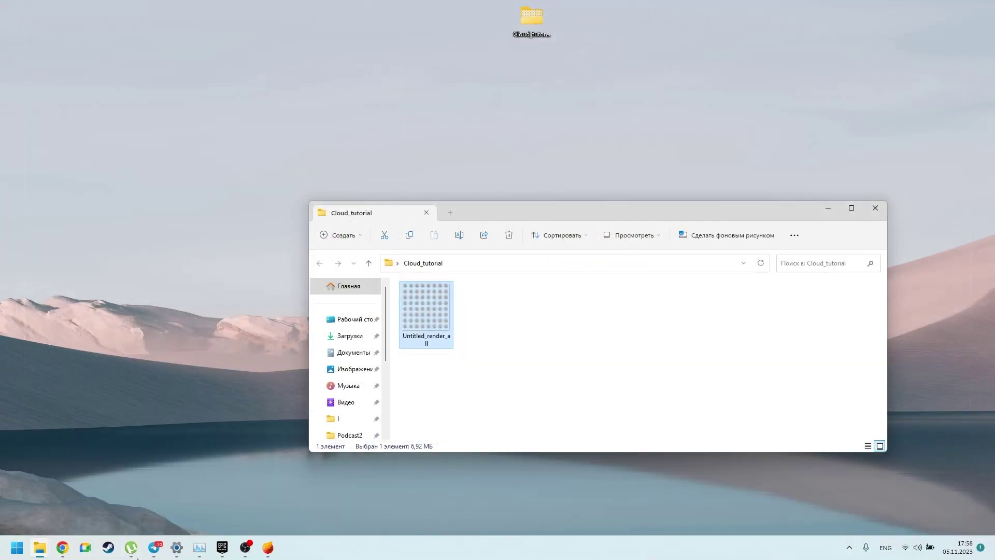
left_click(223, 546)
scroll(596, 377, "down", 5)
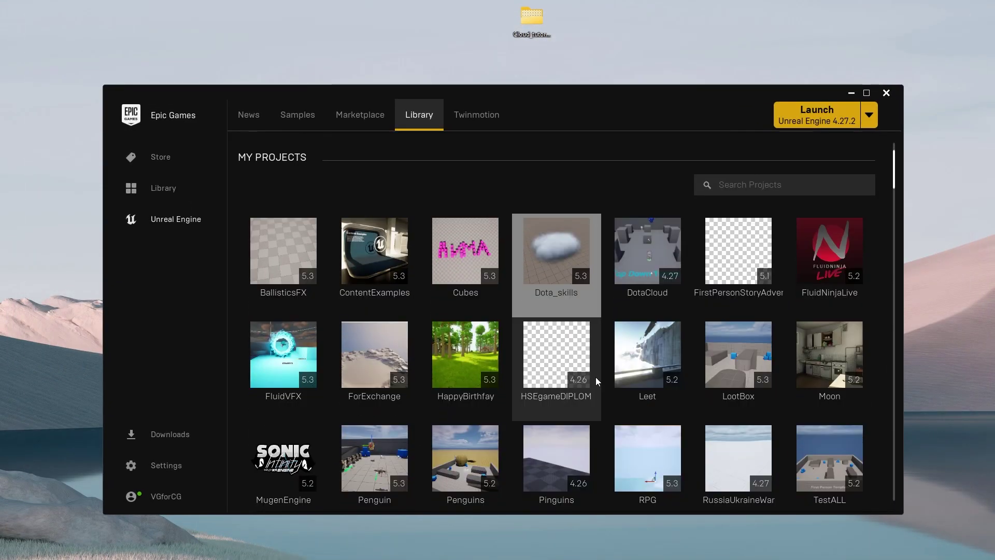
- Rename the exported flipbook image to T_Cloud and name a folder Textures inside Content/Fx of the Unreal project
left_click(321, 425)
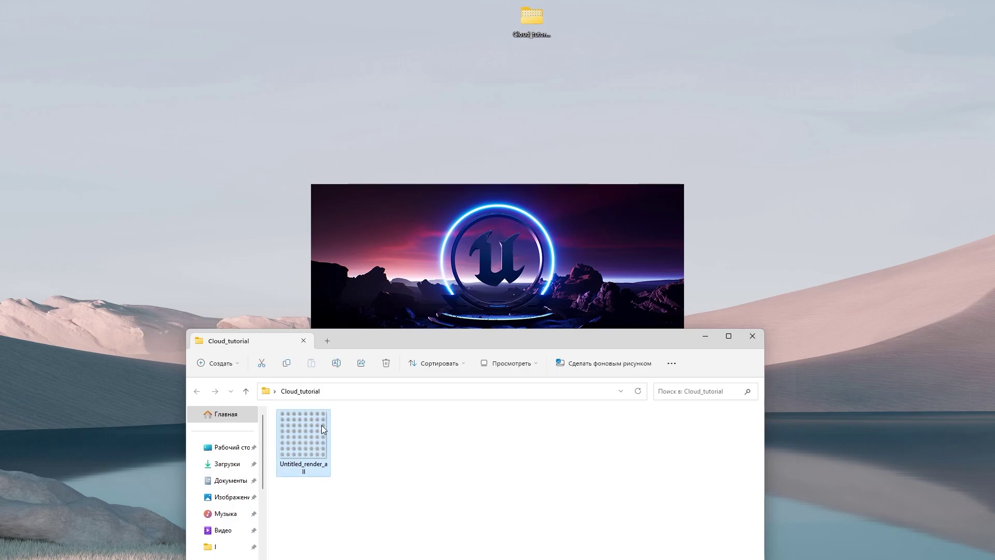
key("F2")
type("Textures")
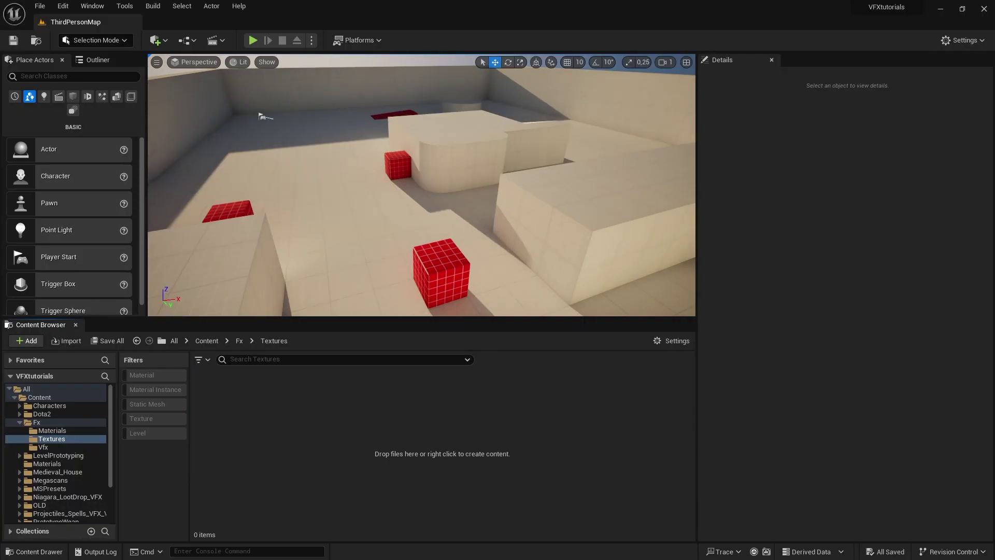
- Import the T_Cloud image from the Cloud_tutorial folder into the Unreal project's Fx/Textures folder
double_click(660, 4)
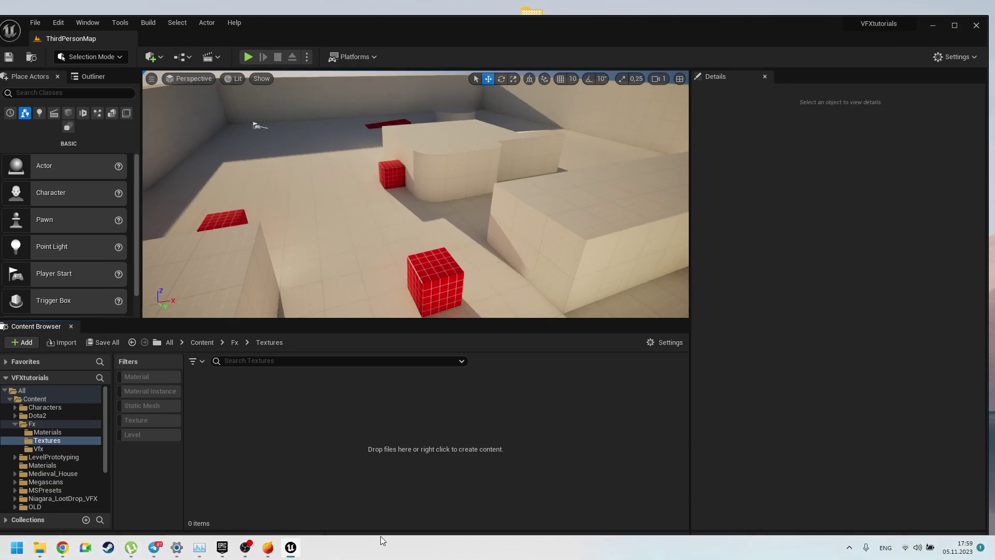
left_click(382, 554)
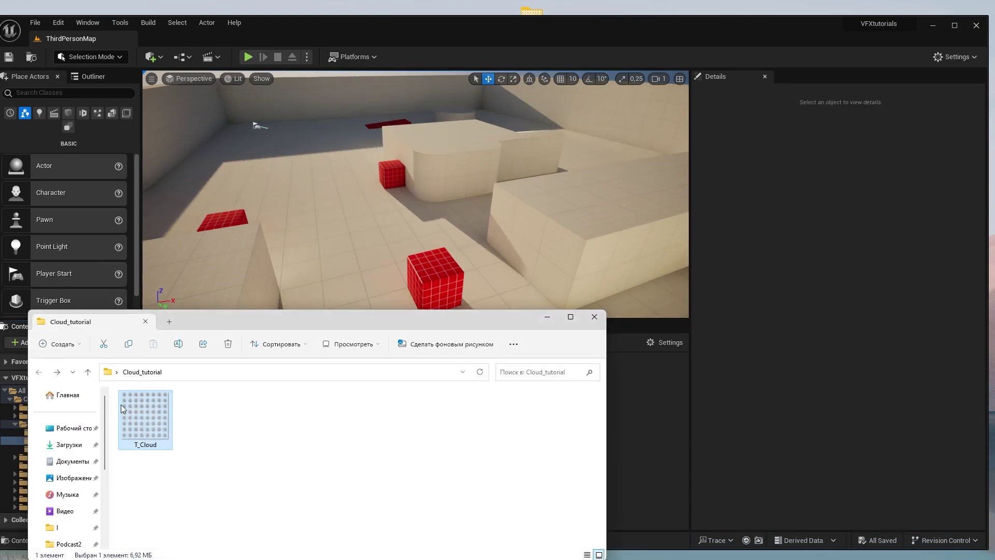
left_click_drag(636, 421, 636, 422)
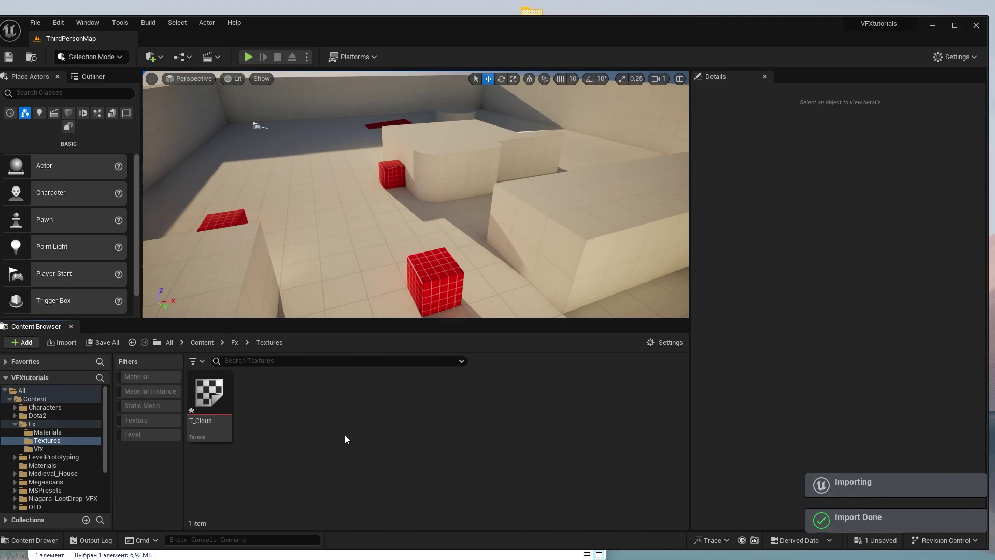
- Save the imported T_Cloud texture and open the Materials folder inside Content/Fx
left_click(90, 343)
key("Return")
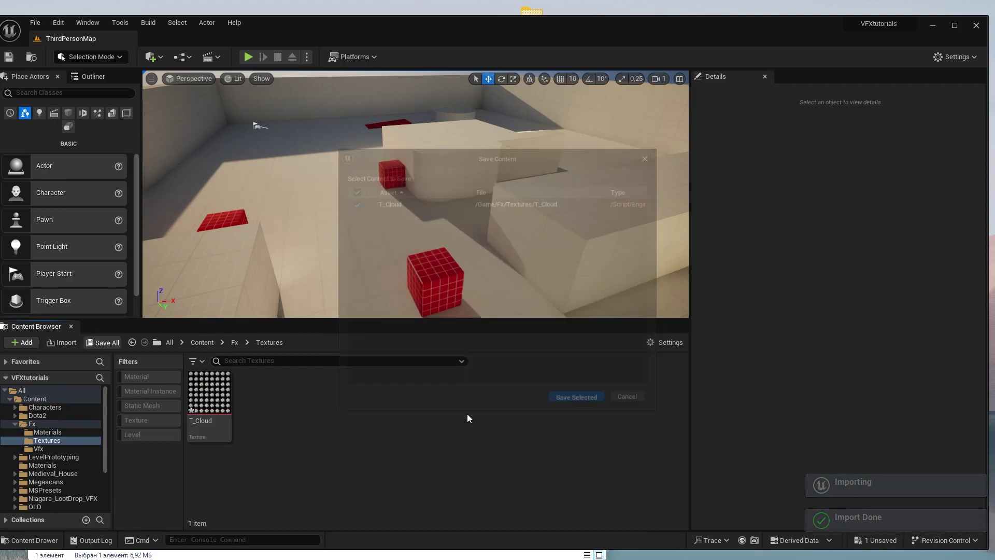
left_click(235, 343)
double_click(208, 392)
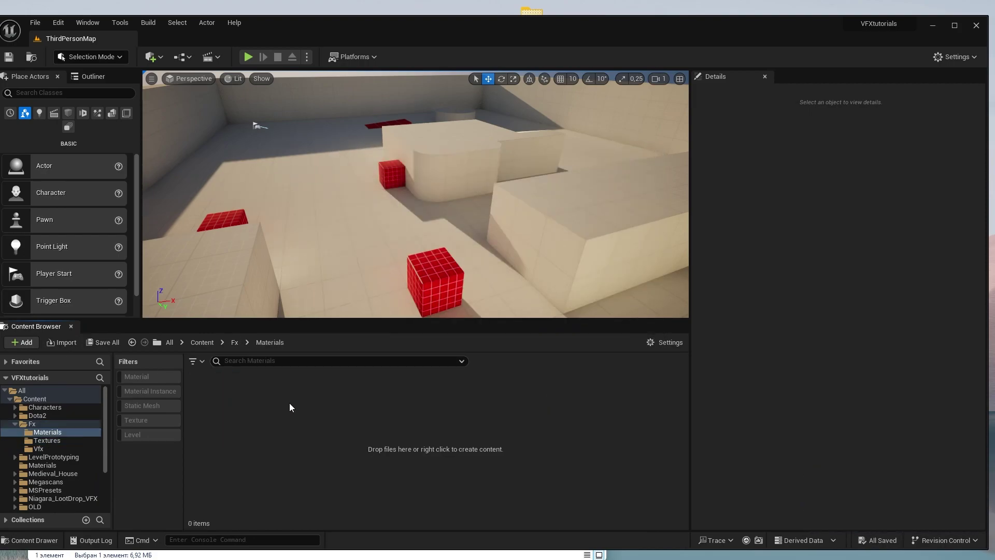
- Create a new material named M_Cloud in the Fx/Materials folder
right_click(290, 402)
left_click(954, 25)
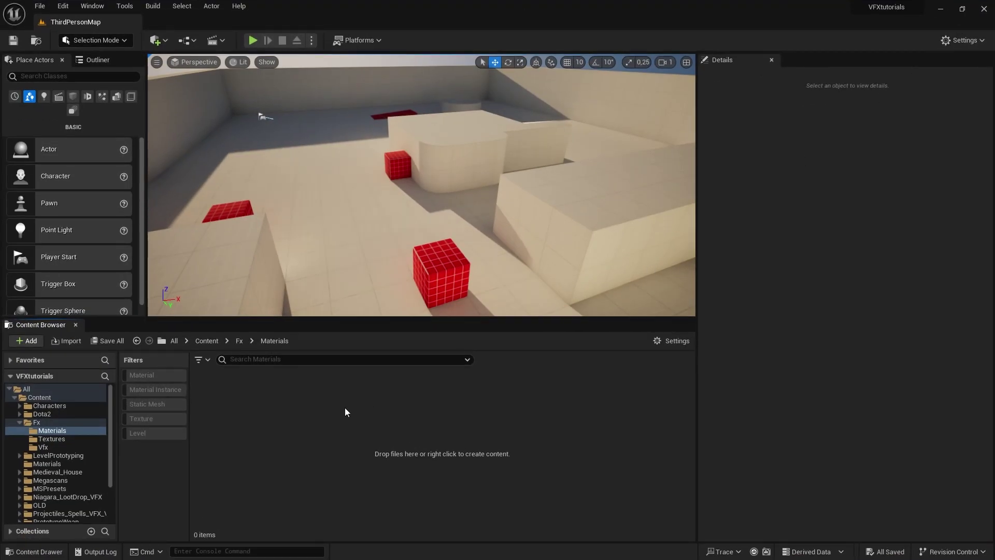
right_click(339, 409)
left_click(404, 158)
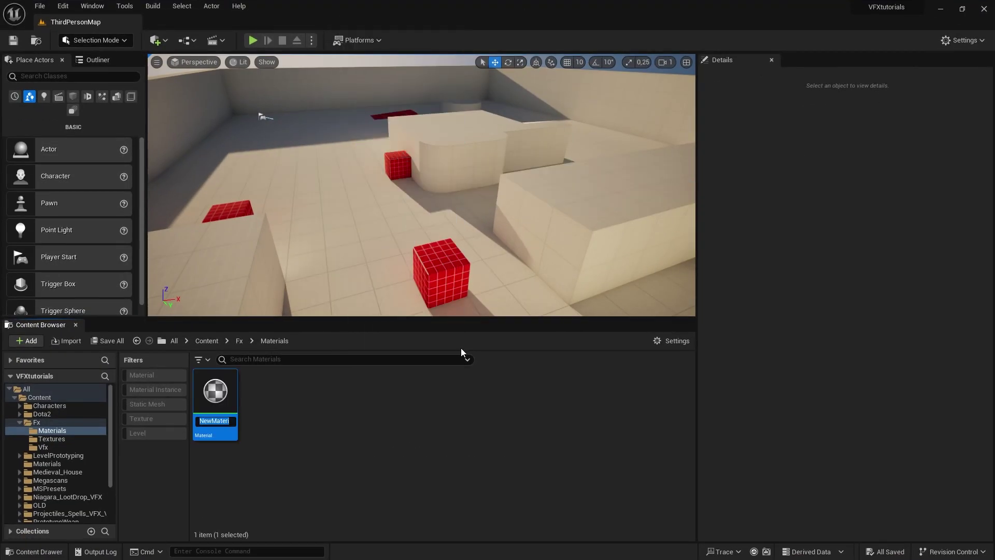
key("Return")
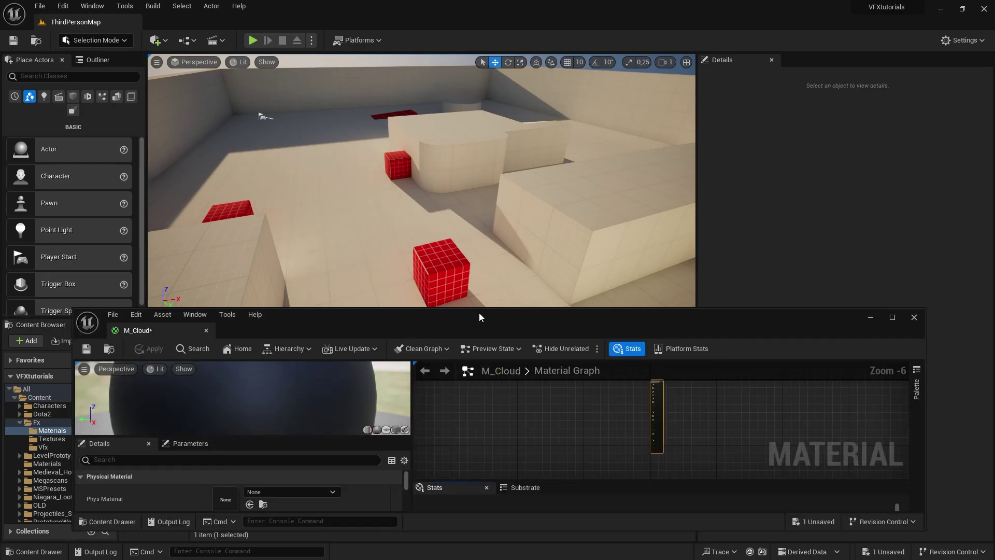
- Place the T_Cloud texture from Fx/Textures as a Texture Sample in the M_Cloud graph and maximize the material editor
left_click_drag(478, 312, 470, 103)
left_click(239, 344)
double_click(269, 414)
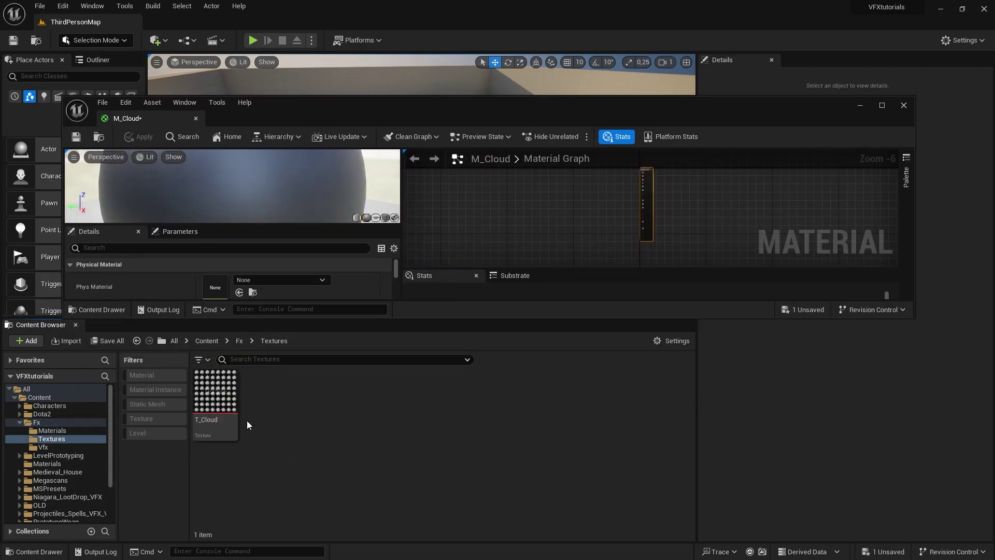
left_click_drag(228, 404, 545, 144)
double_click(604, 108)
scroll(520, 218, "up", 2)
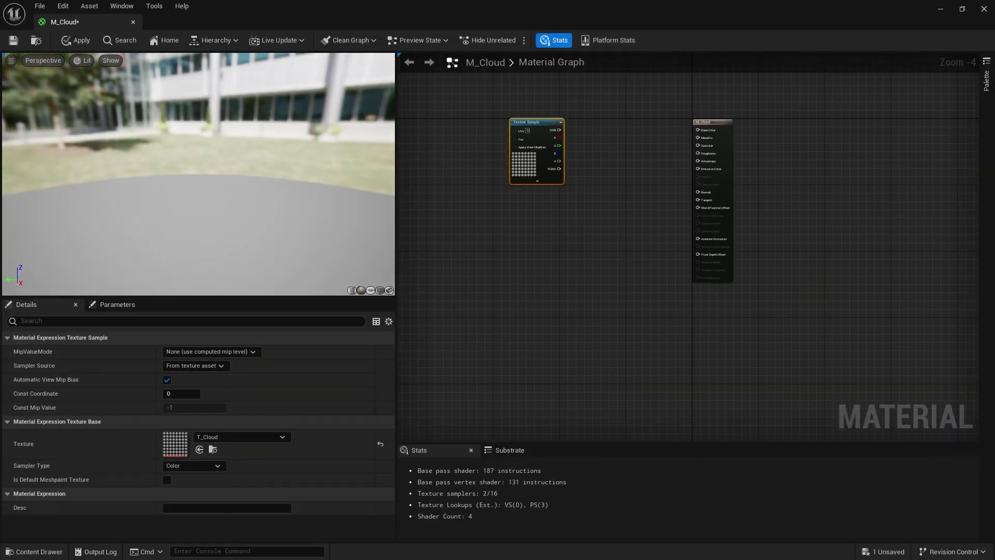
- Preview the material on a plane and connect the Texture Sample's RGB to Base Color and its A output to Opacity
left_click(361, 290)
left_click(370, 290)
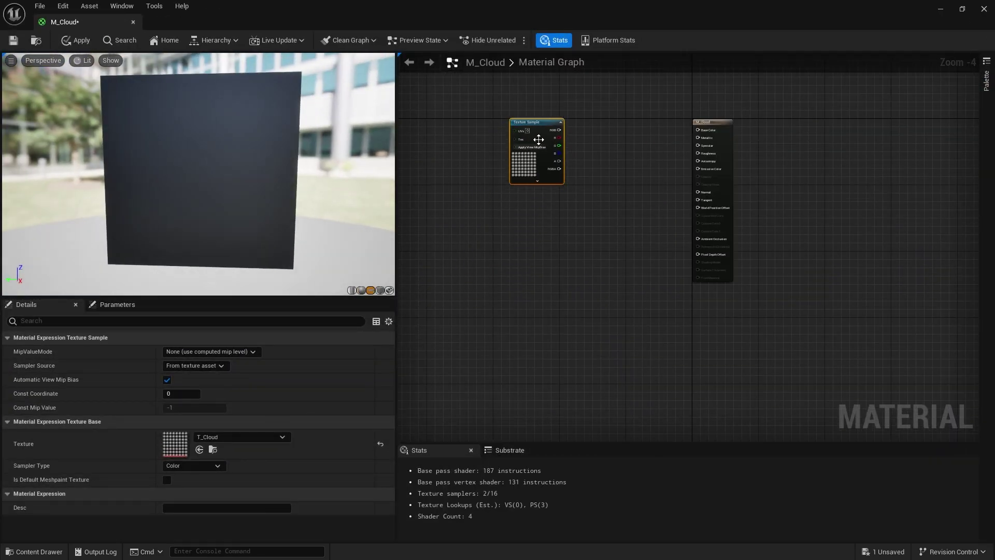
scroll(724, 138, "up", 2)
left_click_drag(558, 129, 692, 125)
scroll(659, 136, "up", 1)
left_click_drag(451, 182, 691, 208)
- Set the M_Cloud material's blend mode to Translucent, keeping the Surface domain
left_click(748, 213)
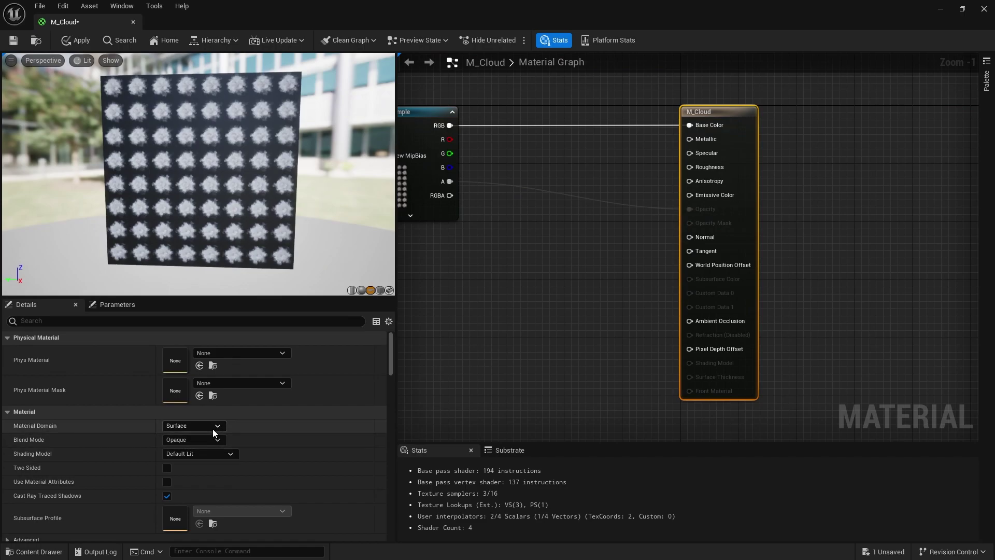
left_click(213, 428)
left_click(267, 428)
left_click(198, 438)
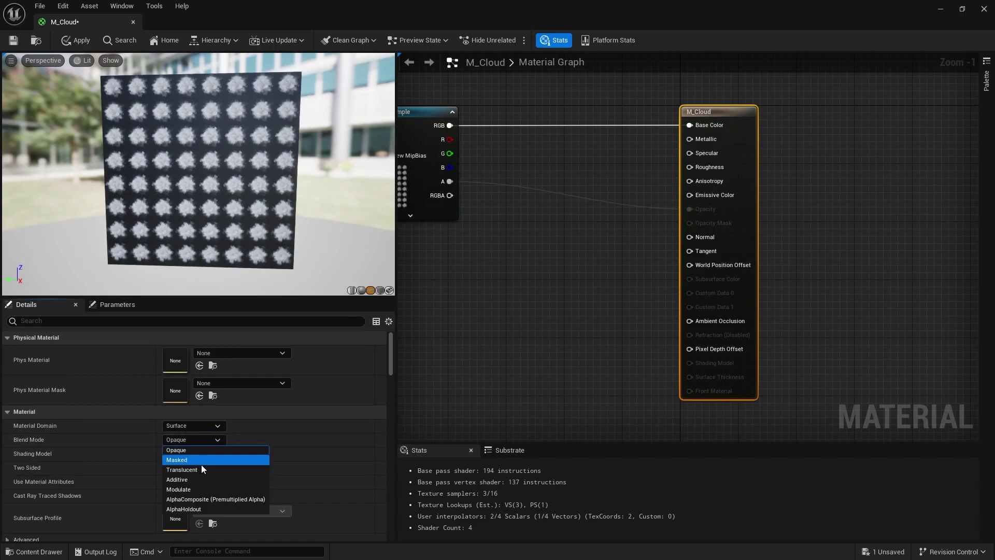
left_click(210, 472)
- Examine the translucent cloud frames on the preview plane up close and from a distance
mouse_move(261, 214)
left_mouse_down()
mouse_move(262, 238)
mouse_move(261, 213)
left_mouse_up()
right_click_drag(261, 214, 261, 145)
left_click_drag(261, 213, 298, 230)
right_click_drag(261, 214, 261, 176)
left_click_drag(261, 214, 293, 226)
right_click_drag(261, 214, 261, 228)
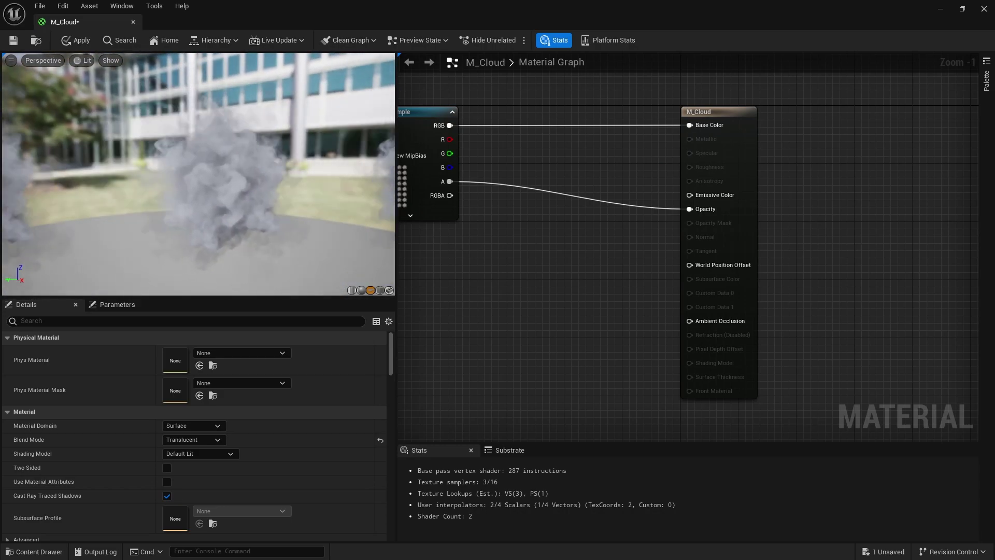
left_click_drag(261, 213, 282, 217)
right_click_drag(261, 214, 261, 260)
- Add a Lerp node between the Texture Sample and the material output, and feed the texture's R channel into its Alpha
right_click_drag(529, 238, 630, 248)
left_click_drag(499, 189, 442, 233)
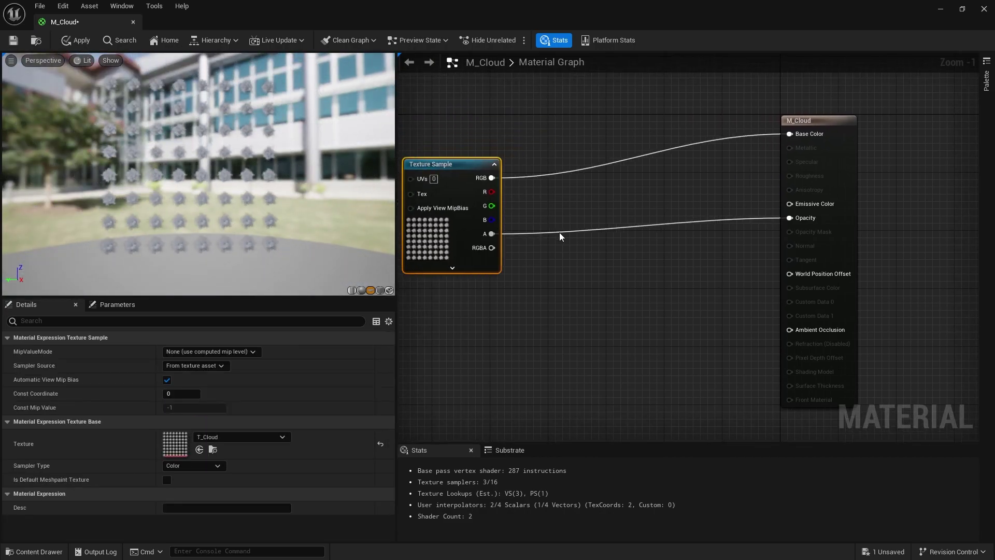
right_click_drag(557, 231, 600, 233)
right_click(597, 197)
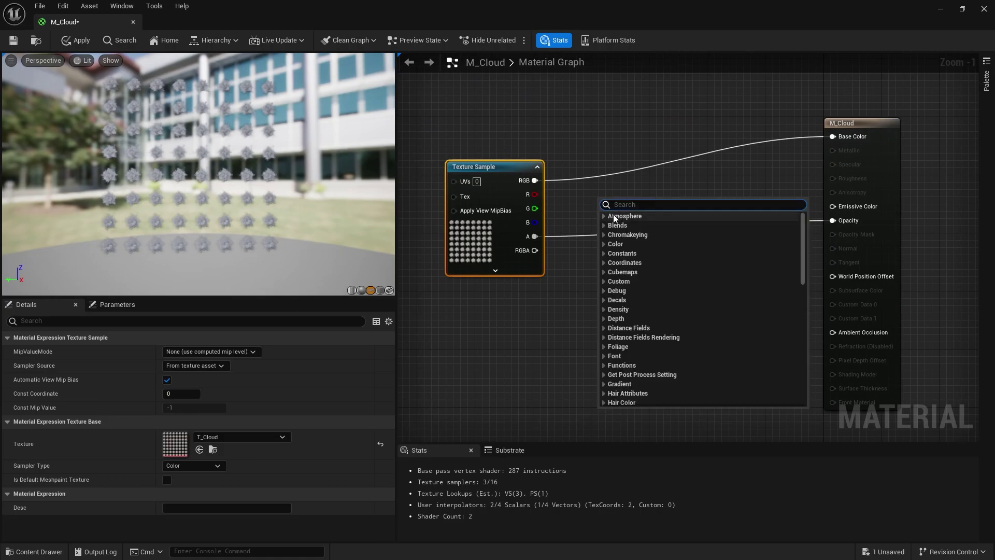
left_click(599, 173)
left_click(611, 177)
key("l")
left_click(616, 179)
left_click_drag(531, 198, 596, 224)
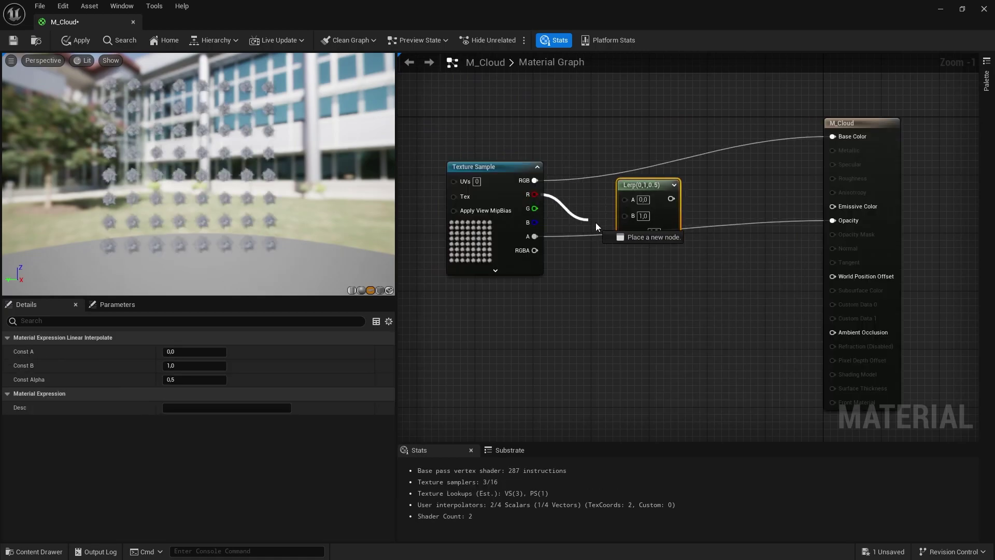
left_click_drag(642, 182, 675, 172)
- Add a scalar parameter named MinValue with default value 0,3, connect it to the Lerp's A input, and place it above the Texture Sample
left_click(589, 185)
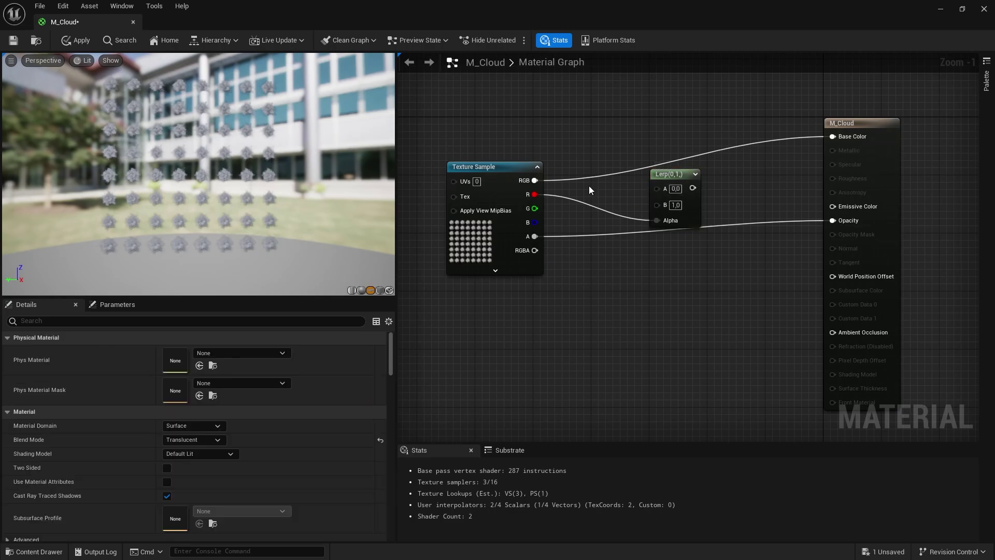
type("MinVal")
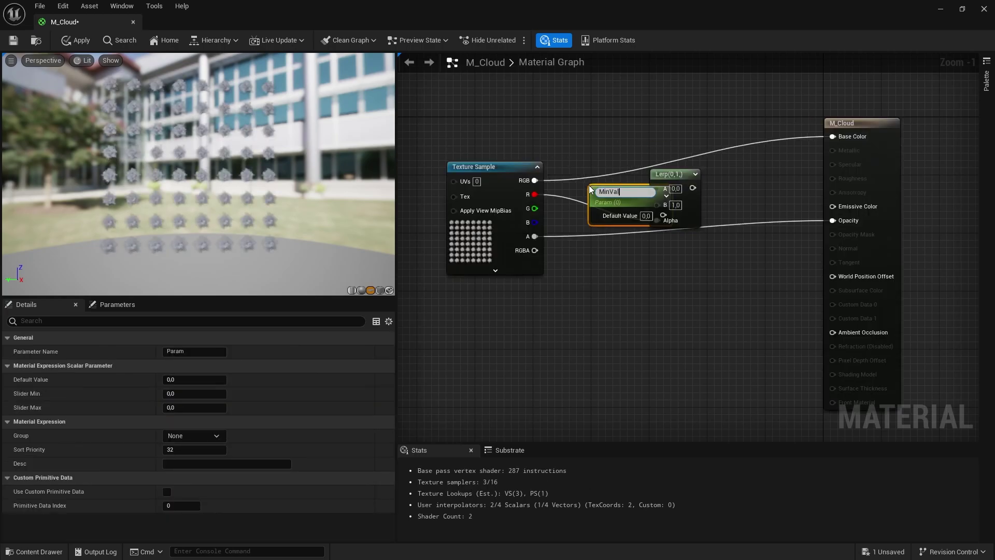
type("ue")
key("Return")
left_click_drag(620, 194, 594, 198)
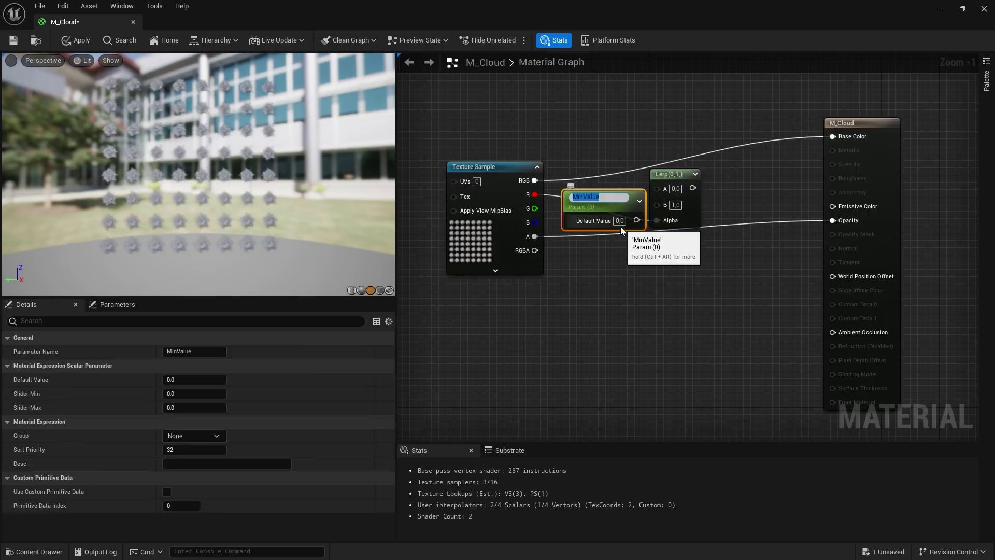
type("0,3")
key("Return")
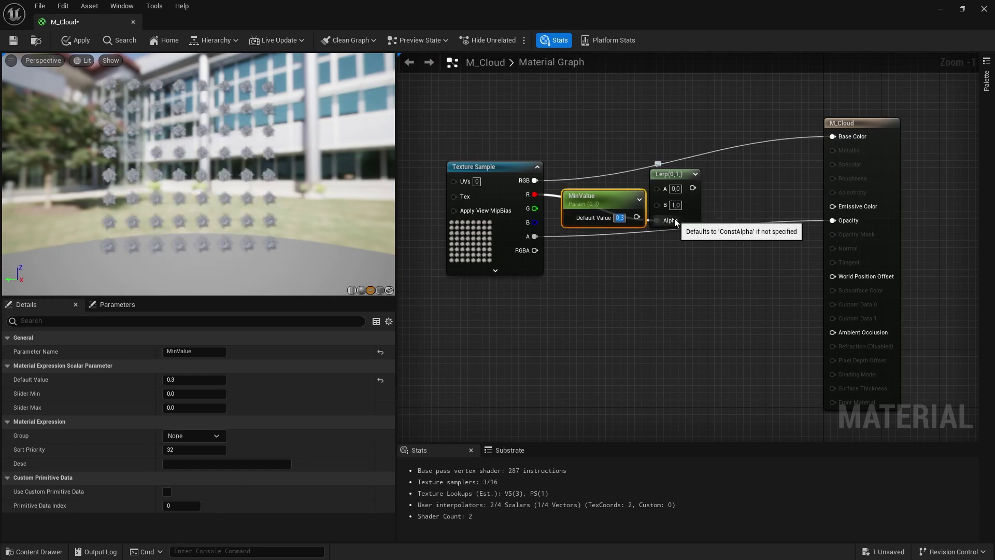
left_click_drag(637, 217, 671, 190)
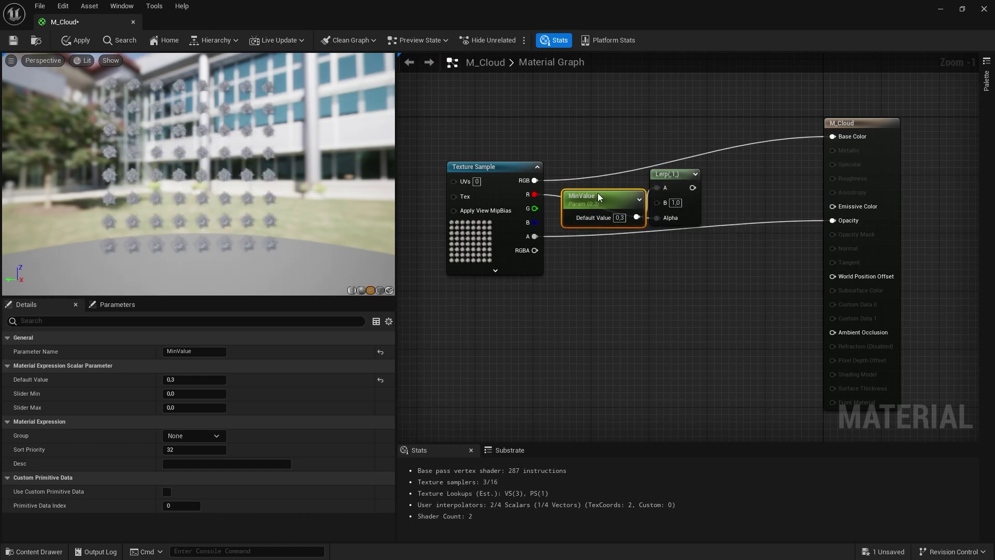
left_click_drag(598, 193, 584, 128)
- Connect the Lerp output to the material's Base Color and check the preview
right_click_drag(769, 208, 746, 213)
left_click_drag(669, 192, 808, 141)
left_click_drag(299, 171, 182, 176)
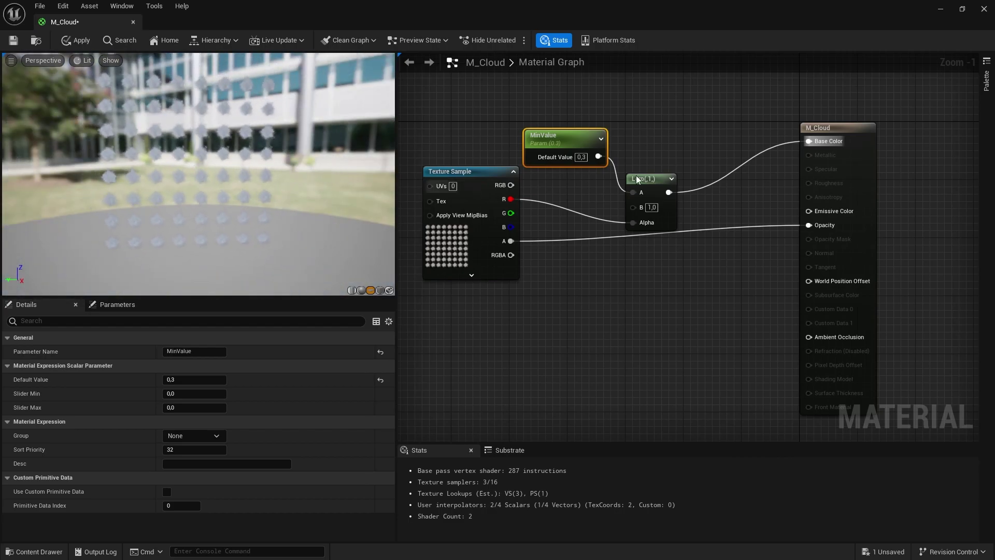
- Add a BoundingBoxBased_0-1_UVW node and place it above the MinValue parameter
right_click_drag(636, 175, 678, 251)
right_click(626, 144)
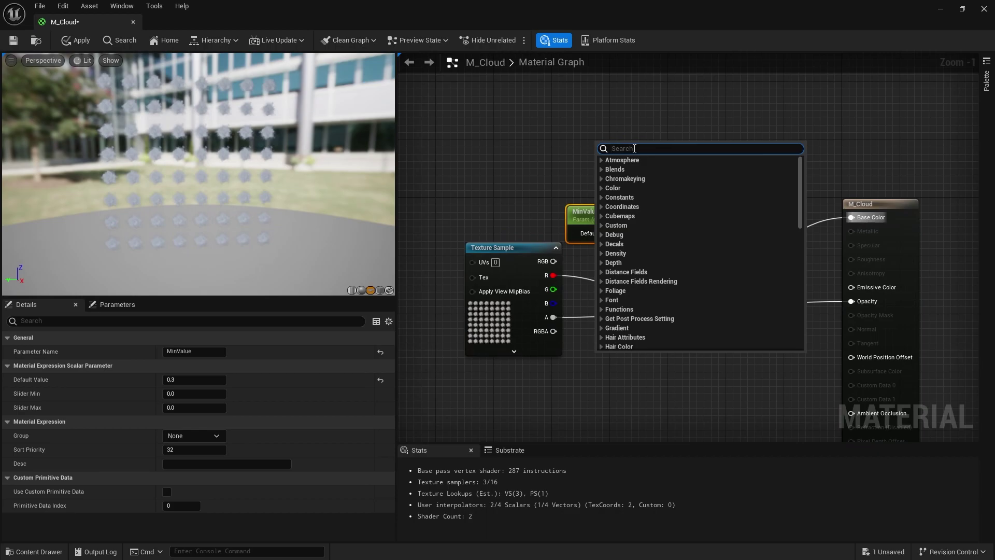
type("Bound")
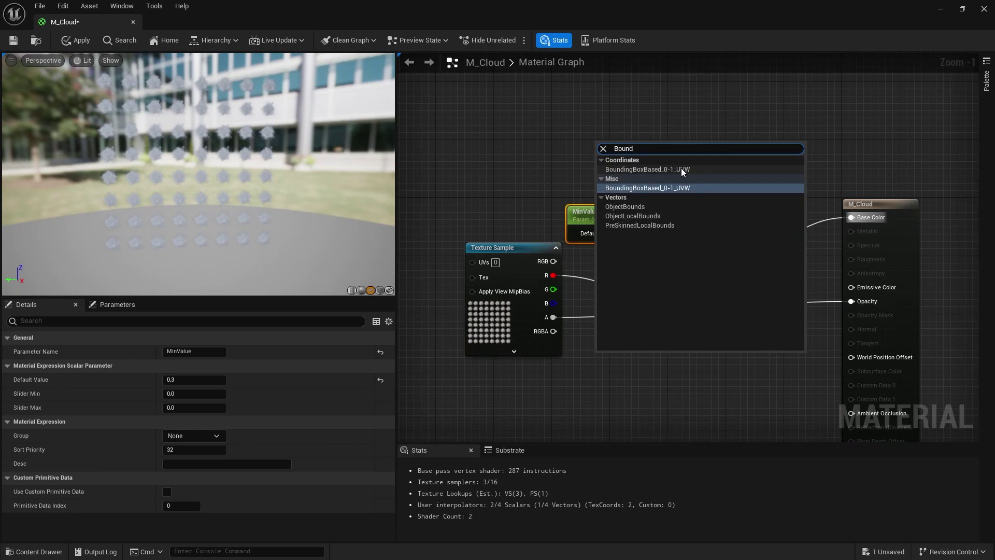
left_click(673, 189)
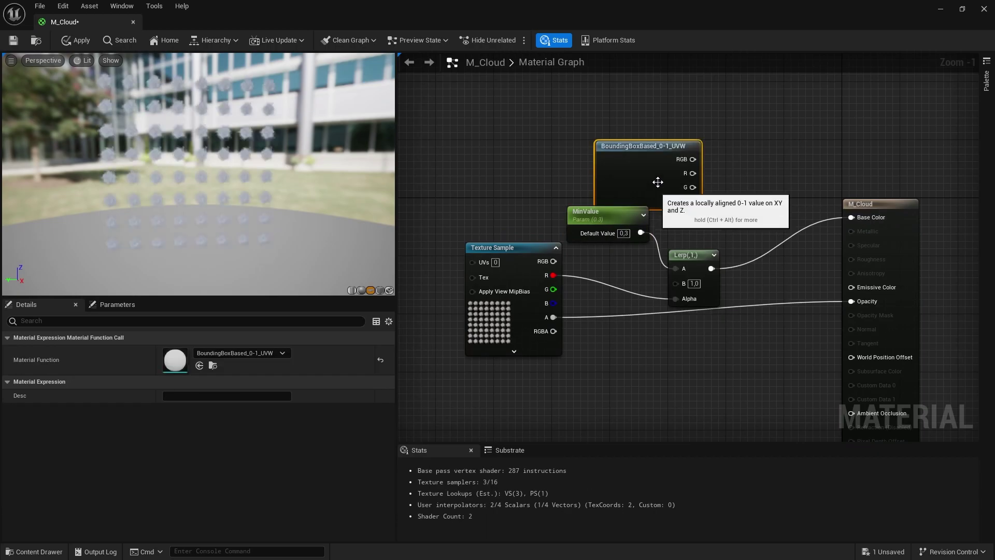
left_click_drag(647, 164, 560, 157)
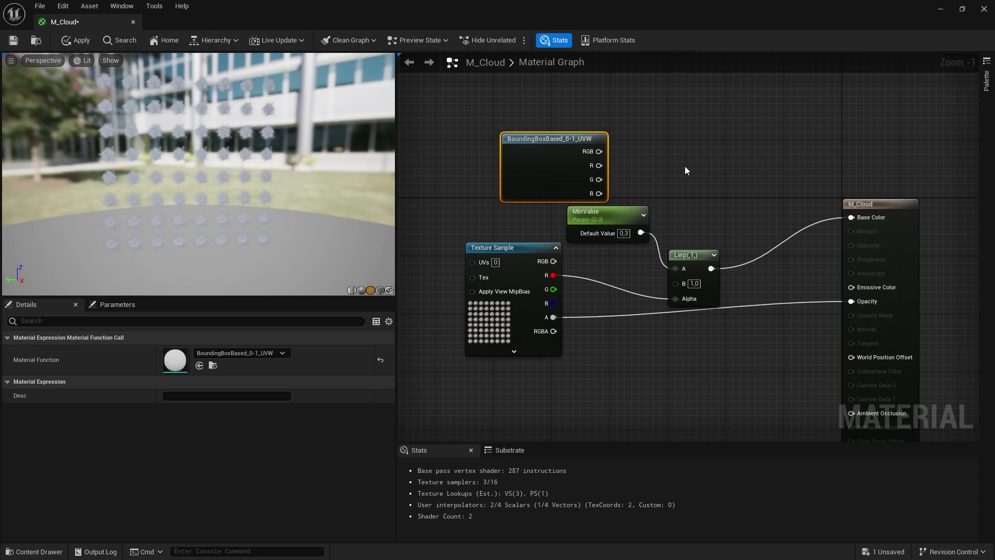
- Add a Multiply node, connect the bounding box node's B output to its A input, and preview the Multiply node on the plane
left_click(719, 173)
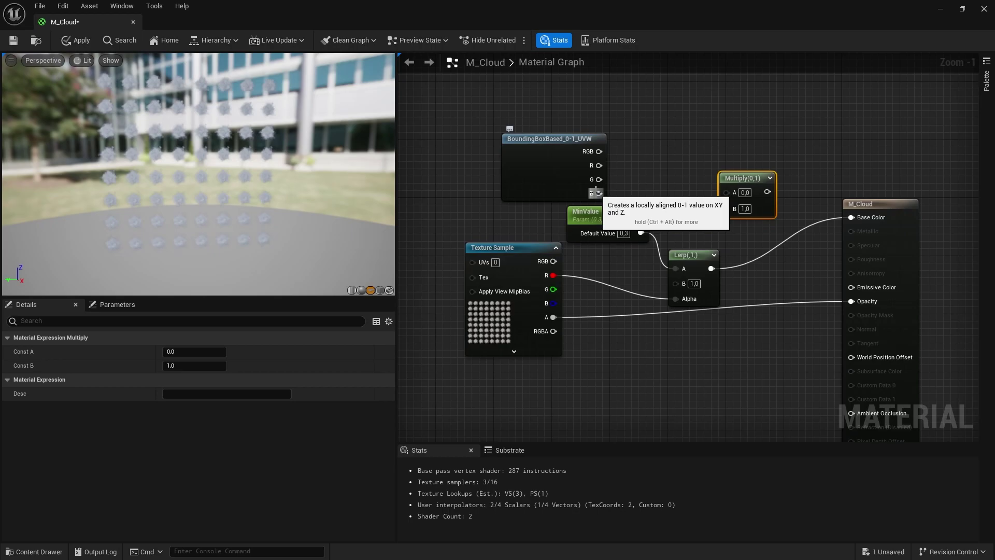
left_click_drag(599, 193, 727, 208)
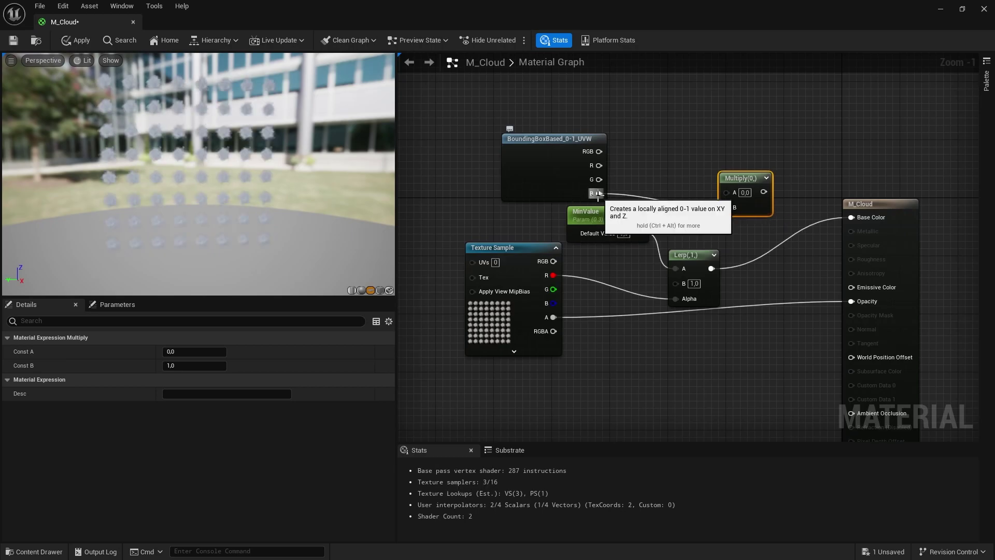
right_click(745, 180)
left_click(772, 192)
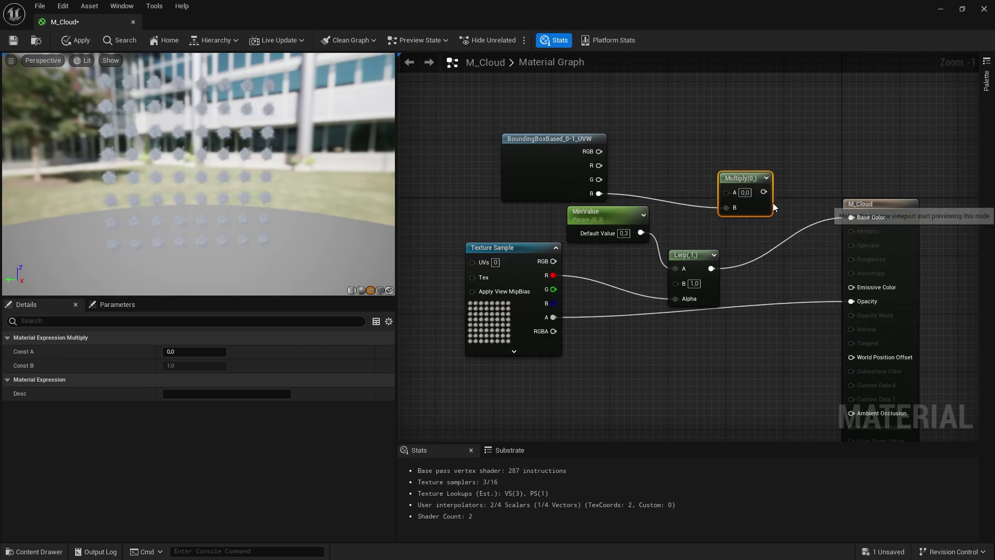
mouse_move(198, 181)
left_mouse_down()
mouse_move(238, 174)
mouse_move(207, 166)
left_mouse_up()
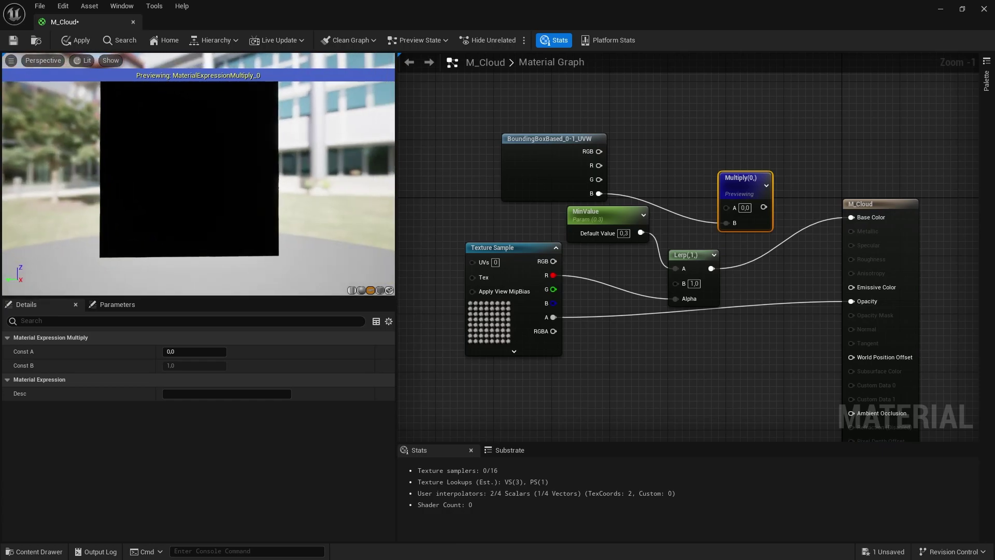
left_click_drag(726, 223, 727, 207, "ctrl")
left_click_drag(209, 154, 246, 153)
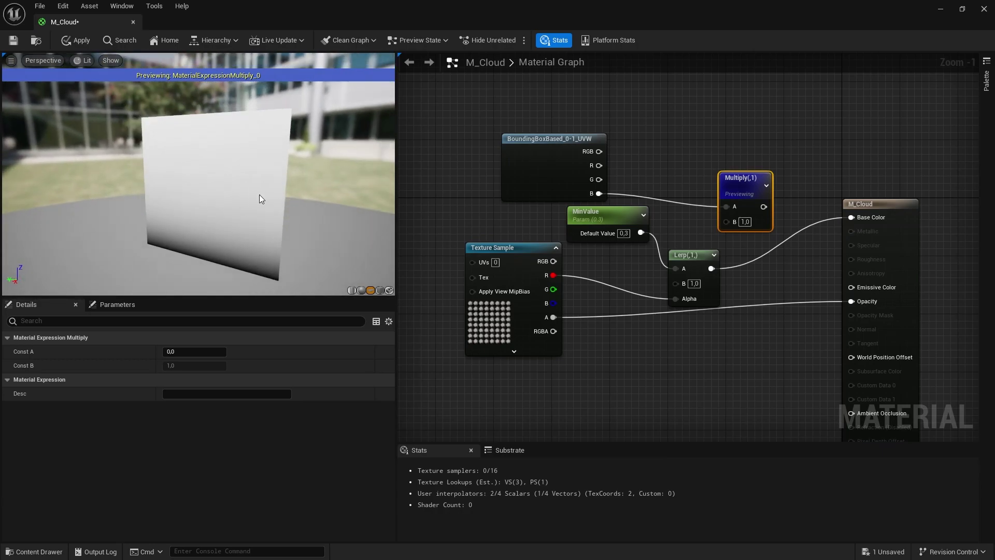
mouse_move(261, 199)
left_mouse_down()
mouse_move(279, 197)
mouse_move(266, 192)
left_mouse_up()
- Add a Power node beside the bounding box node and connect the bounding box's B output to its Base input
left_click_drag(502, 185, 397, 182)
right_click_drag(613, 164, 681, 164)
right_click(688, 148)
type("pow")
key("Return")
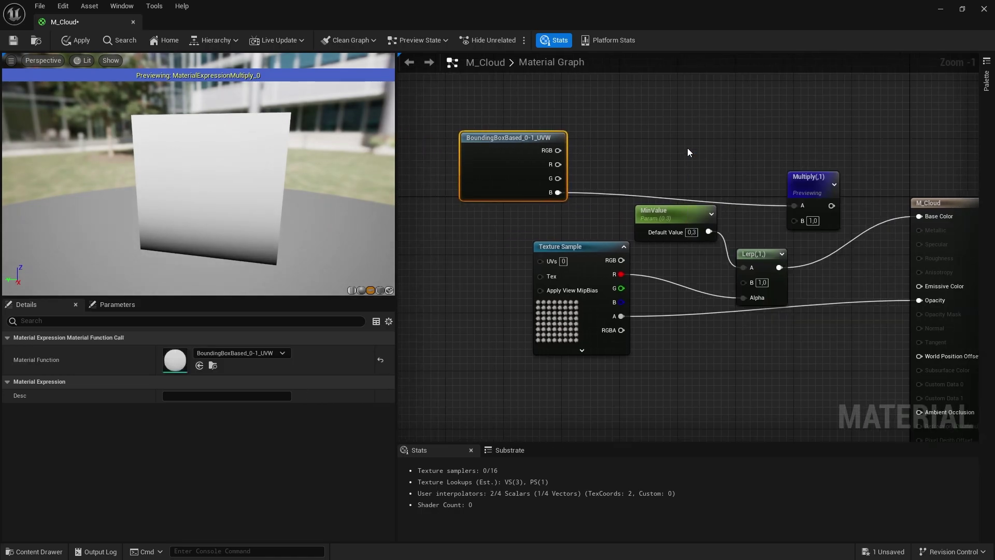
left_click_drag(701, 155, 634, 153)
left_click_drag(557, 192, 608, 178)
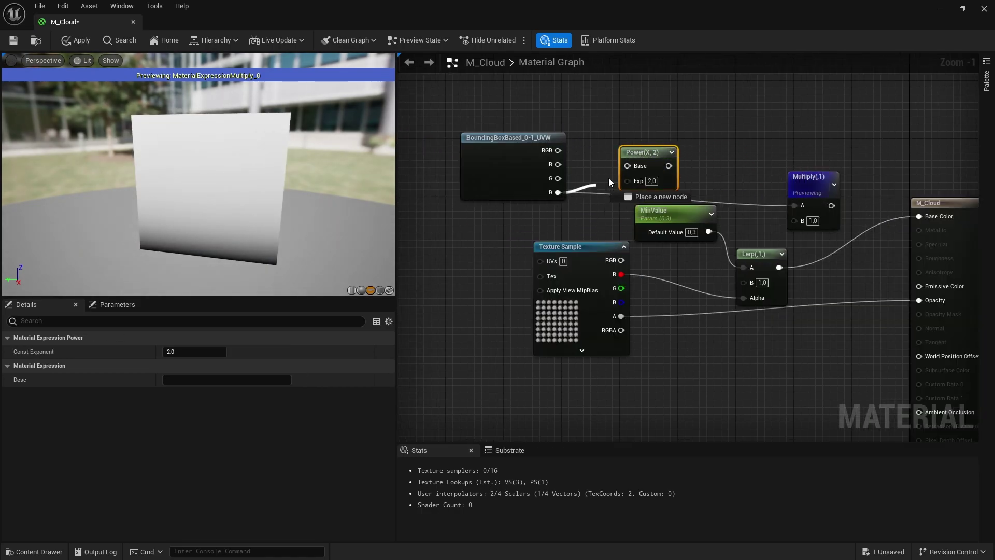
- Add a scalar parameter named PowerOfTheGradient below the bounding box node, moving the Texture Sample down to make room
key("s")
left_click(539, 214)
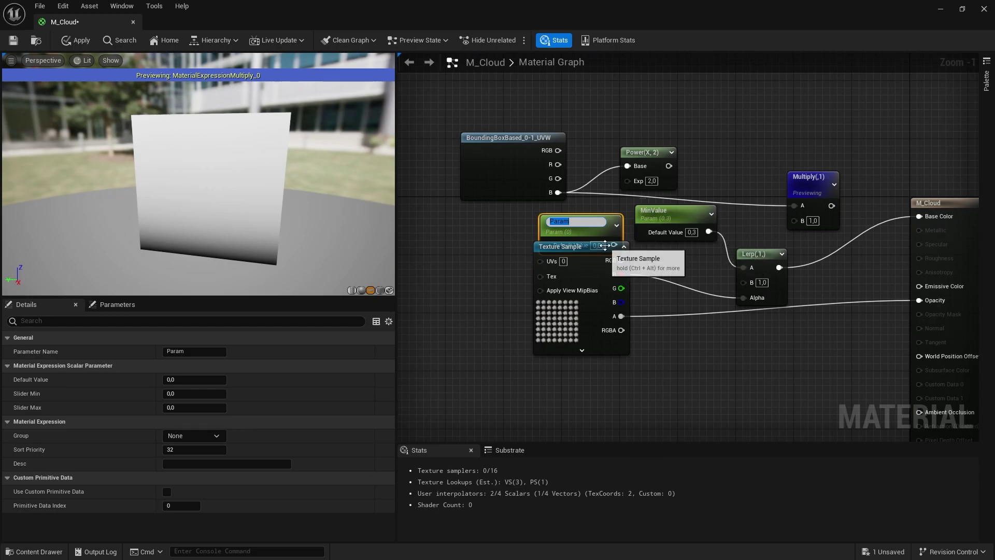
left_click_drag(590, 262, 583, 292)
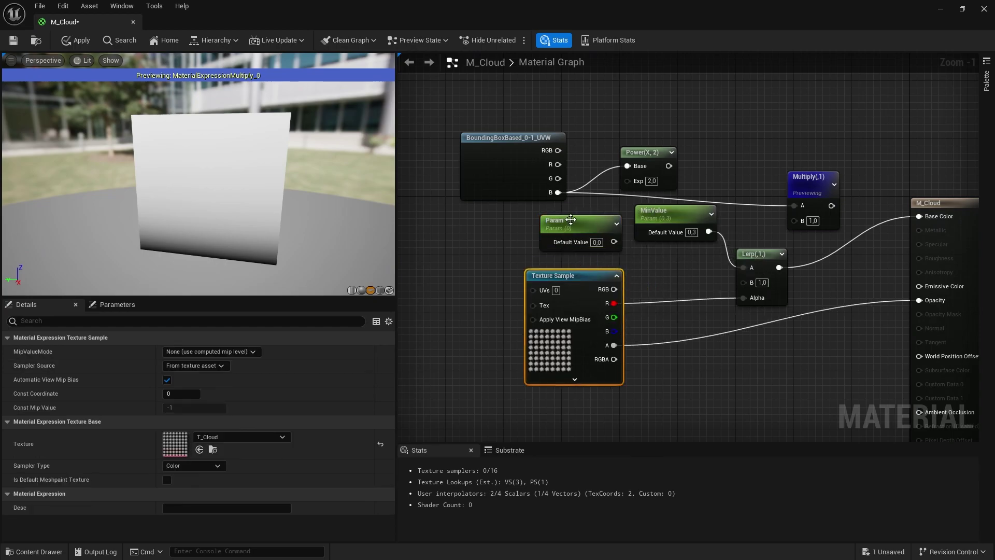
left_click_drag(570, 220, 527, 225)
key("F2")
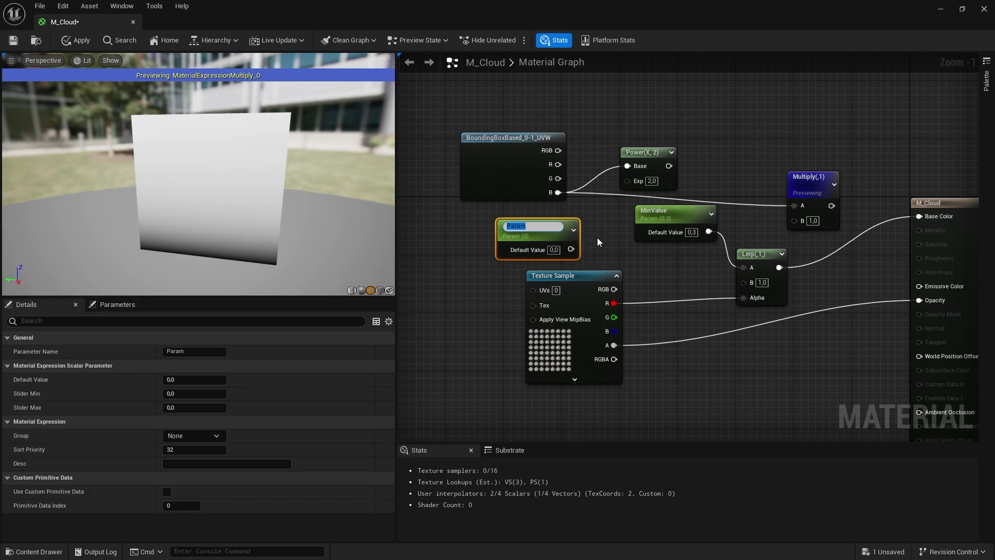
type("Power0")
type("fTheGradient")
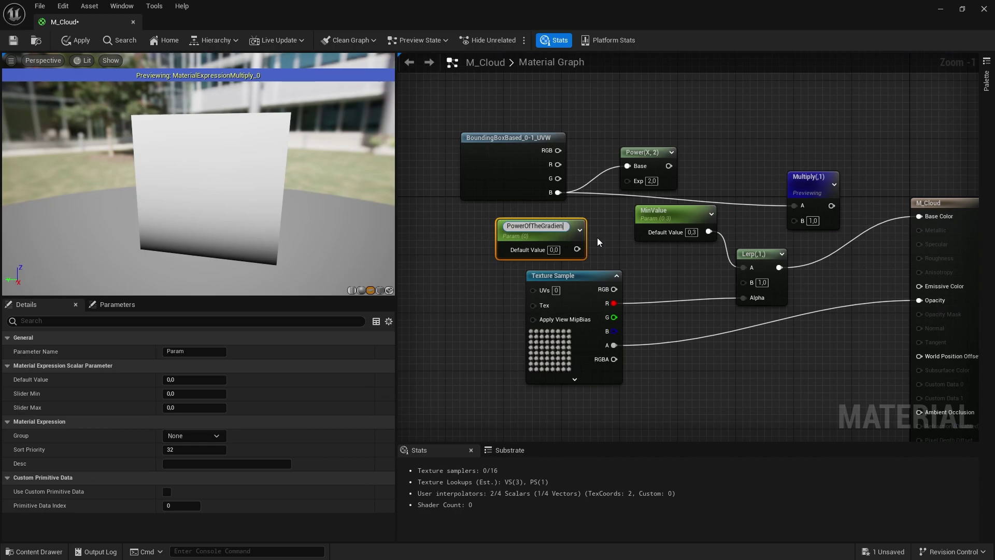
key("Return")
- Connect PowerOfTheGradient to the Power node's Exp and Power's output to the Multiply's A, and set the parameter's default value to 1
left_click_drag(571, 246, 804, 207)
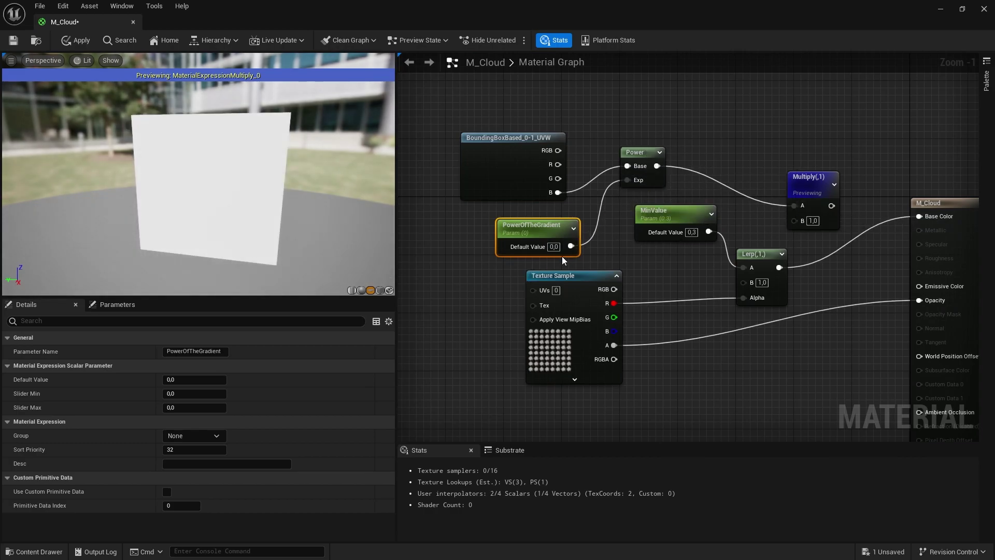
left_click_drag(569, 247, 569, 247)
type("1")
key("Return")
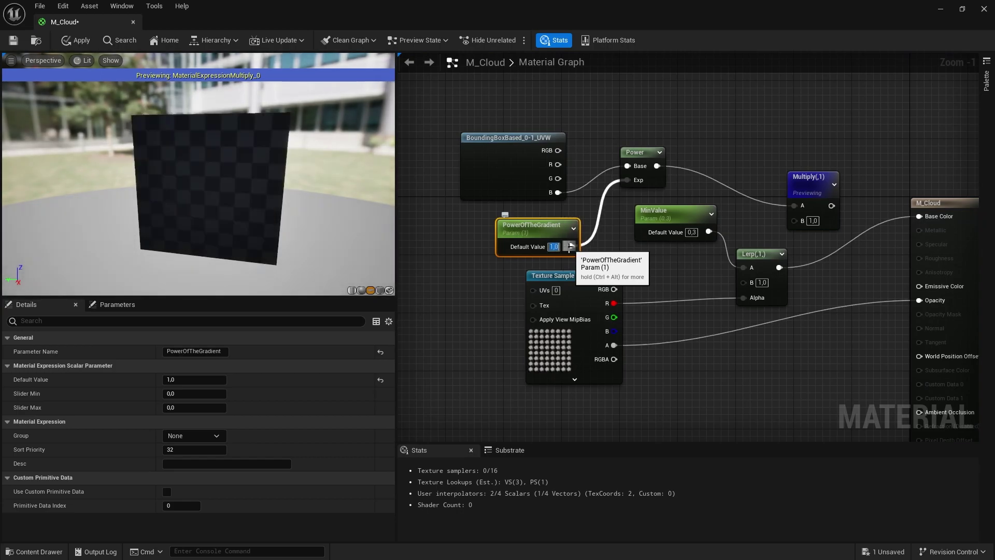
mouse_move(528, 227)
left_mouse_down()
mouse_move(520, 219)
mouse_move(527, 233)
left_mouse_up()
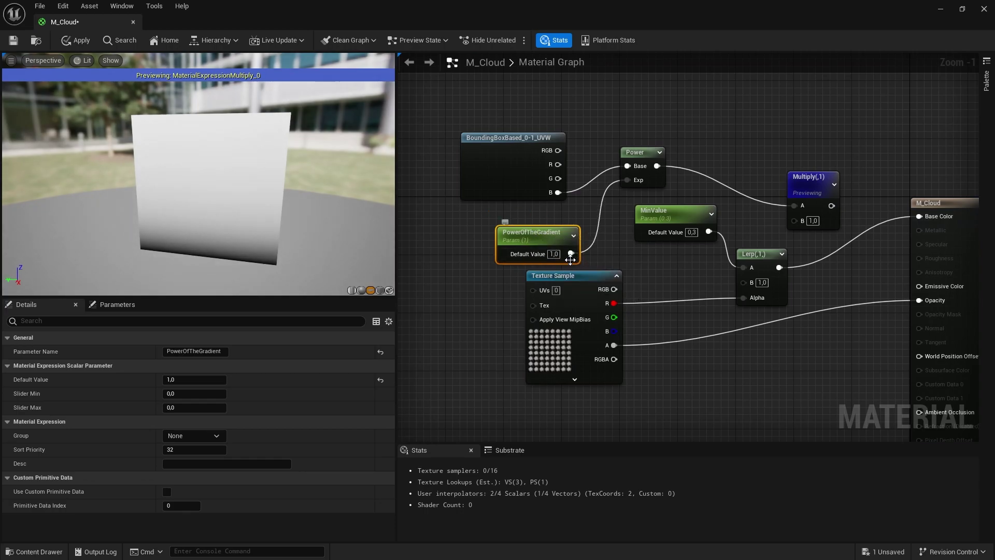
- Try a default value of 0,1 for PowerOfTheGradient, and set it back to 1
type("0,1")
key("Return")
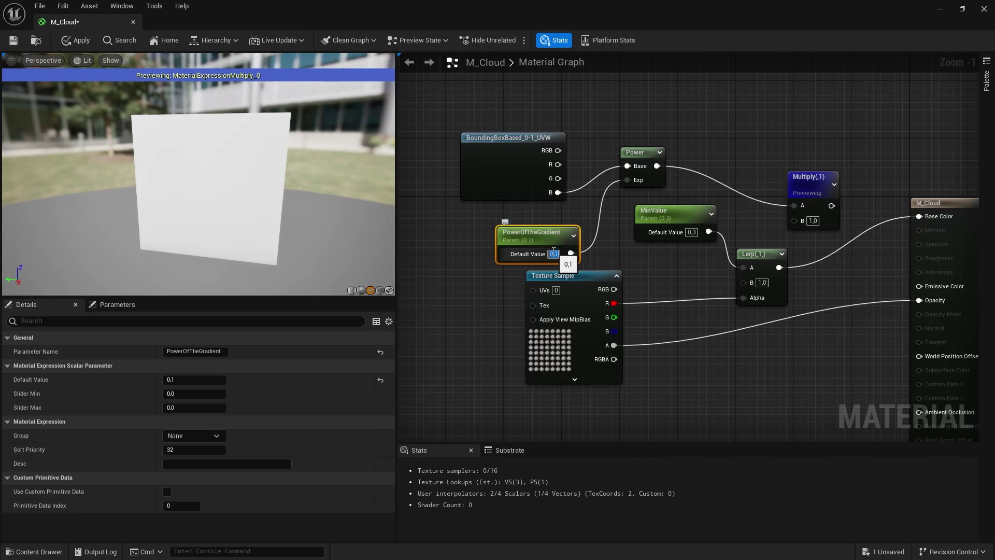
type("1")
key("Return")
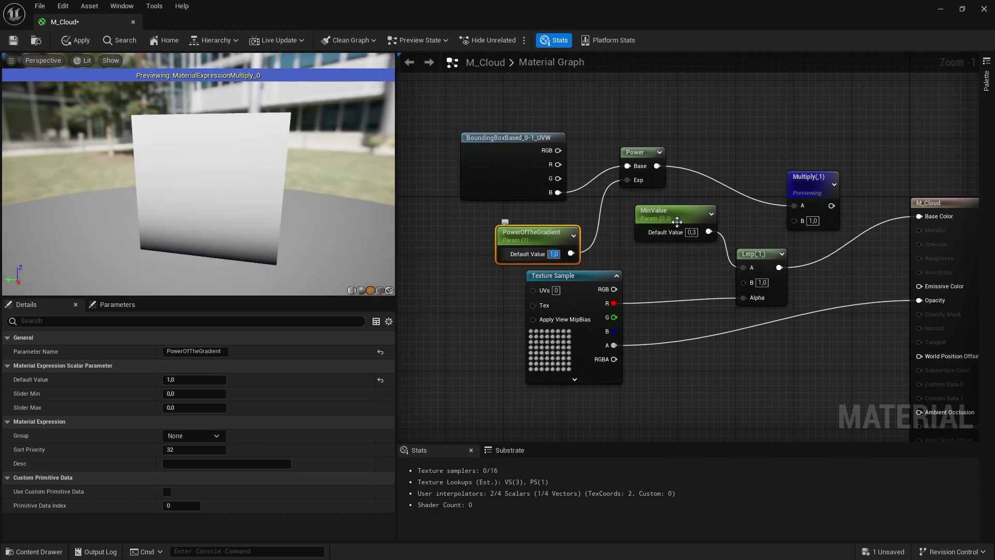
- Add a Multiply node after the Lerp, feeding Lerp into A and Power into B, and connect its output to Base Color
left_click(727, 148)
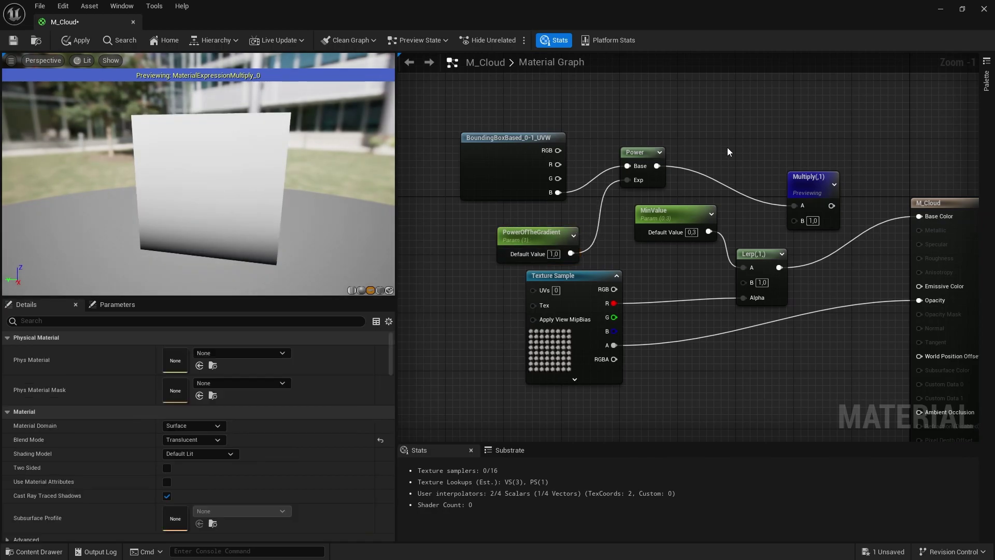
key("m")
left_click(826, 276)
left_click_drag(857, 283, 847, 256)
left_click_drag(779, 268, 835, 267)
left_click_drag(658, 166, 924, 215)
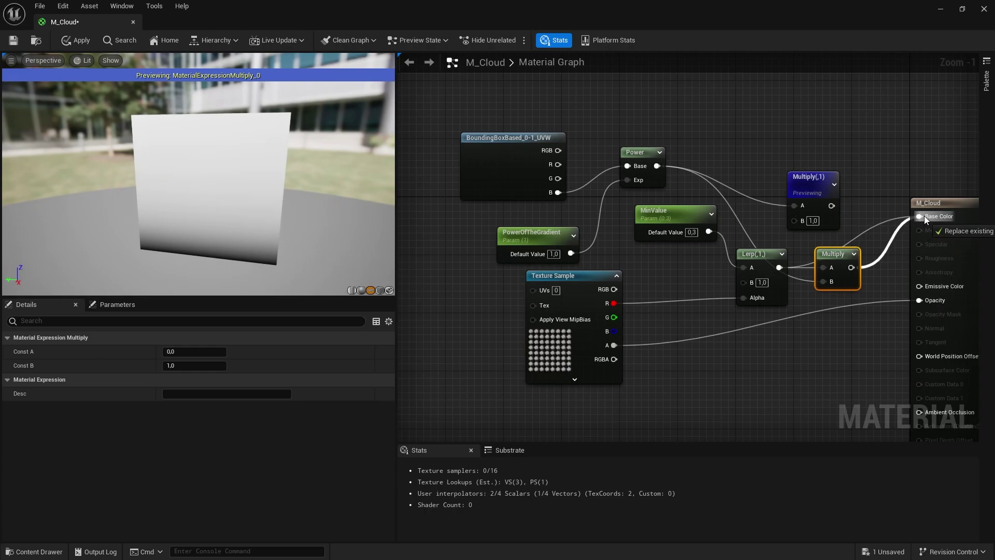
- Stop previewing the upper Multiply node and check the full cloud material on the plane
right_click_drag(854, 284, 817, 232)
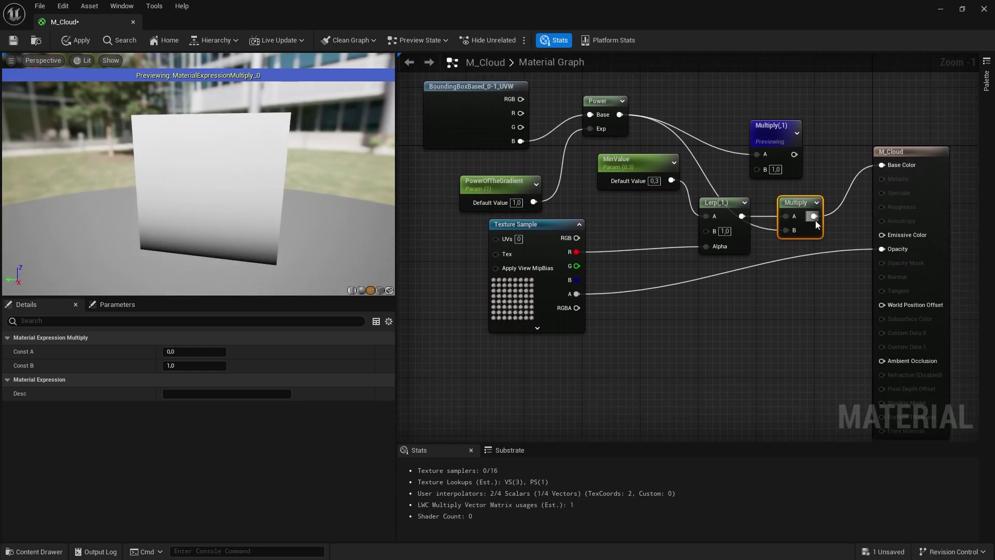
left_click(537, 255)
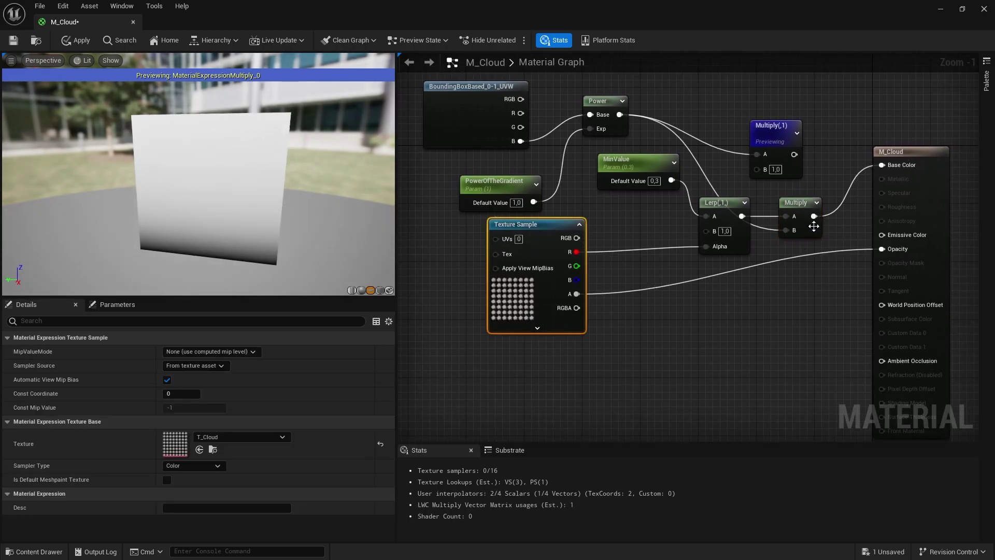
right_click(767, 141)
left_click(798, 158)
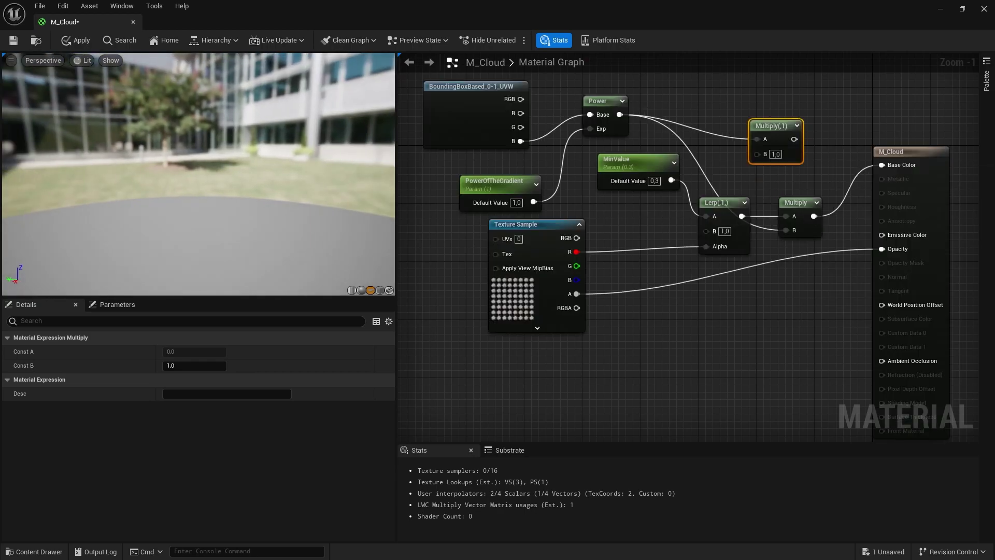
mouse_move(198, 197)
left_mouse_down()
mouse_move(218, 129)
mouse_move(207, 207)
left_mouse_up()
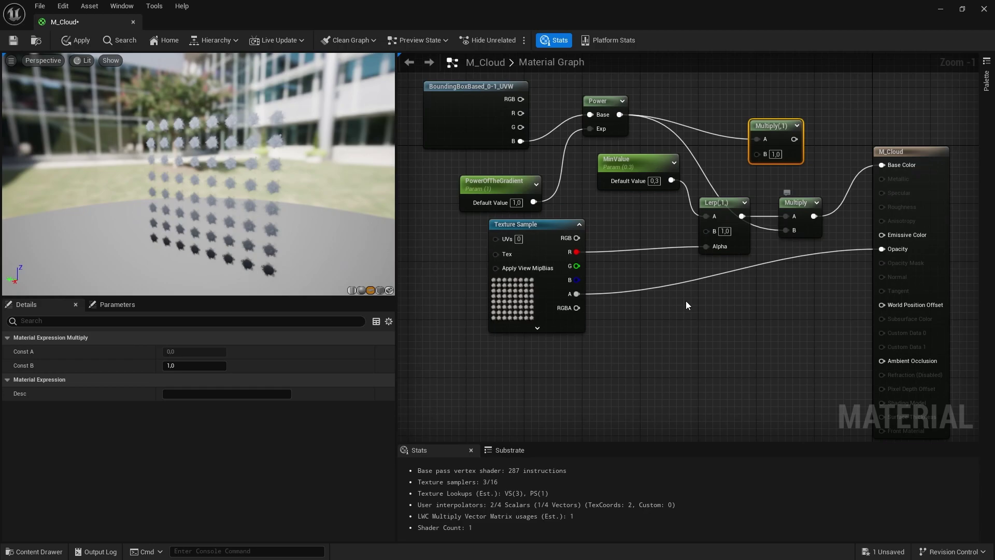
- Move the M_Cloud output node farther from the graph and delete the unused upper Multiply node
right_click_drag(686, 301, 601, 305)
left_click_drag(843, 209, 943, 214)
right_click_drag(602, 97, 711, 126)
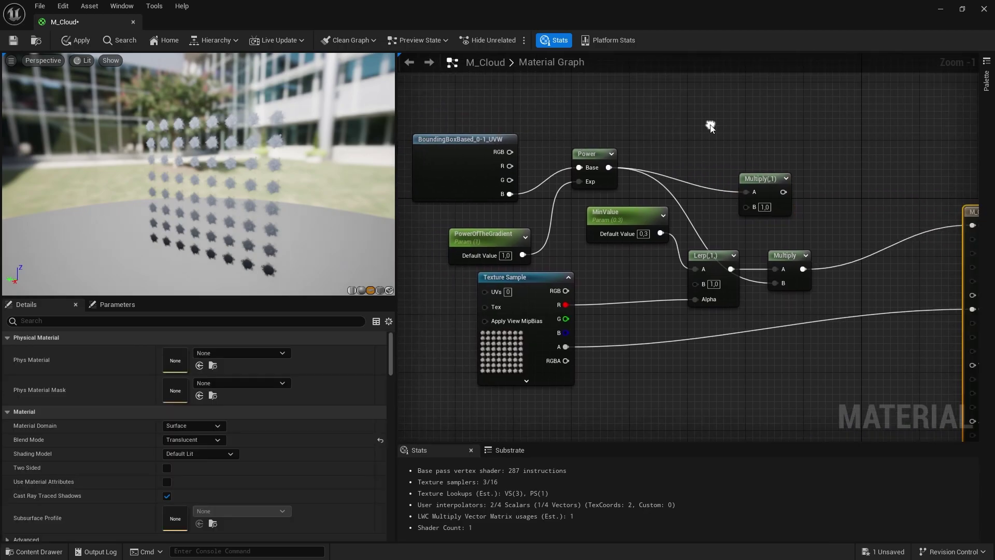
left_click(772, 180)
key("Delete")
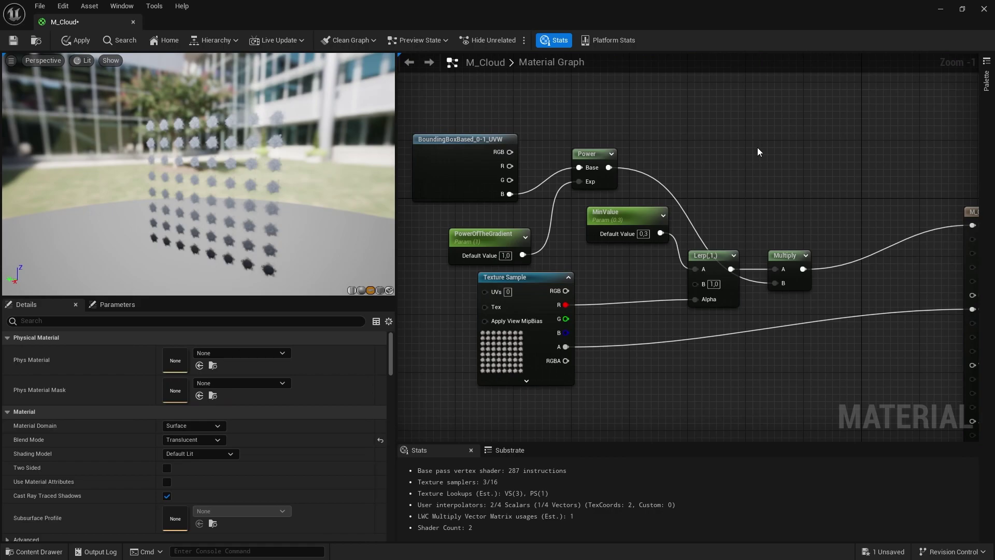
- Add a second Lerp node above the Multiply and connect the Power output to its Alpha
left_click(757, 148)
left_click_drag(609, 167, 766, 201)
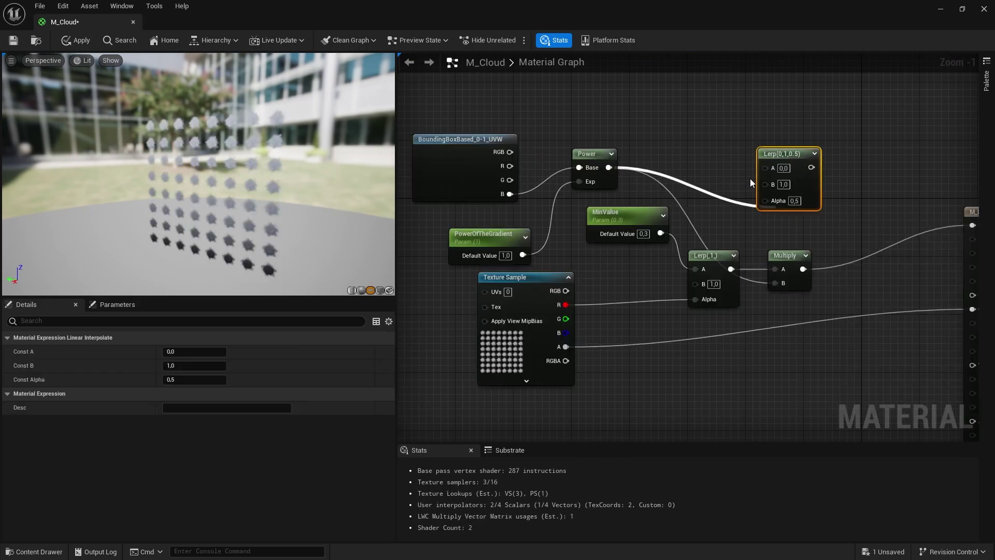
left_click(750, 179)
- Add a vector parameter named TopColor, connect it to the new Lerp's B input, and place it above the bounding box node
right_click_drag(771, 203, 725, 195)
left_click(676, 135)
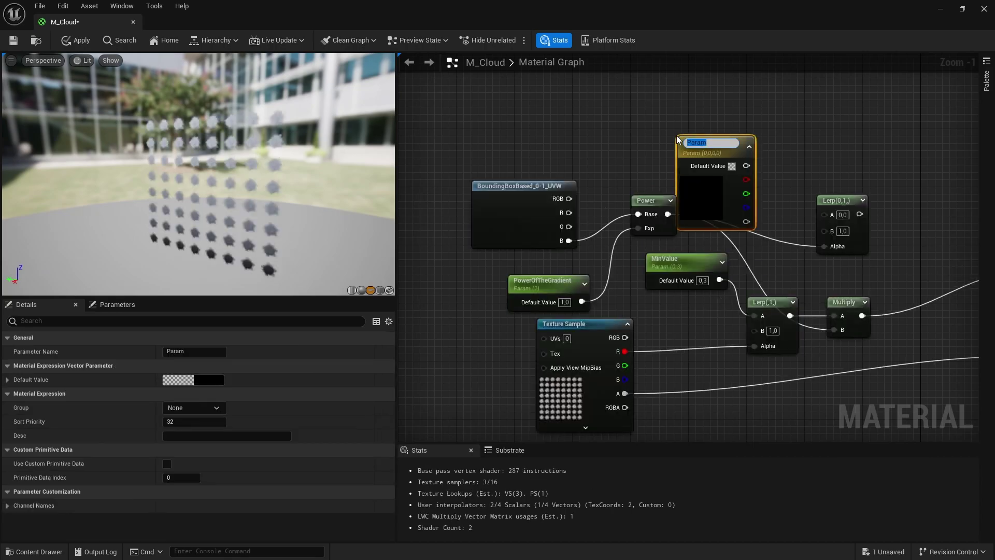
type("TopColor")
key("Return")
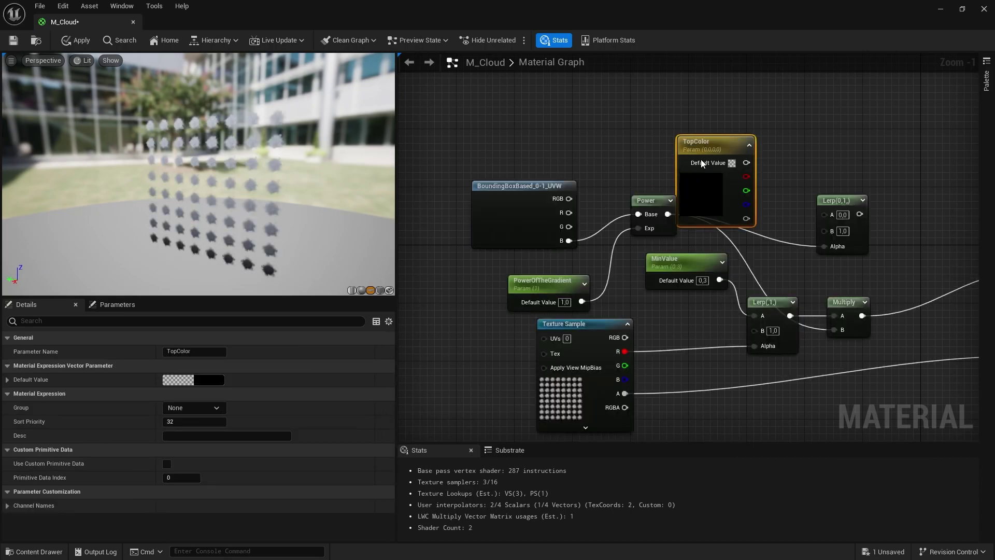
left_click_drag(746, 163, 837, 233)
left_click_drag(700, 196, 604, 139)
- Duplicate TopColor as BottomColor and connect it to the new Lerp's A input
right_click_drag(774, 123, 787, 175)
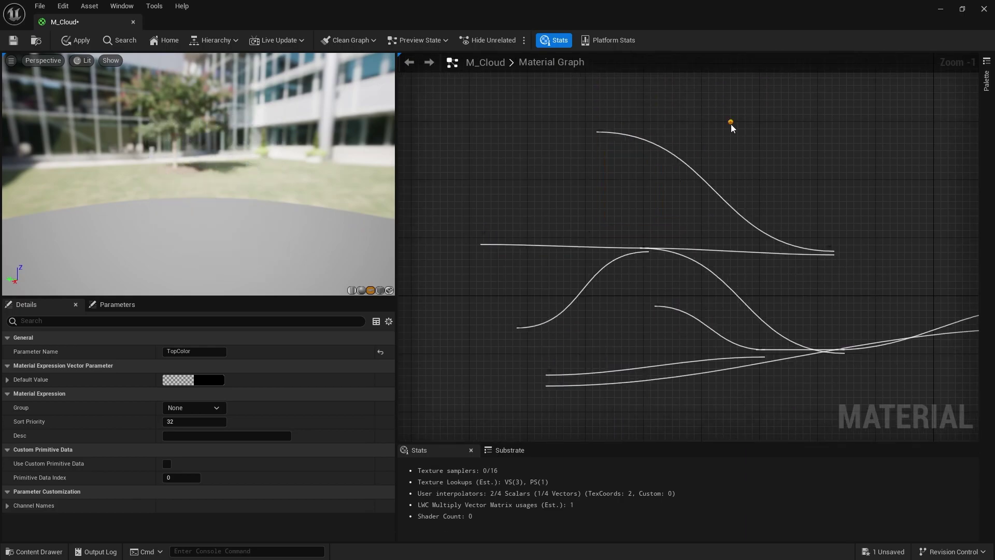
key("ctrl+d")
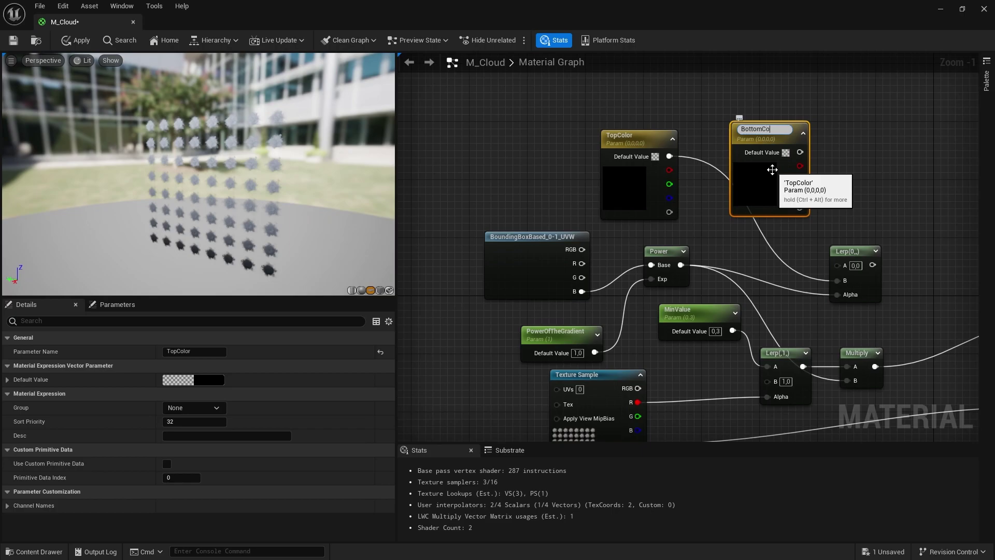
left_click_drag(795, 143, 837, 265)
- Preview the color Lerp node on the plane and set TopColor's default value to white
left_click(626, 196)
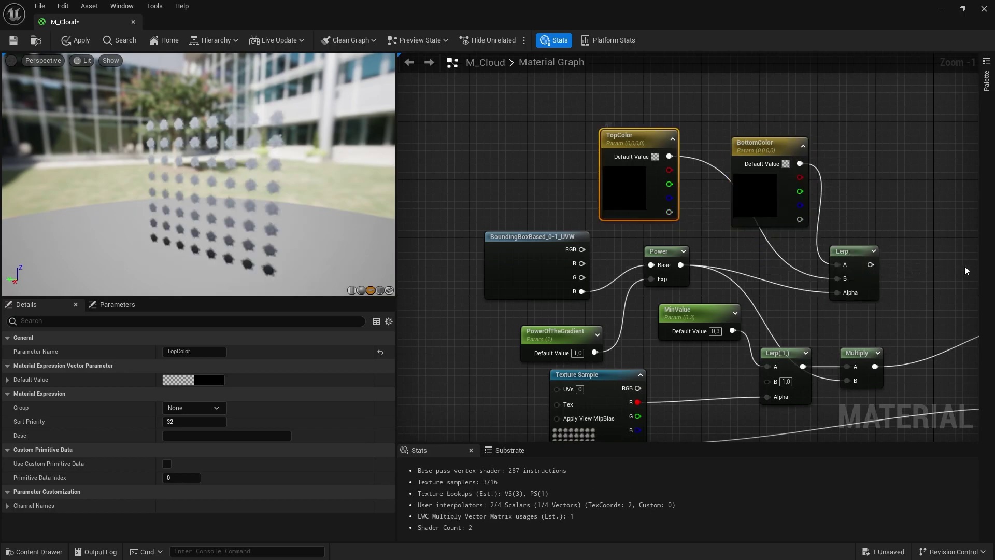
right_click(850, 254)
left_click(855, 285)
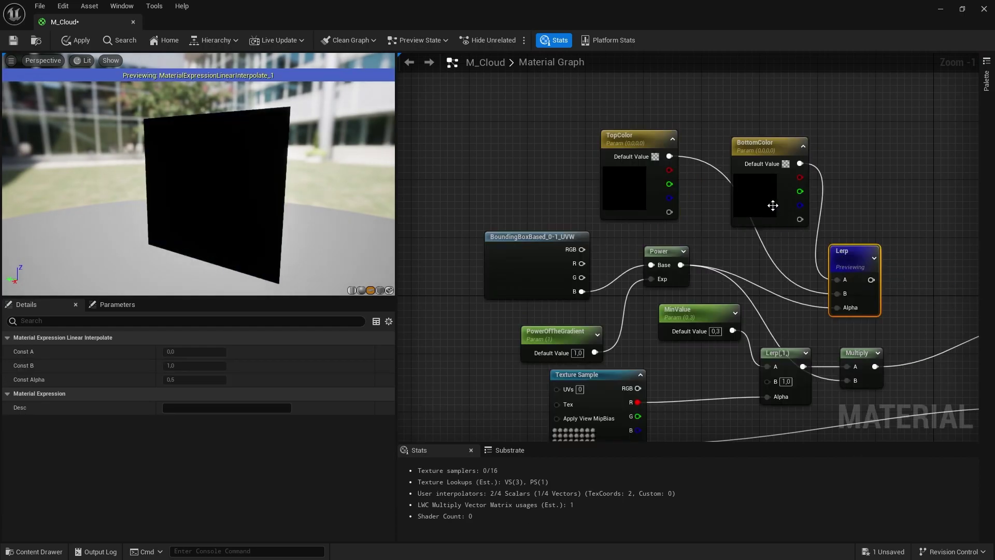
left_click(772, 206)
left_click(629, 199)
left_click(207, 379)
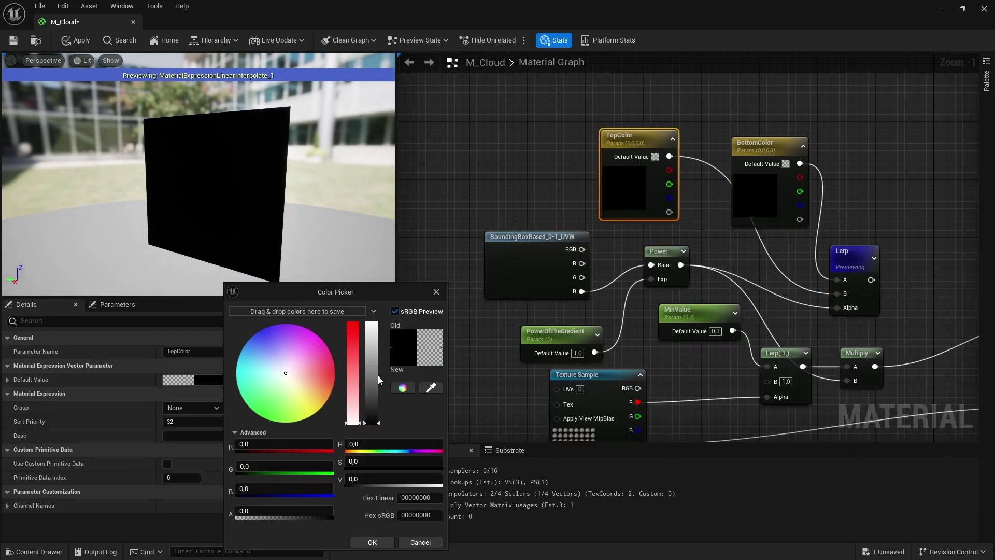
left_click_drag(381, 380, 369, 298)
left_click(372, 542)
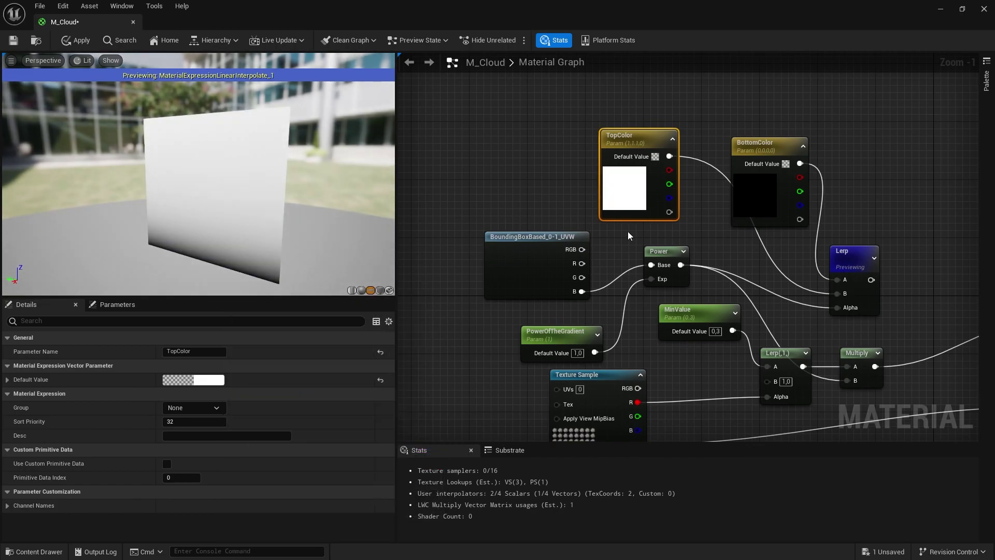
- Set BottomColor's default value to a darkened cyan-blue and check the gradient on the preview plane
left_click(773, 201)
left_click(197, 382)
left_click_drag(264, 373, 221, 349)
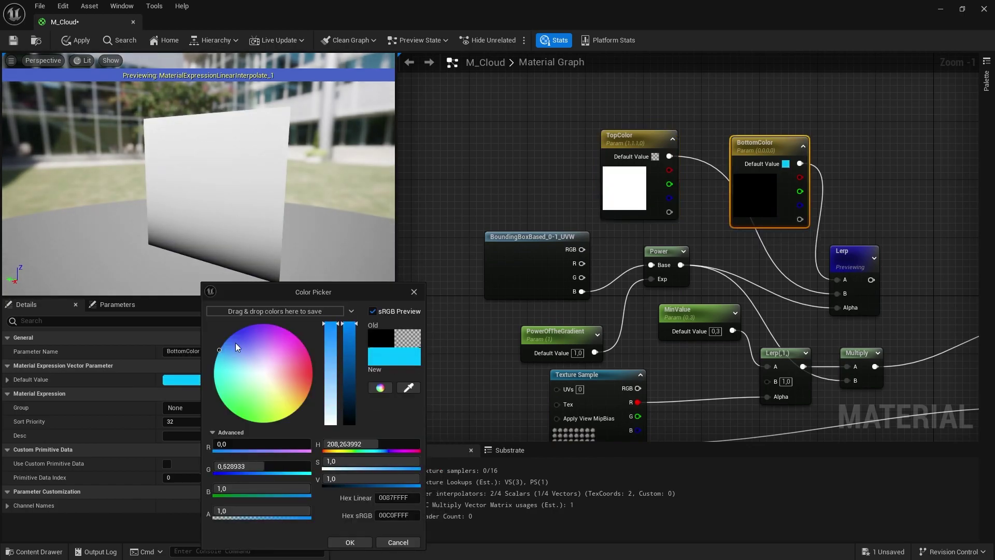
left_click(349, 398)
left_click(355, 540)
left_click_drag(232, 207, 282, 207)
- Connect the color Lerp's output to the Multiply's B input and move the Multiply node closer to the material output
right_click_drag(930, 285, 802, 197)
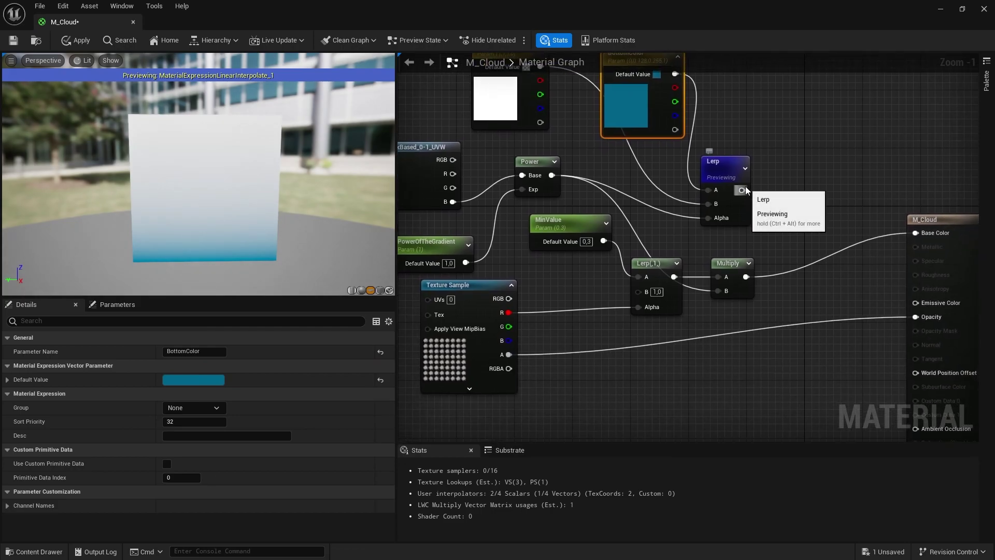
left_click_drag(742, 189, 725, 293)
left_click_drag(738, 265, 810, 273)
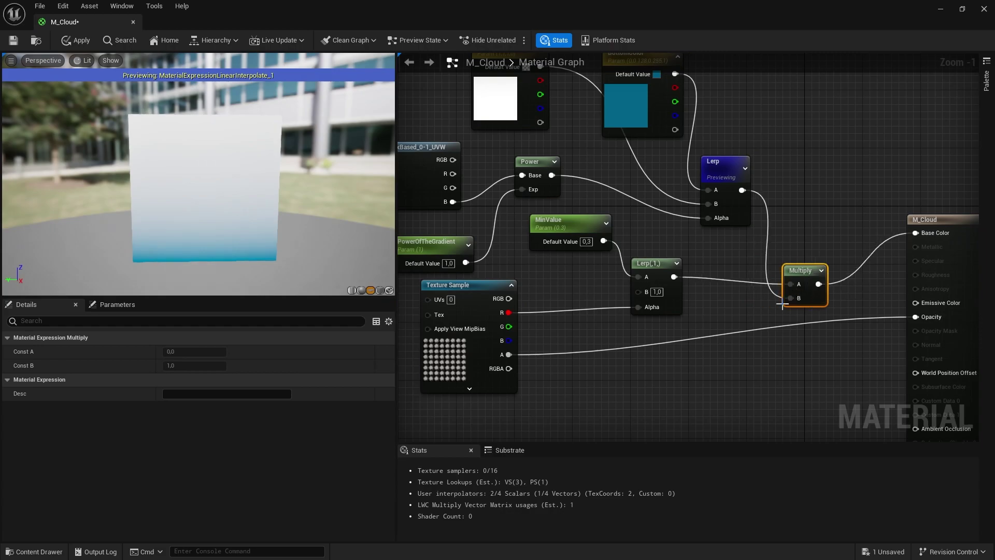
- Stop previewing the color Lerp and inspect the tinted clouds on the plane
right_click(714, 166)
left_click(751, 186)
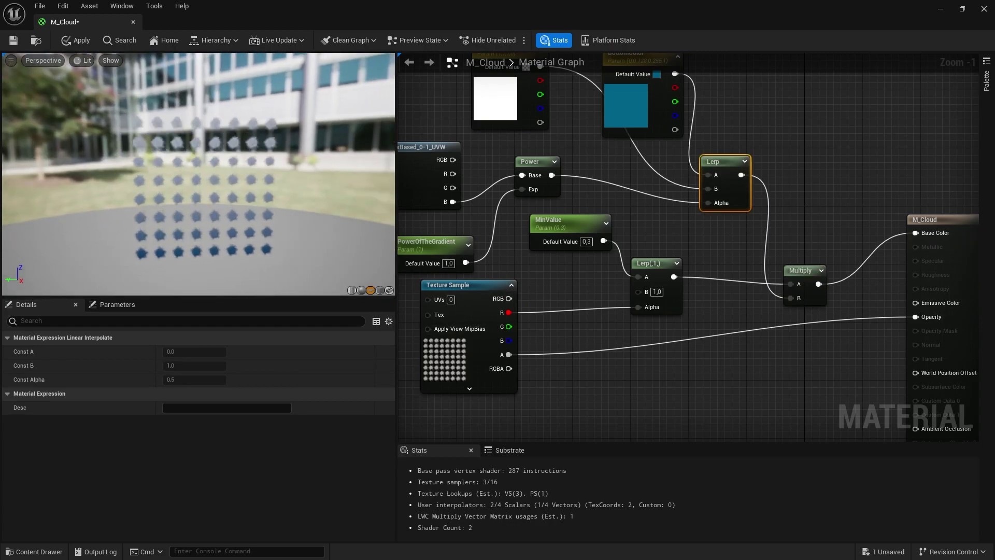
right_click_drag(197, 174, 197, 158)
mouse_move(197, 158)
left_mouse_down()
mouse_move(228, 166)
mouse_move(197, 153)
left_mouse_up()
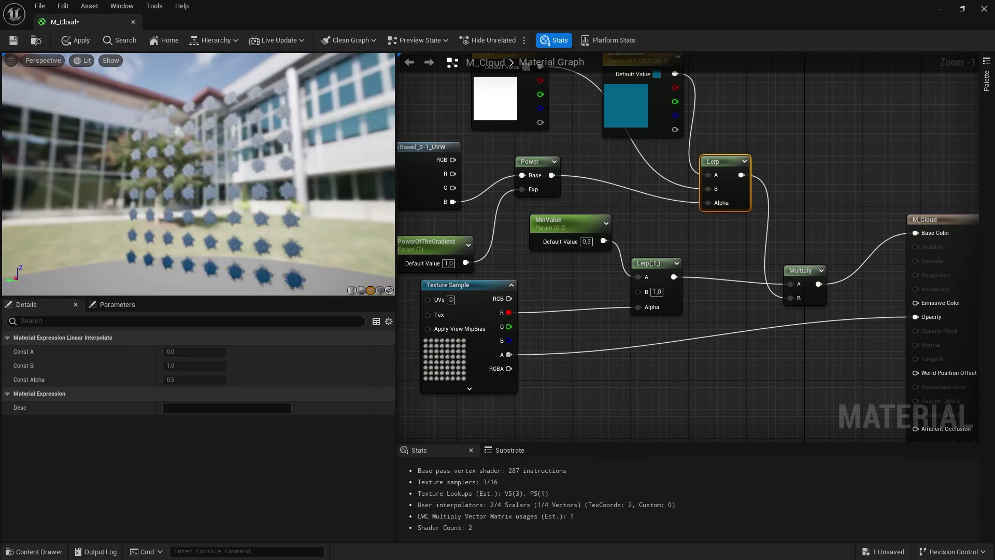
- Connect the Multiply output to Emissive Color as well, check the preview, and save the material
right_click_drag(623, 229, 558, 193)
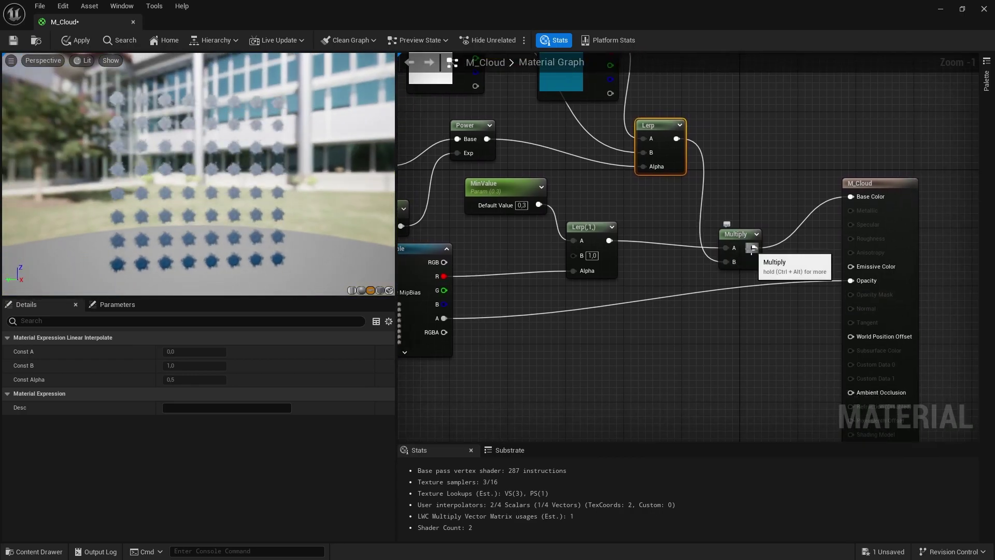
left_click_drag(752, 248, 850, 266)
left_click_drag(201, 154, 217, 168)
key("ctrl+s")
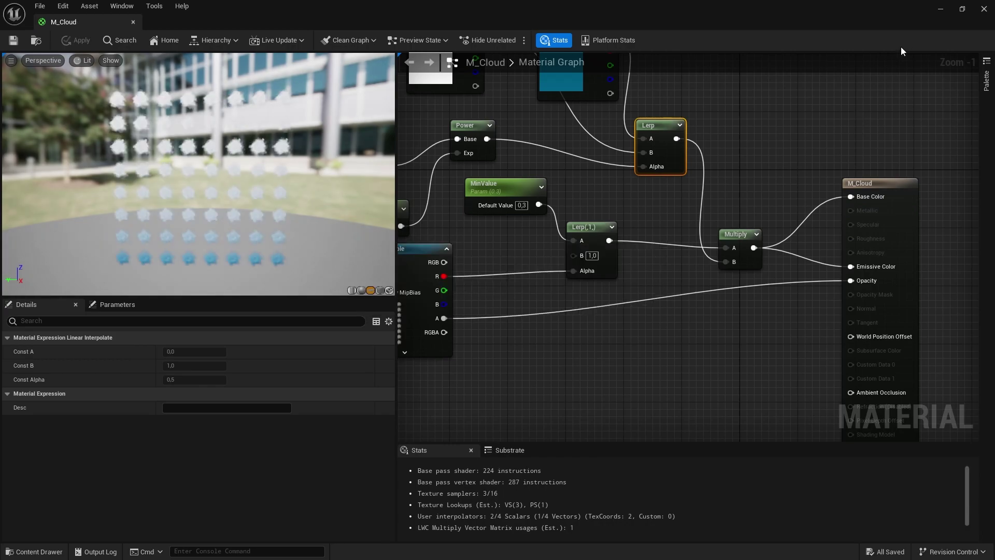
- Return to the main level editor and open the Fx > Materials folder in the Content Browser
left_click(940, 11)
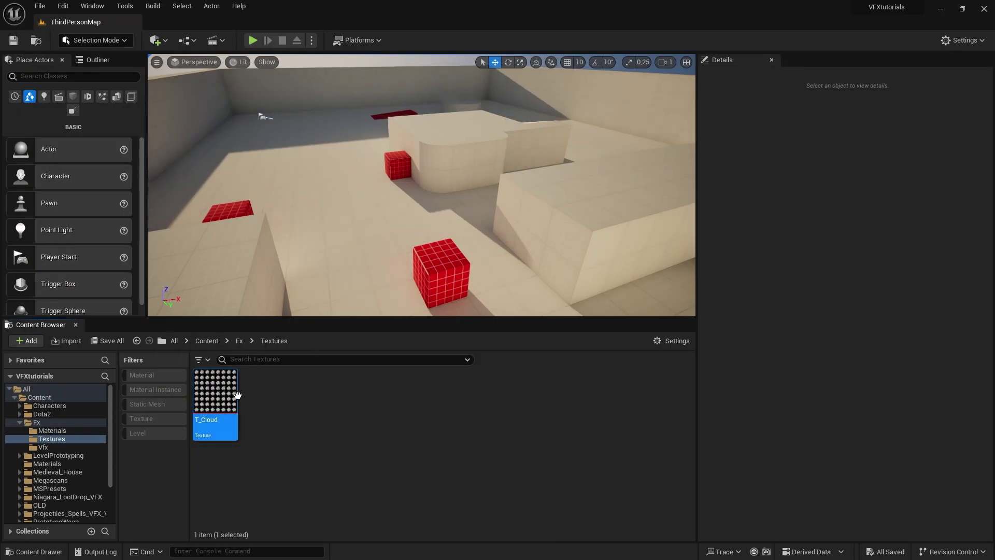
left_click(243, 340)
double_click(212, 404)
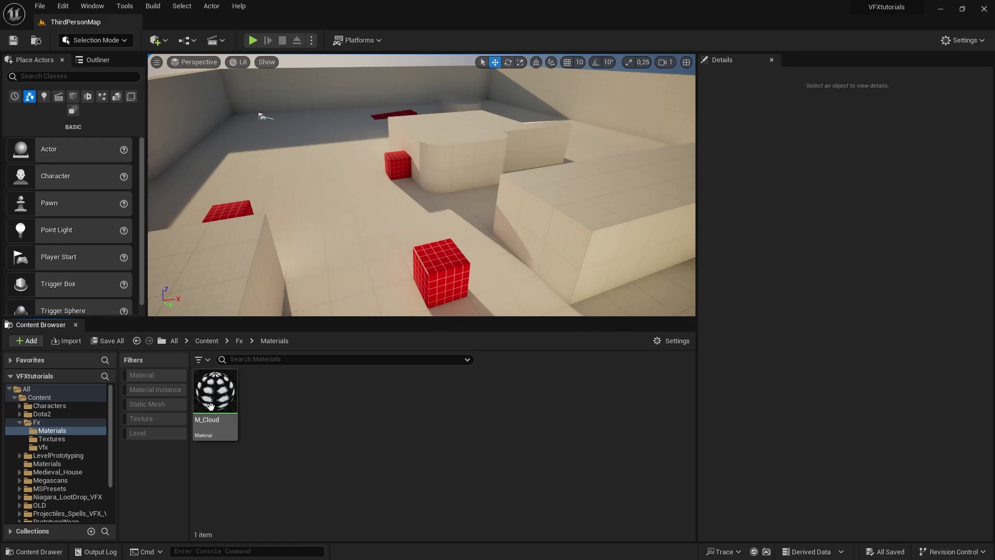
- Create a Niagara system from the Fountain emitter template in the Fx > Vfx folder and name it NS_Cloud
left_click(240, 340)
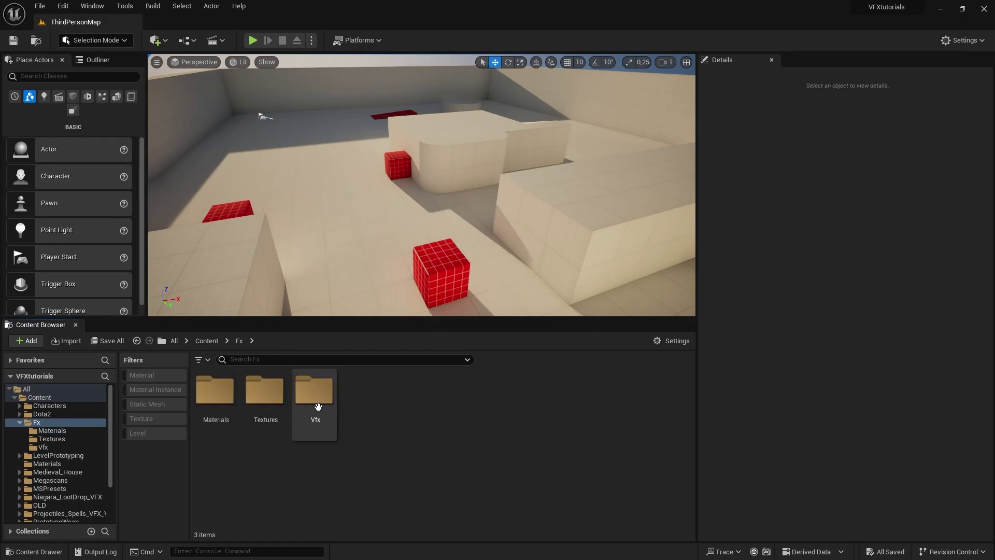
double_click(317, 407)
right_click(431, 408)
left_click(469, 170)
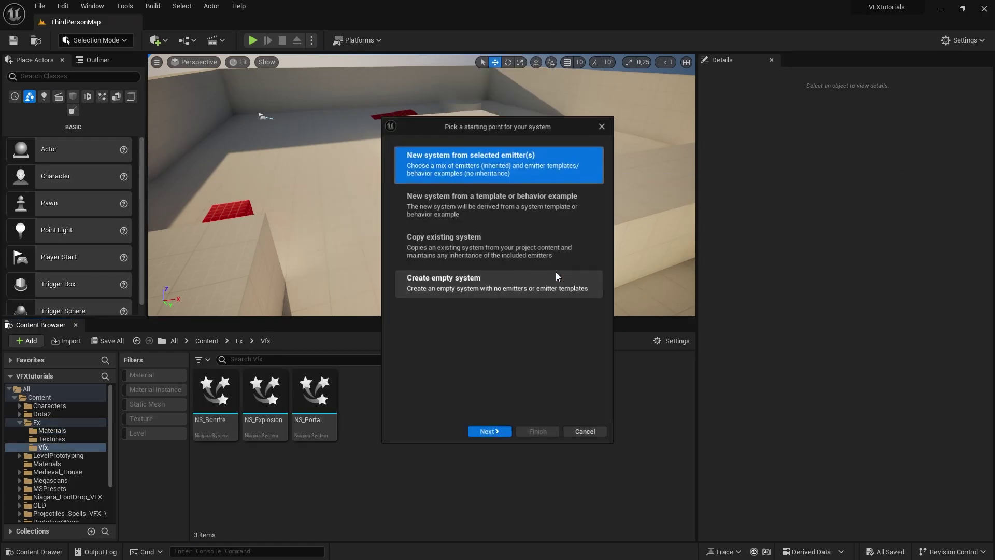
left_click(489, 431)
scroll(495, 332, "down", 2)
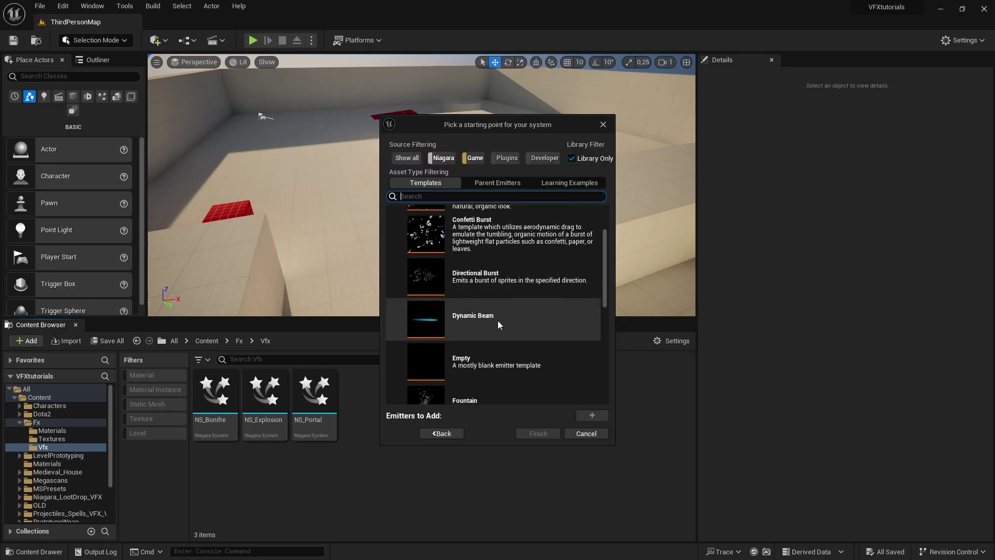
scroll(498, 324, "down", 1)
left_click(511, 340)
left_click(592, 415)
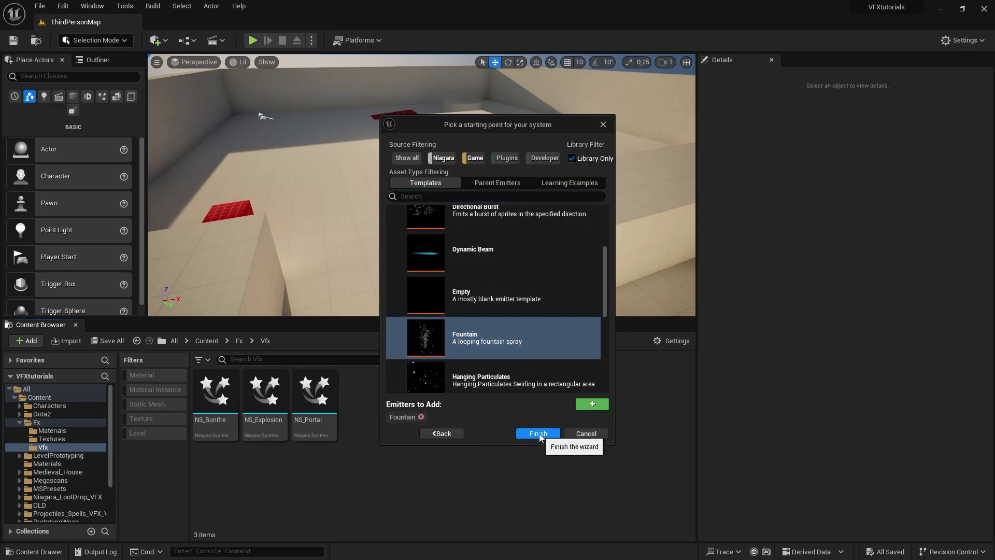
left_click(539, 433)
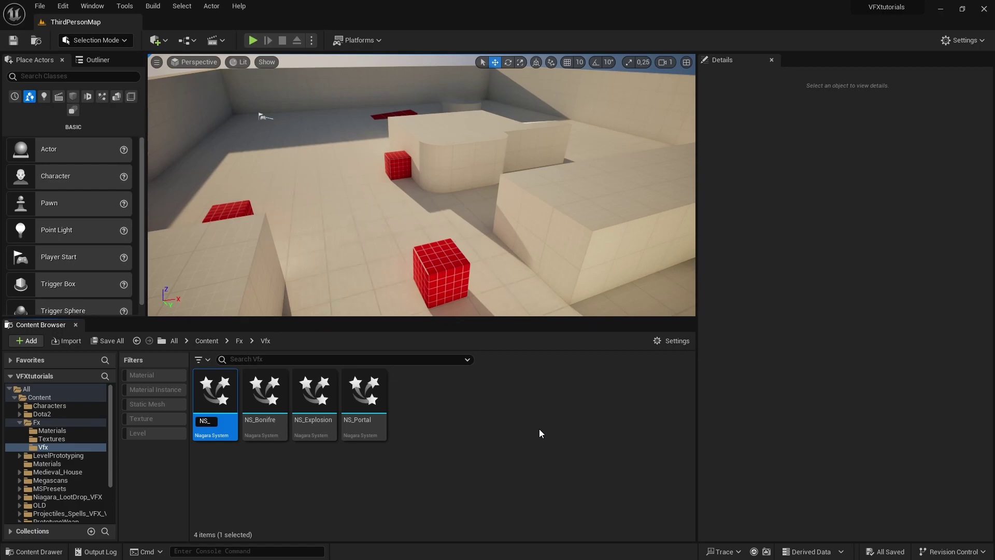
key("Return")
- Set the Ultra_Dynamic_Sky's Time Of Day to about 1401.6
right_click_drag(383, 249, 524, 180)
key("w")
left_click(529, 122)
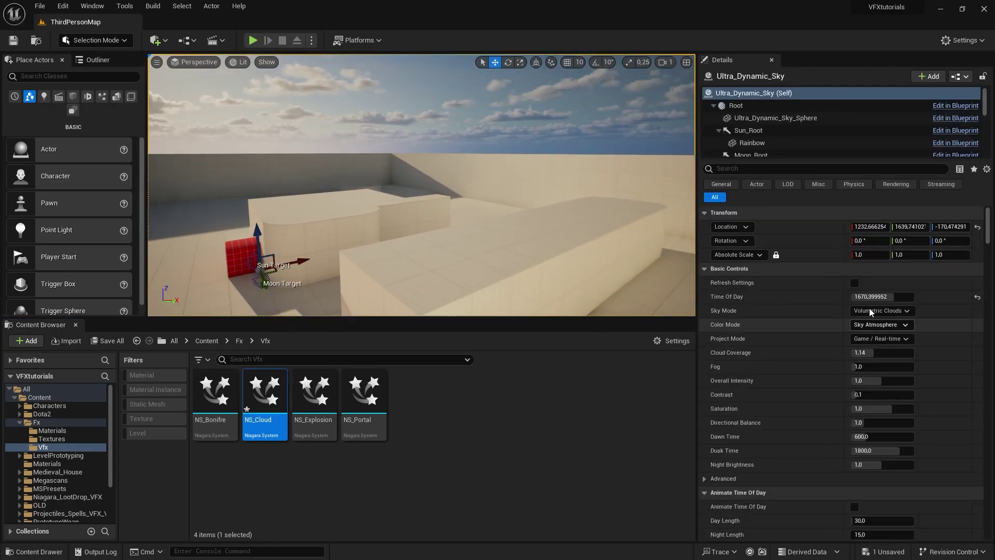
mouse_move(869, 297)
left_mouse_down()
mouse_move(897, 297)
mouse_move(886, 296)
left_mouse_up()
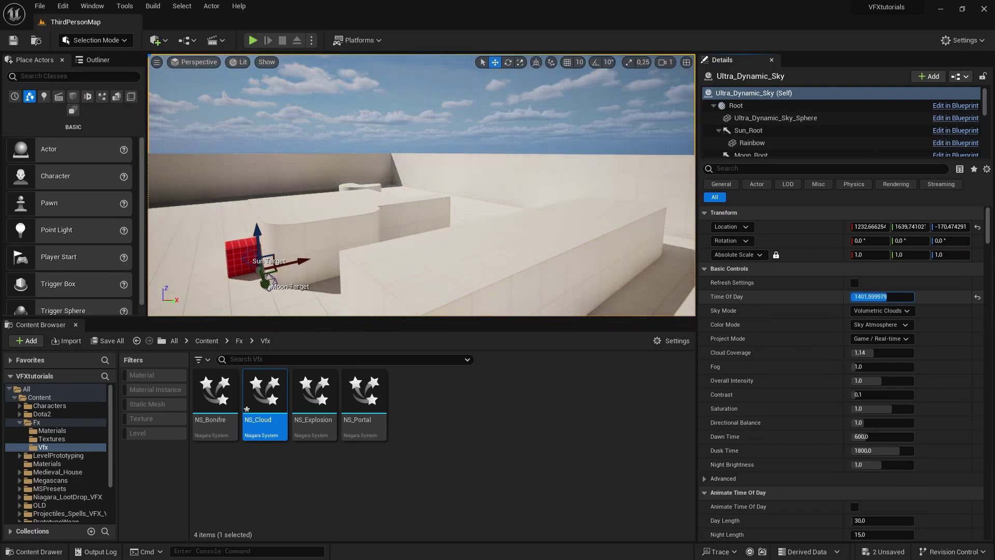
- Raise NS_Cloud in the level to a Z location of about 270 and disable its Fountain emitter's Add Velocity and Gravity Force modules
left_click_drag(458, 265, 465, 201)
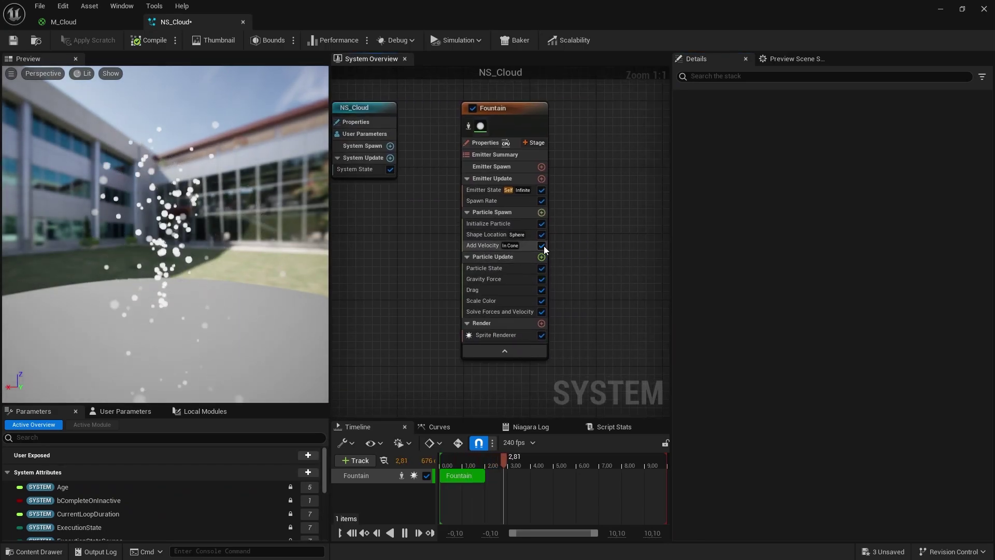
left_click(542, 246)
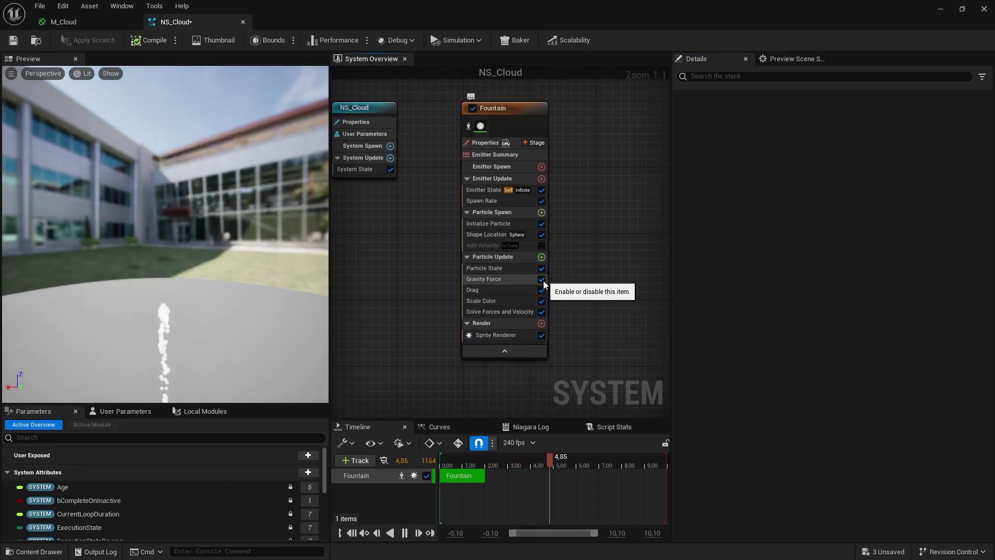
left_click(541, 279)
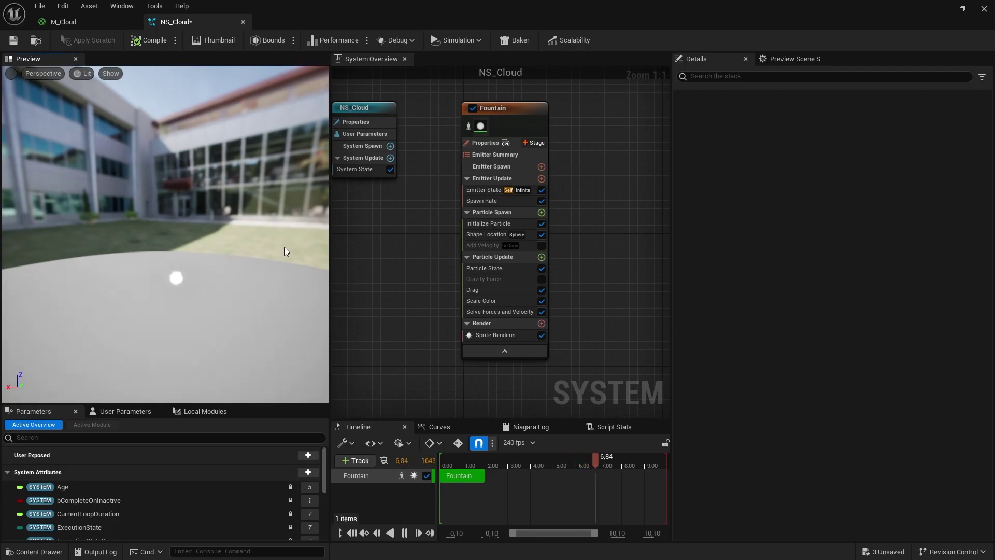
- Set the Shape Location primitive to Box / Plane with a box size of 222 in Y and 11 in Z
left_click(485, 234)
left_click(801, 160)
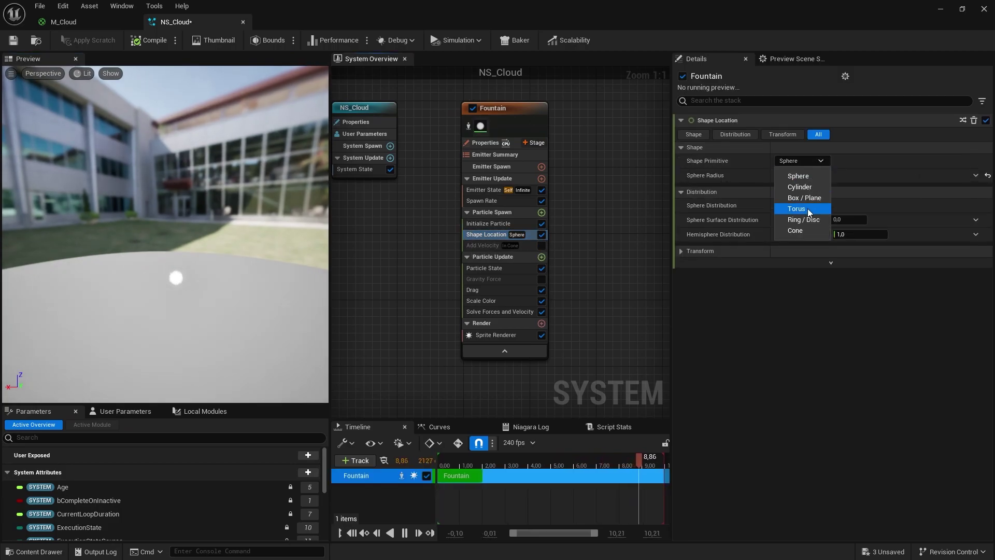
left_click(816, 200)
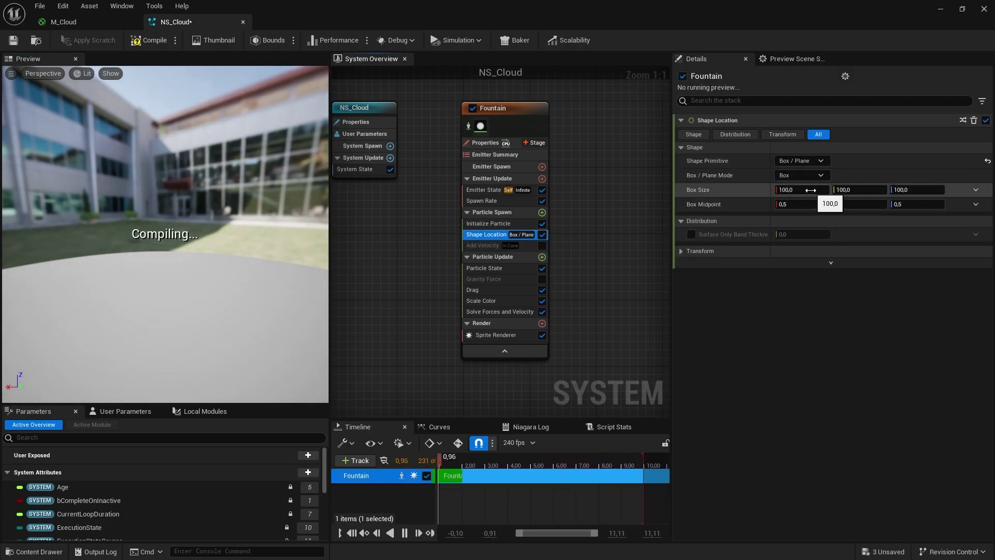
left_click(806, 190)
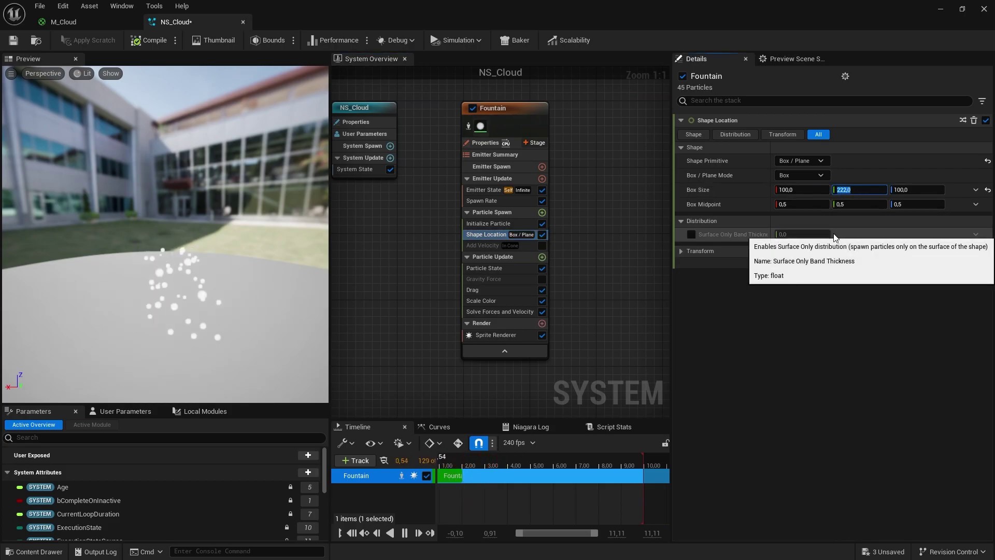
left_click_drag(290, 207, 153, 228)
left_click(911, 190)
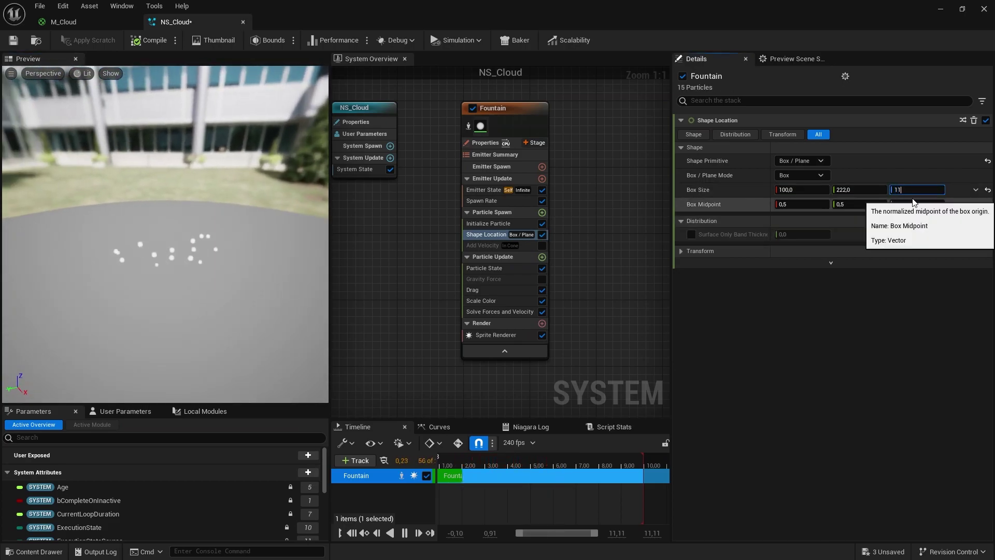
left_click_drag(317, 311, 311, 283)
- In Initialize Particle, set the Uniform Sprite Size Min to 333 and the Max to 222
left_click(489, 224)
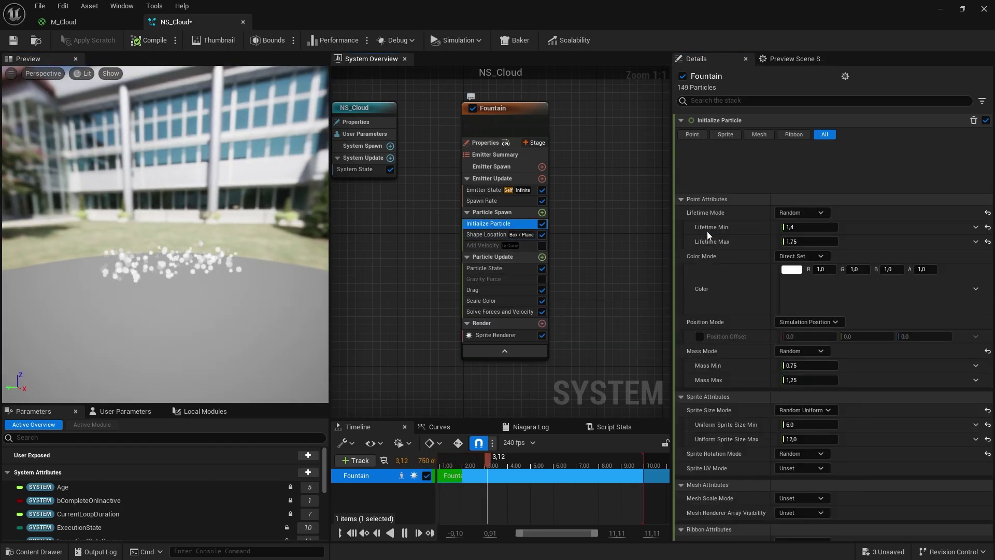
left_click(810, 336)
type("3")
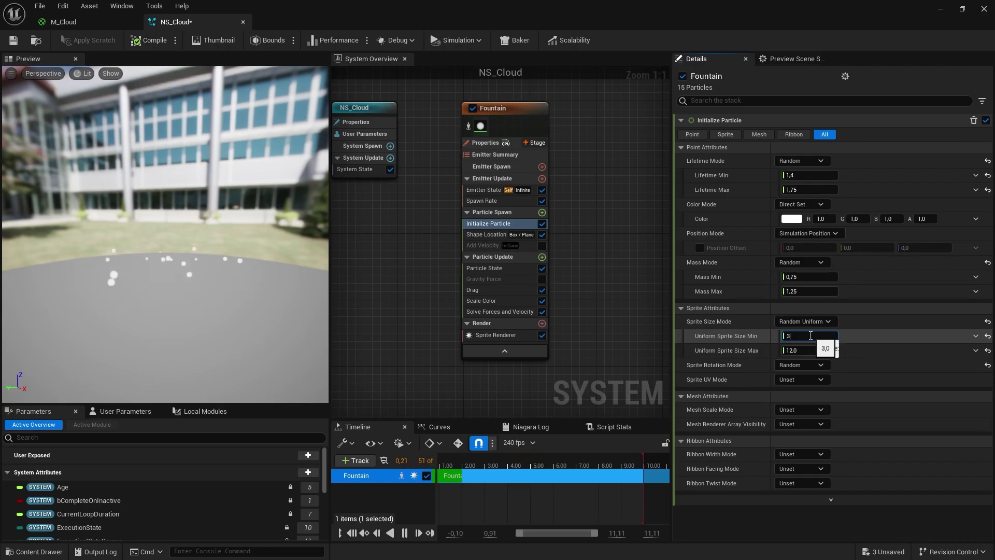
type("33")
key("Tab")
type("222")
key("Return")
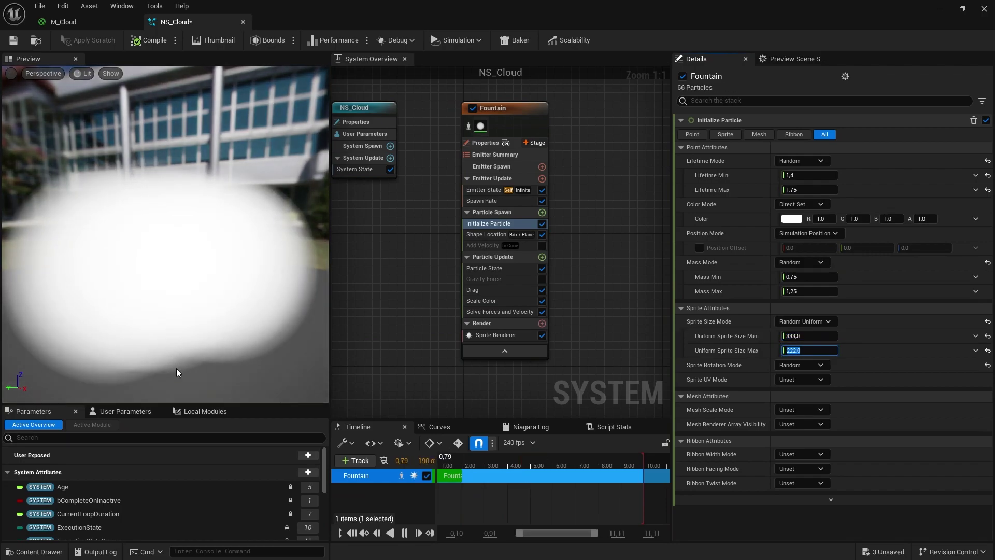
left_click_drag(176, 373, 237, 273)
- Return to the level editor, create a material instance of M_Cloud in the Materials folder, and save all assets
left_click(496, 335)
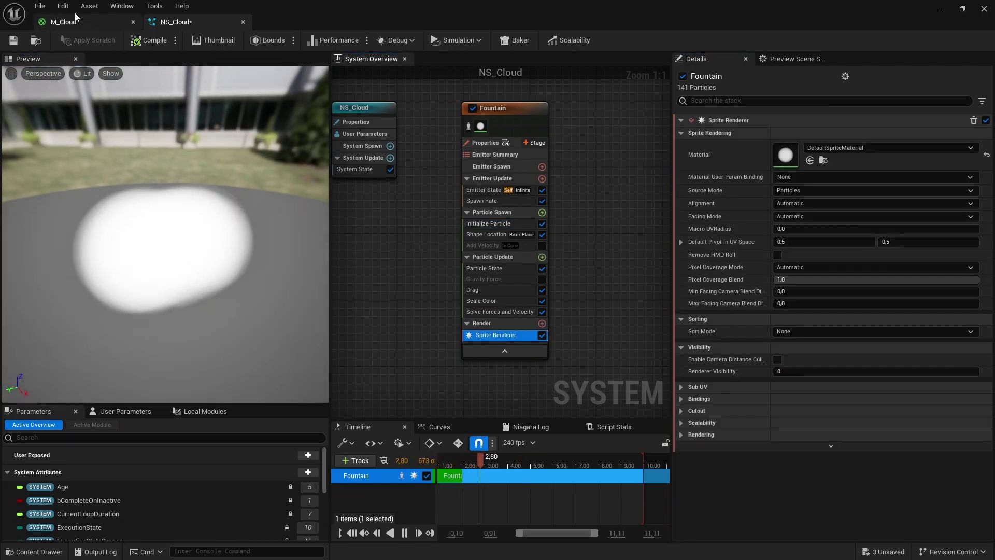
left_click(76, 19)
left_click(941, 9)
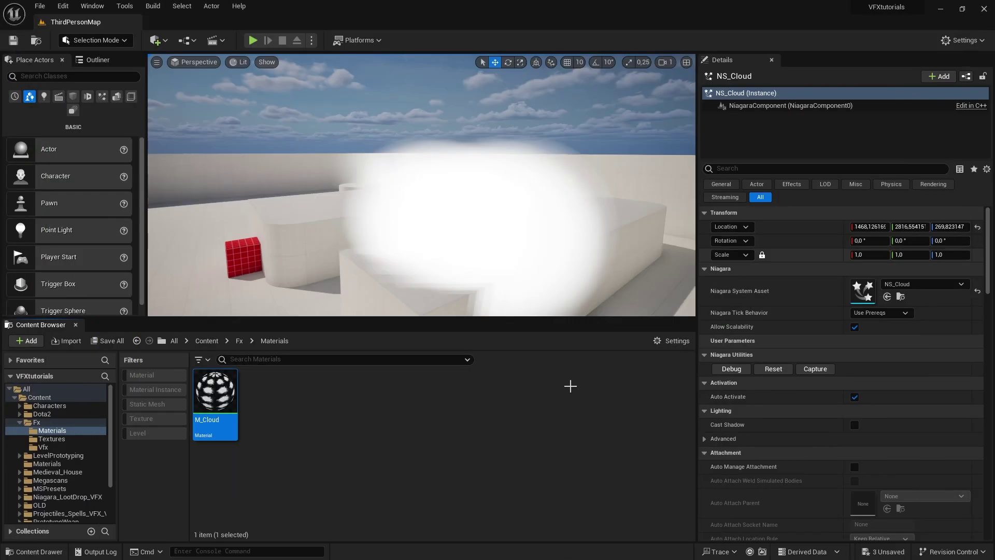
right_click(226, 415)
left_click(298, 179)
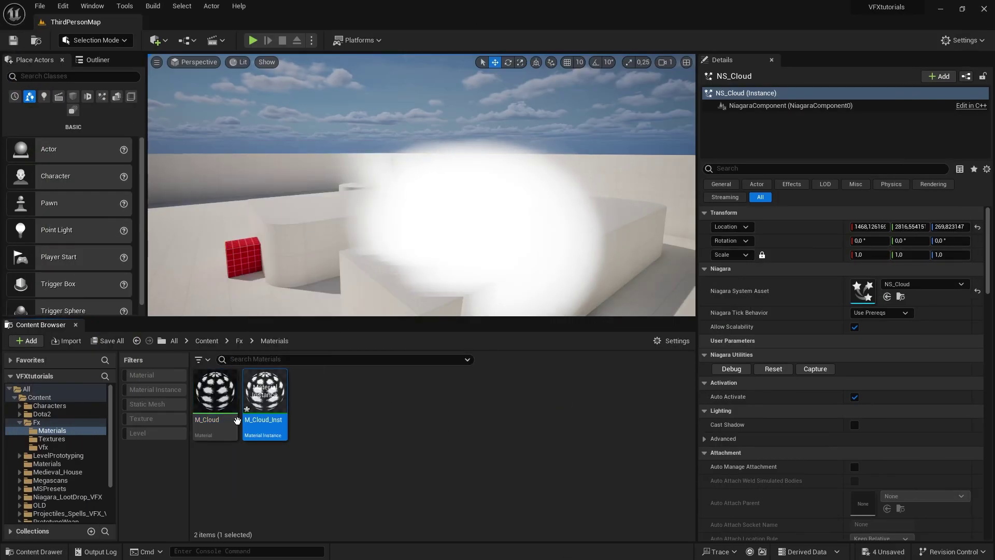
left_click(107, 340)
left_click(515, 402)
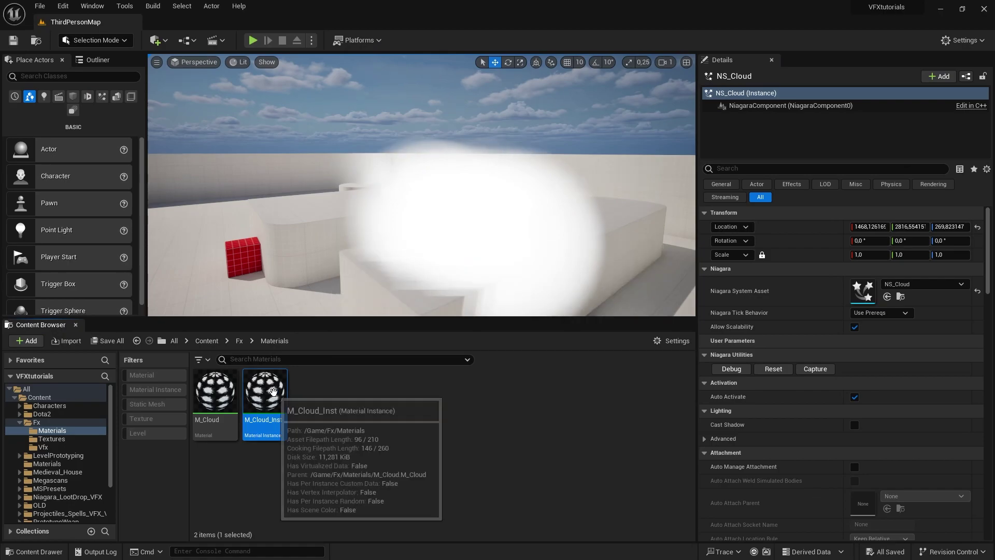
- Reopen NS_Cloud, assign M_Cloud_Inst as the Sprite Renderer's material, and check the particles in the preview
double_click(862, 290)
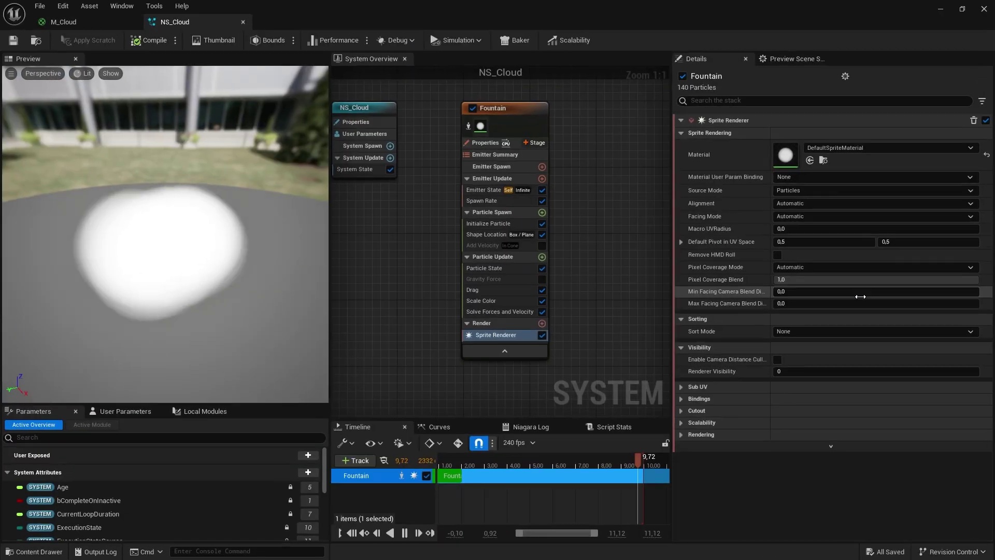
left_click(810, 160)
left_click_drag(208, 233, 180, 285)
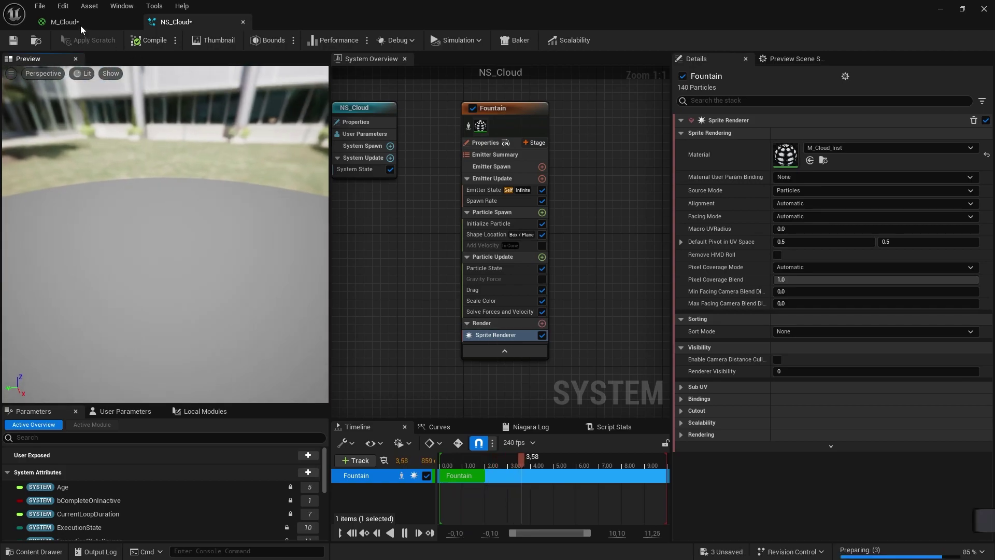
left_click_drag(193, 228, 192, 192)
scroll(192, 216, "up", 3)
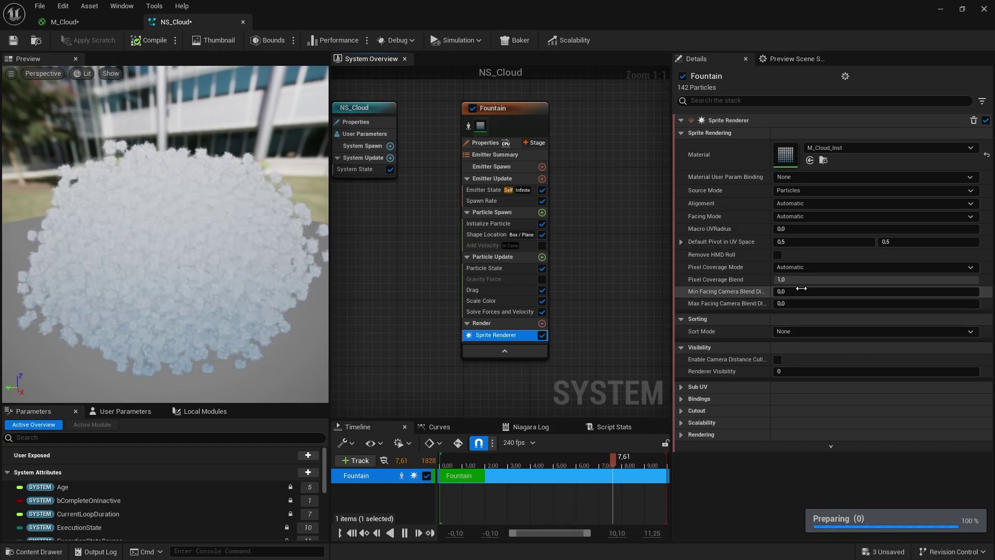
- Set the Sprite Renderer's Sub UV Sub Image Size to 8 by 8
left_click(694, 387)
left_click(795, 412)
type("8")
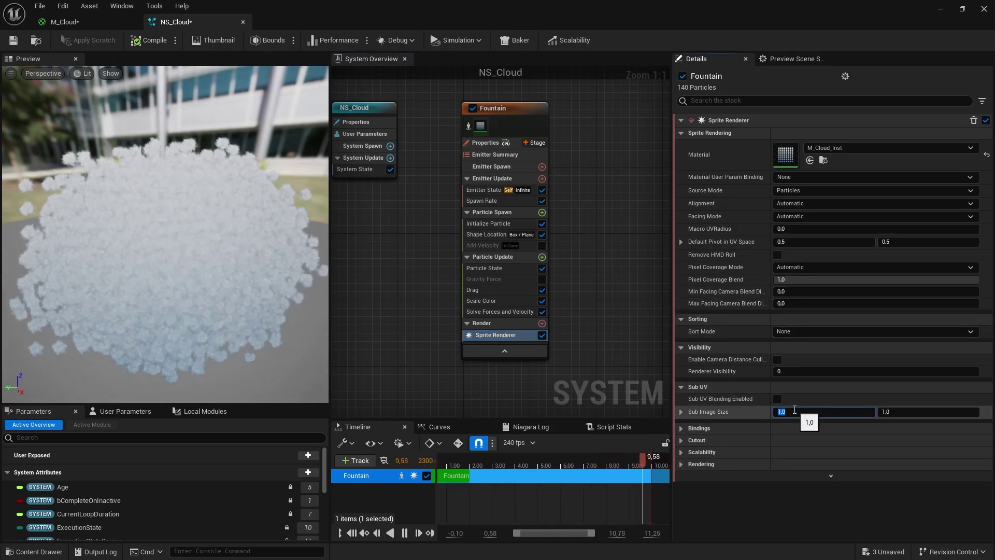
key("Tab")
type("8")
key("Return")
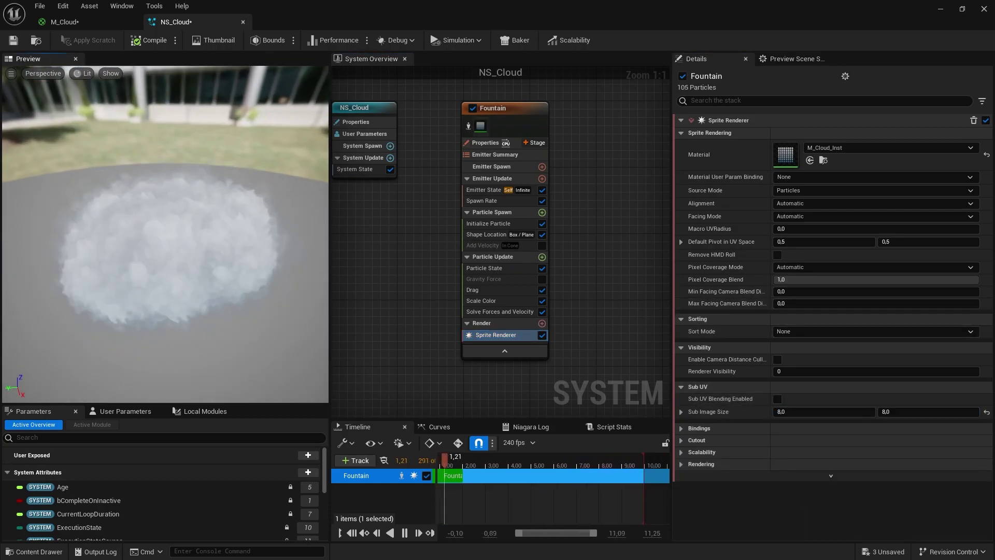
- Set the Sprite Renderer's Sort Mode to View Depth and check the cloud in the preview
left_click(807, 330)
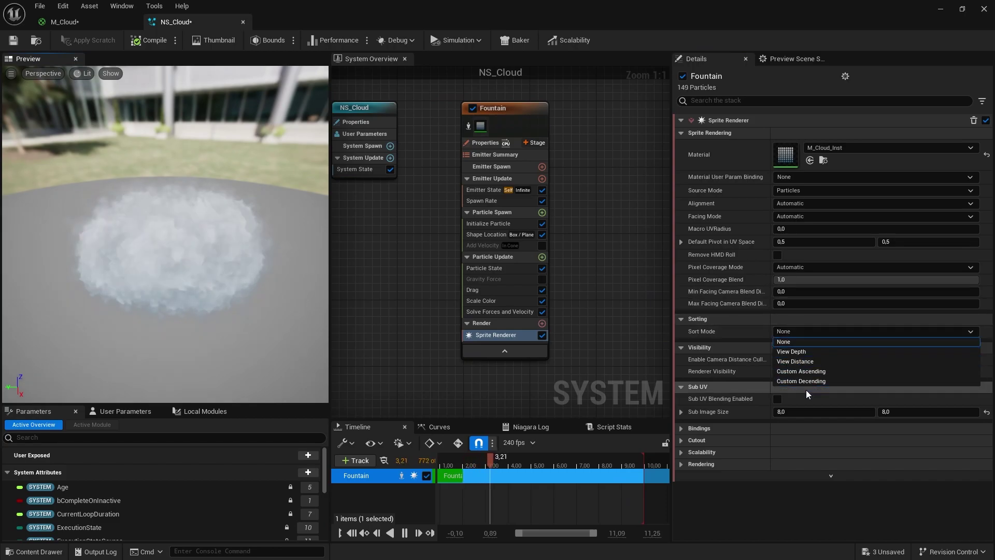
left_click(802, 351)
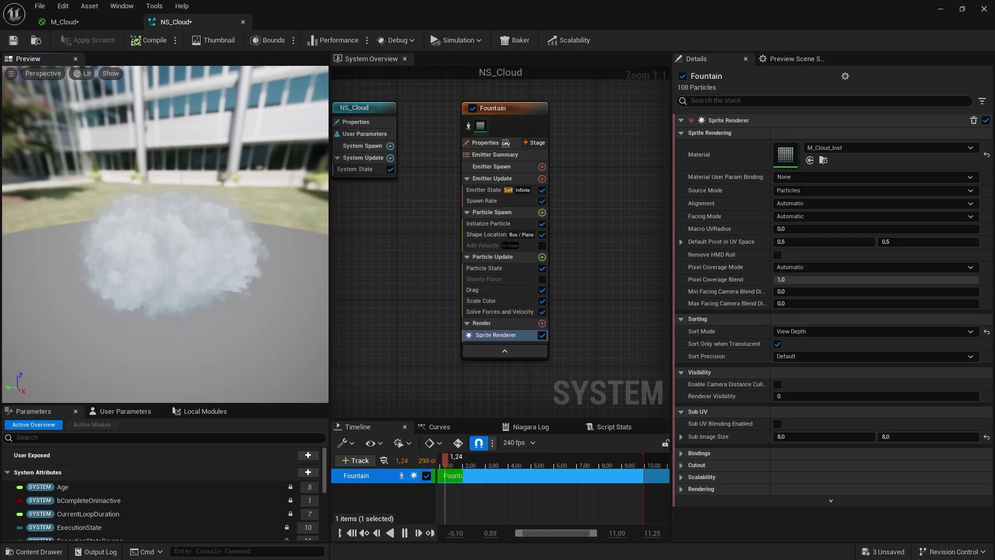
left_click_drag(165, 233, 207, 228)
- Return to the M_Cloud material graph and add a Particle Color node below the Lerp that uses MinValue
left_click(64, 22)
right_click_drag(587, 307, 617, 320)
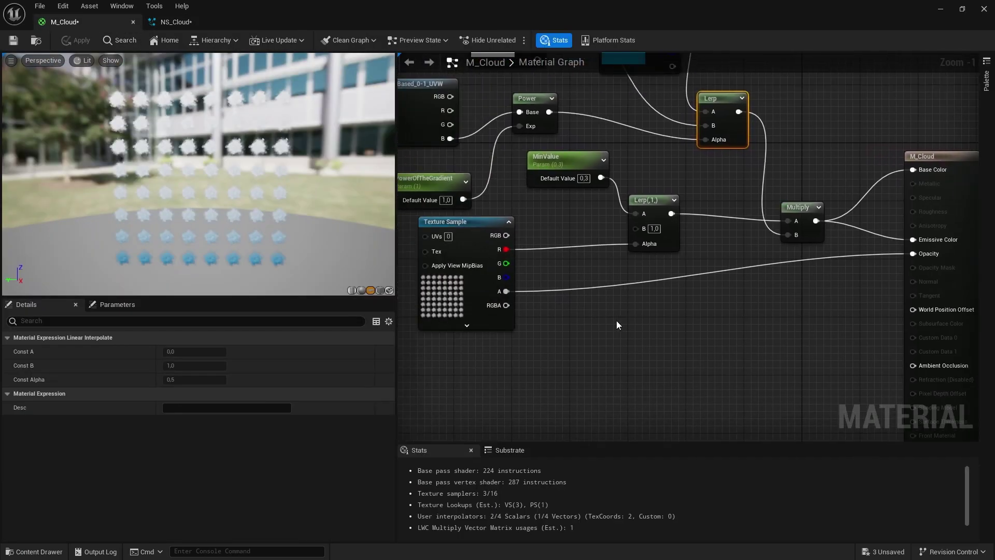
right_click(648, 322)
type("particle color")
key("Return")
- Multiply the Particle Color alpha by the texture alpha with a new Multiply node, connect it to Opacity, and save the material
right_click_drag(813, 320, 766, 326)
left_click(756, 310)
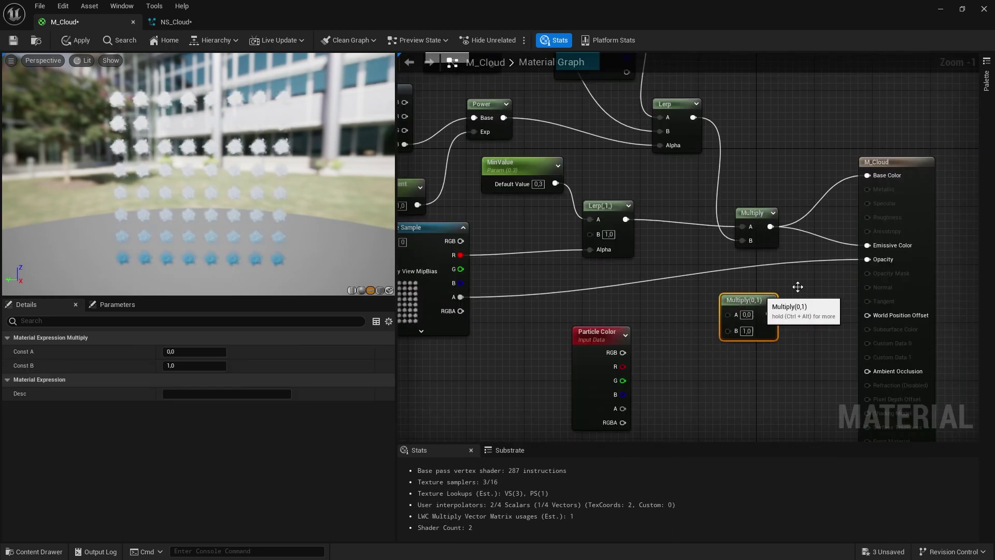
left_click_drag(460, 297, 735, 324)
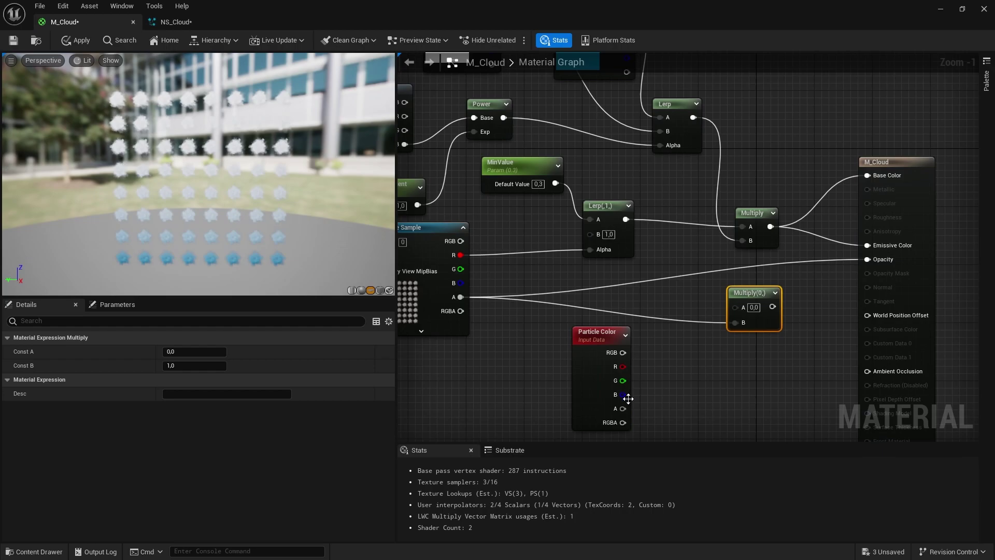
left_click_drag(622, 409, 756, 308)
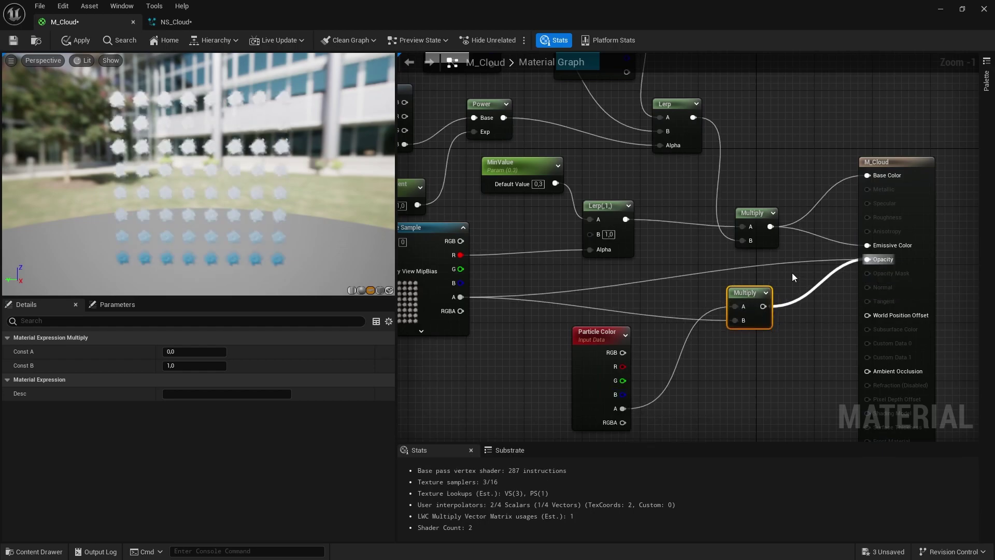
left_click_drag(792, 277, 867, 259)
left_click(14, 40)
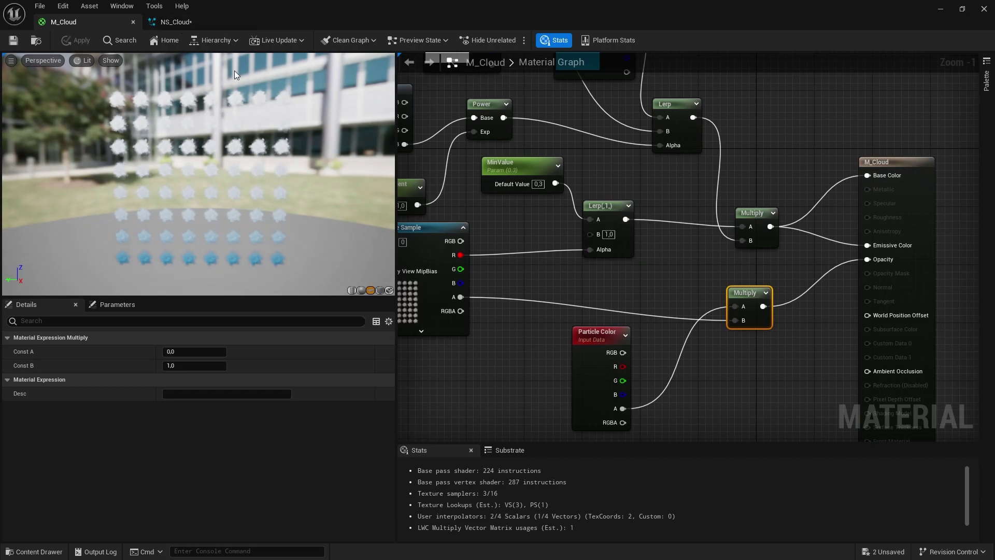
- Return to the level through NS_Cloud and lower the placed cloud to a Z location of about 213.5
left_click(176, 22)
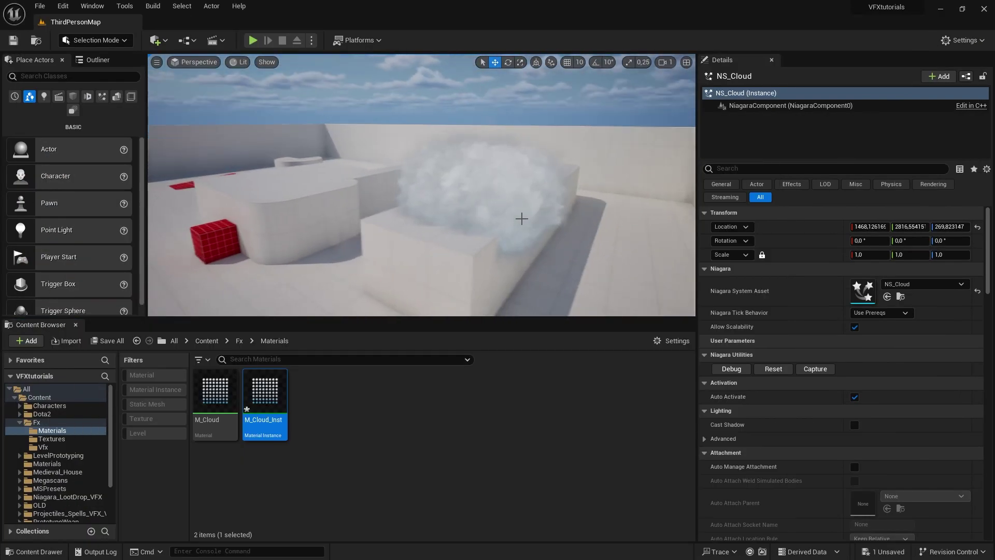
left_click(522, 218)
left_click_drag(485, 134, 485, 180)
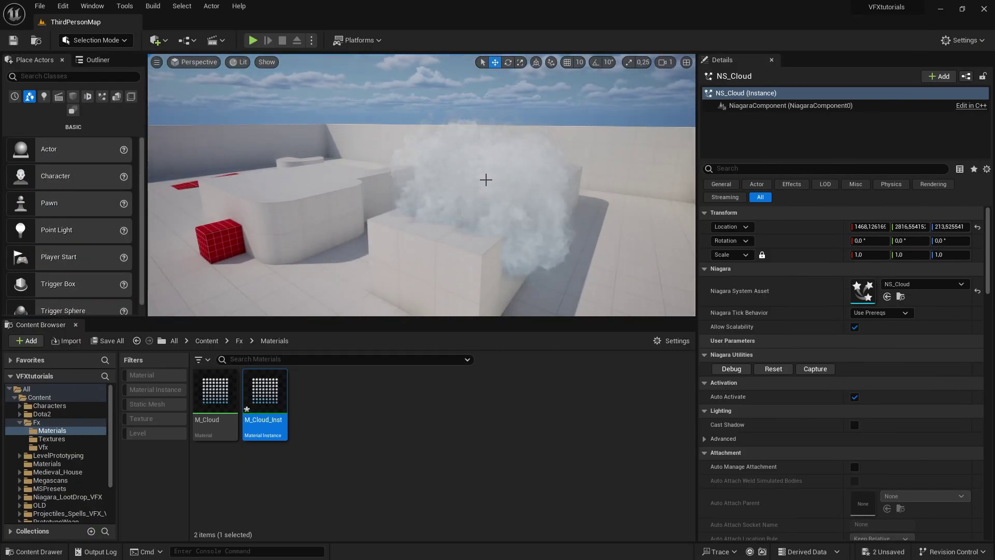
- Open the M_Cloud material and insert a Depth Fade node between the alpha Multiply and the Opacity input
right_click_drag(486, 180, 477, 200)
key("w")
scroll(486, 180, "down", 3)
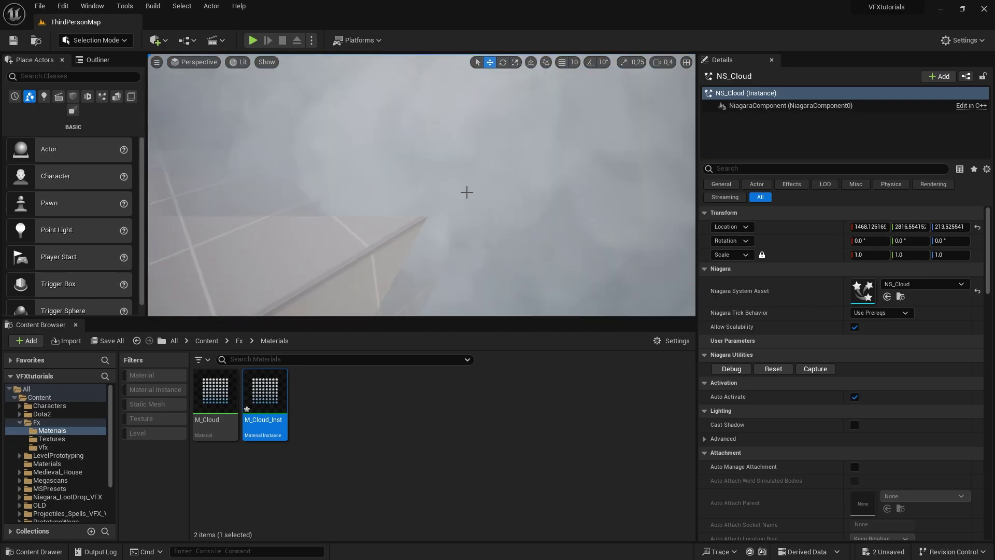
double_click(215, 394)
right_click_drag(781, 273, 661, 249)
left_click_drag(798, 206, 963, 207)
right_click_drag(758, 250, 707, 247)
left_click_drag(591, 282, 660, 256)
type("depth")
key("Return")
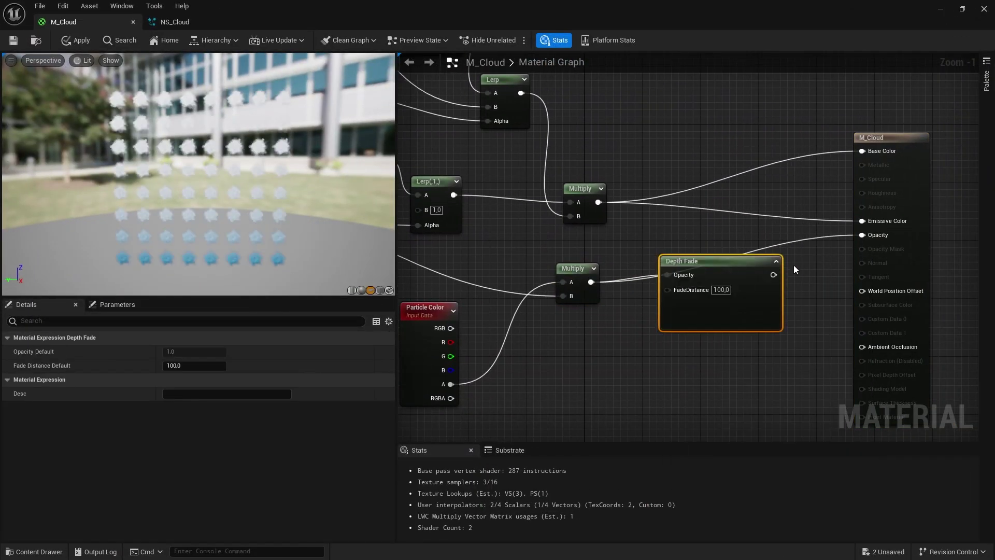
left_click_drag(773, 275, 862, 235)
- Add a scalar parameter named DepthFade with default value 33, connect it to the Depth Fade node's FadeDistance, and save the material
left_click(578, 340)
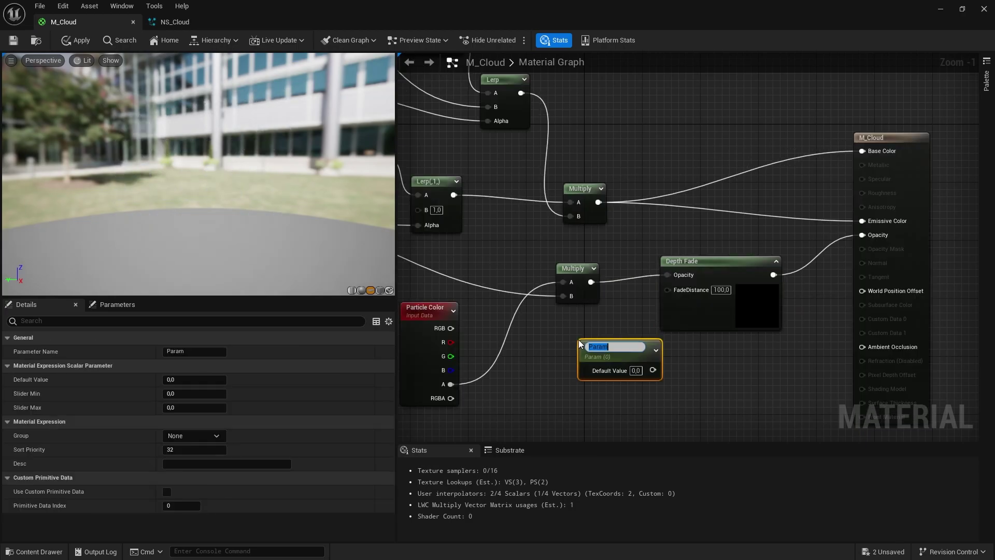
type("DepthFade")
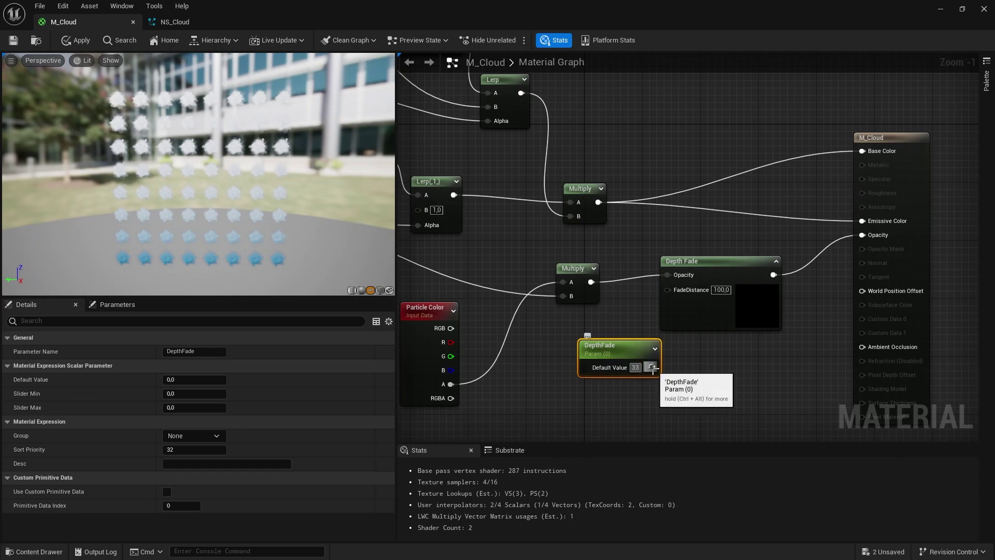
type("33")
left_click_drag(652, 368, 667, 290)
key("ctrl+s")
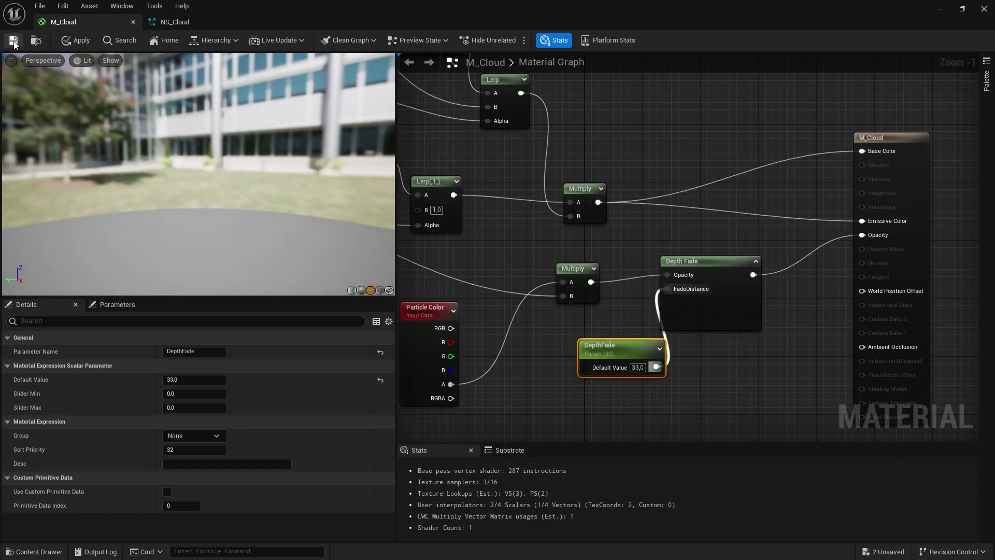
- Open M_Cloud_Inst in a smaller window over the level, enable its DepthFade override, and set it to 100
left_click(945, 7)
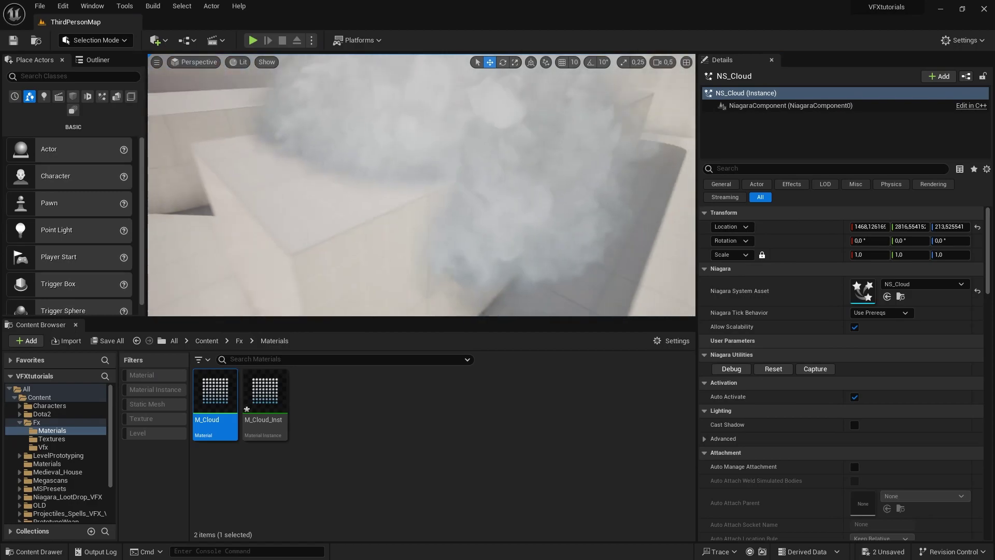
double_click(265, 394)
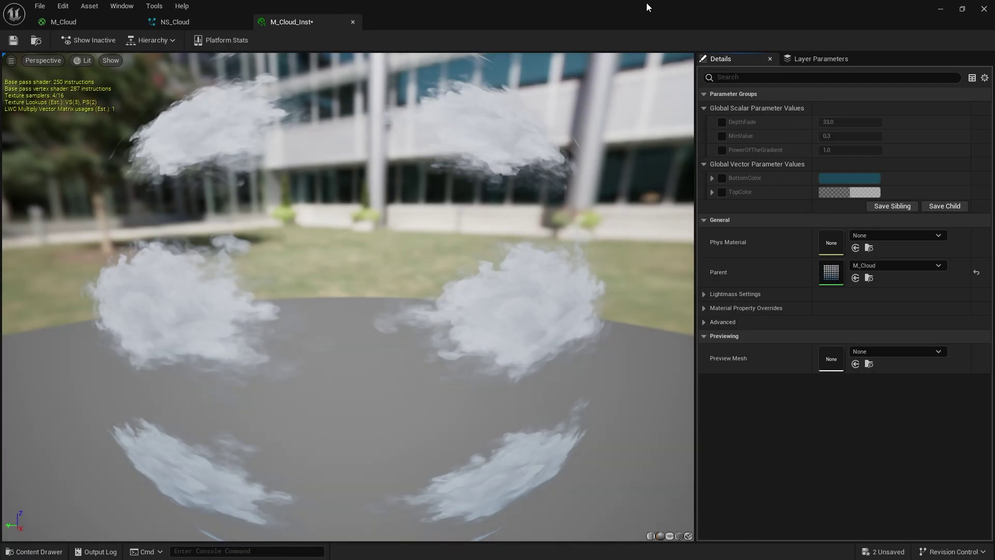
left_click_drag(646, 2, 535, 308)
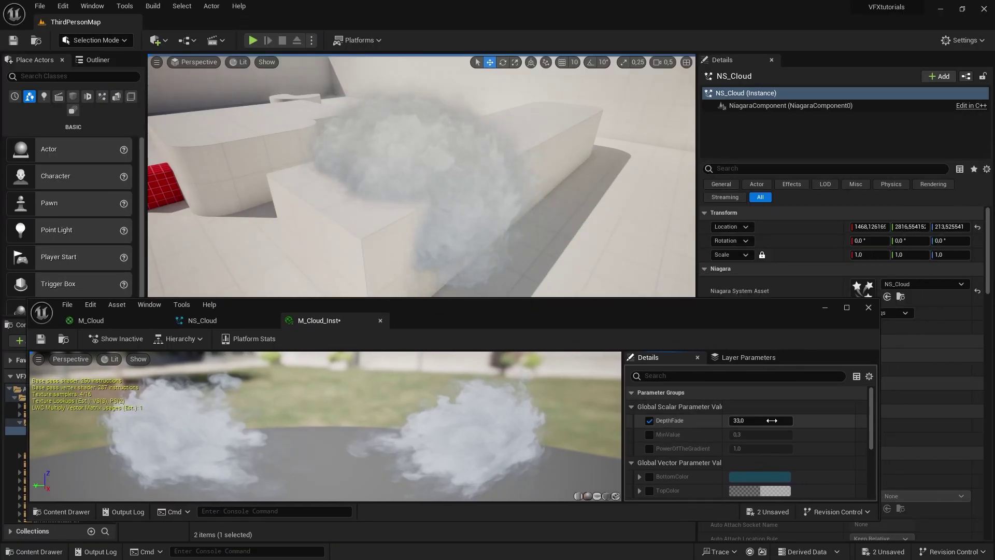
right_click_drag(470, 189, 523, 188)
- Raise the placed NS_Cloud actor in the level to a Z location of about 349.4
key("g")
left_click_drag(381, 141, 377, 68)
key("g")
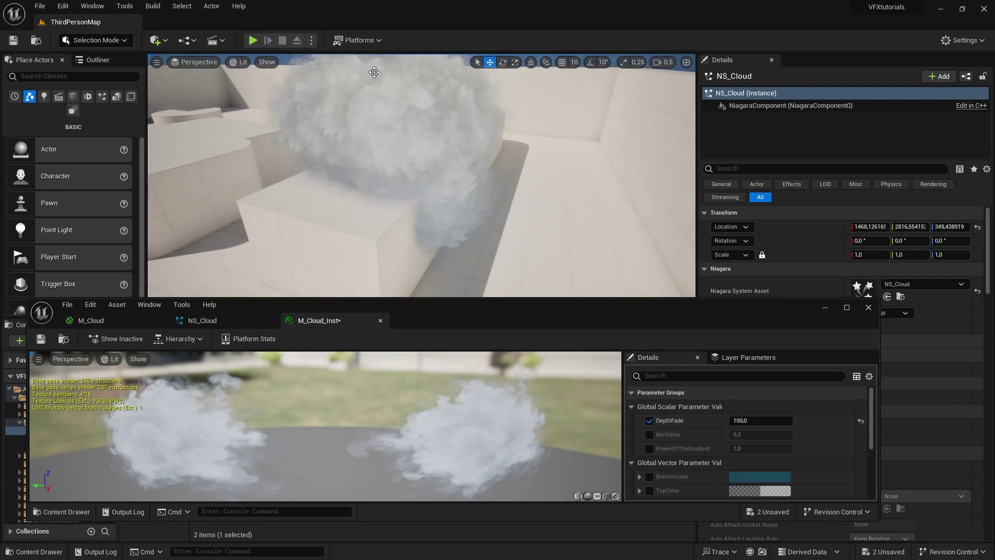
right_click_drag(546, 190, 546, 150)
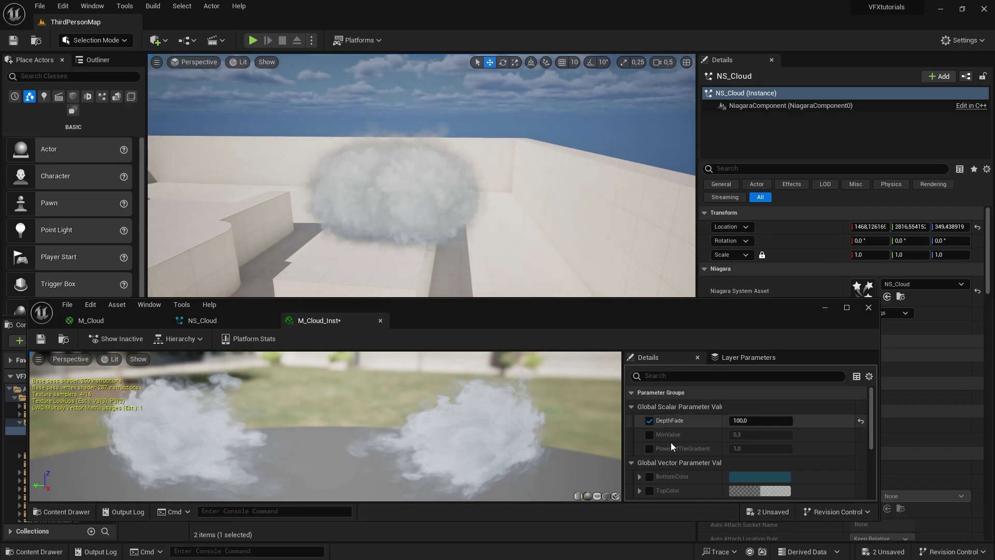
- Enable the MinValue override in M_Cloud_Inst, try 1.0 and 0.5, and settle on 0.4
left_click(649, 434)
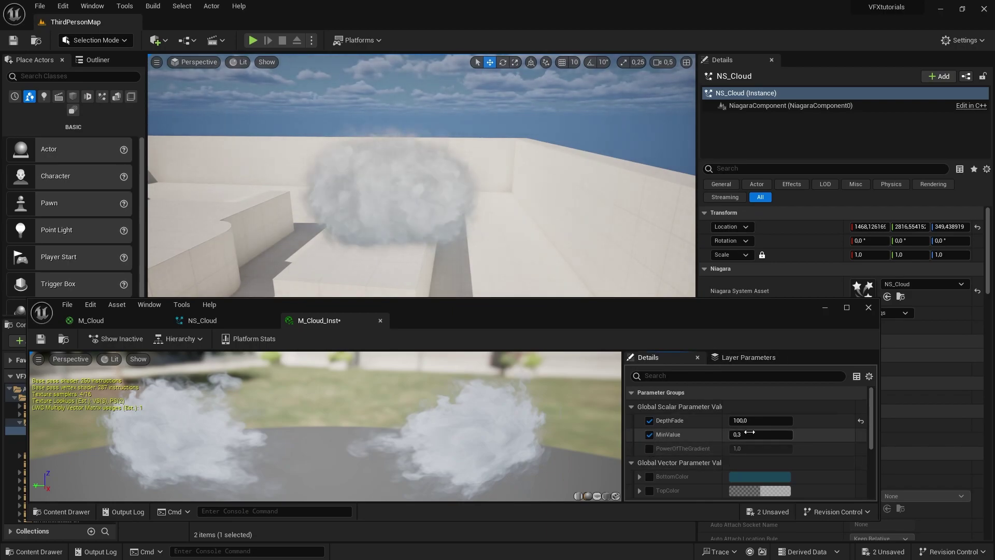
key("Return")
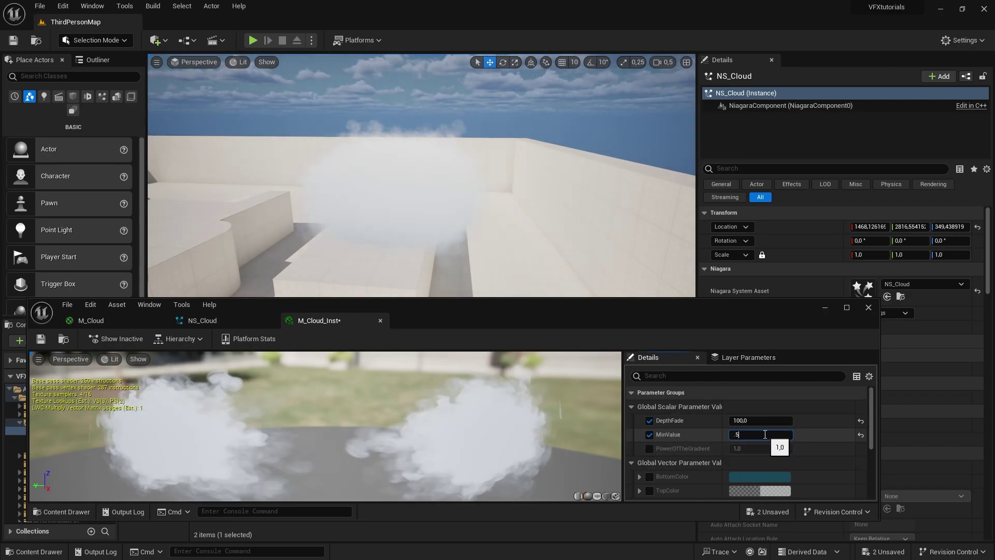
type(".5")
key("Return")
mouse_move(567, 273)
right_mouse_down()
mouse_move(596, 282)
mouse_move(575, 290)
mouse_move(566, 273)
right_mouse_up()
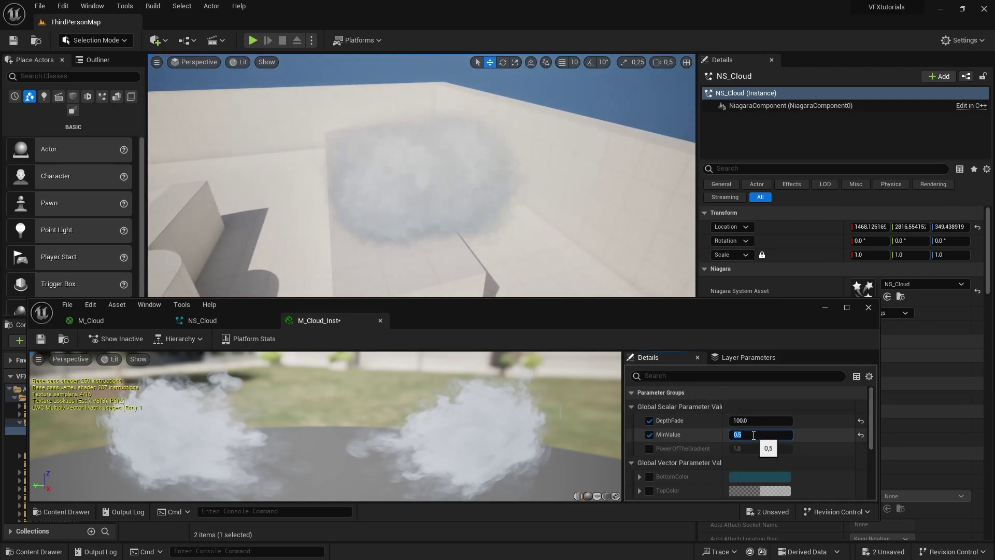
mouse_move(562, 200)
right_mouse_down()
mouse_move(518, 176)
mouse_move(550, 171)
mouse_move(562, 184)
right_mouse_up()
- In NS_Cloud's Scale Color module, make the alpha curve start at 0 and peak at 1.0 at time 0.5, and save the system
left_click(195, 321)
double_click(573, 315)
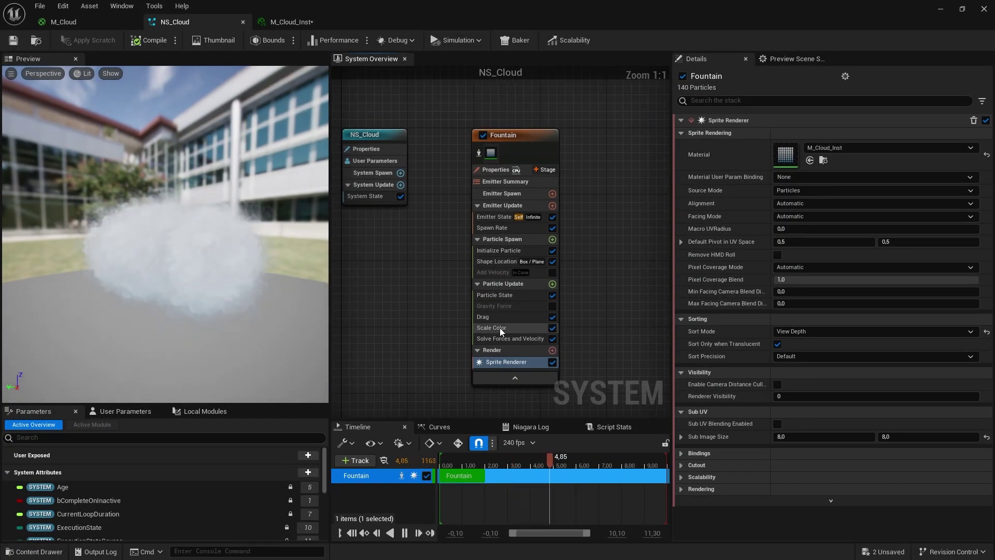
left_click(499, 328)
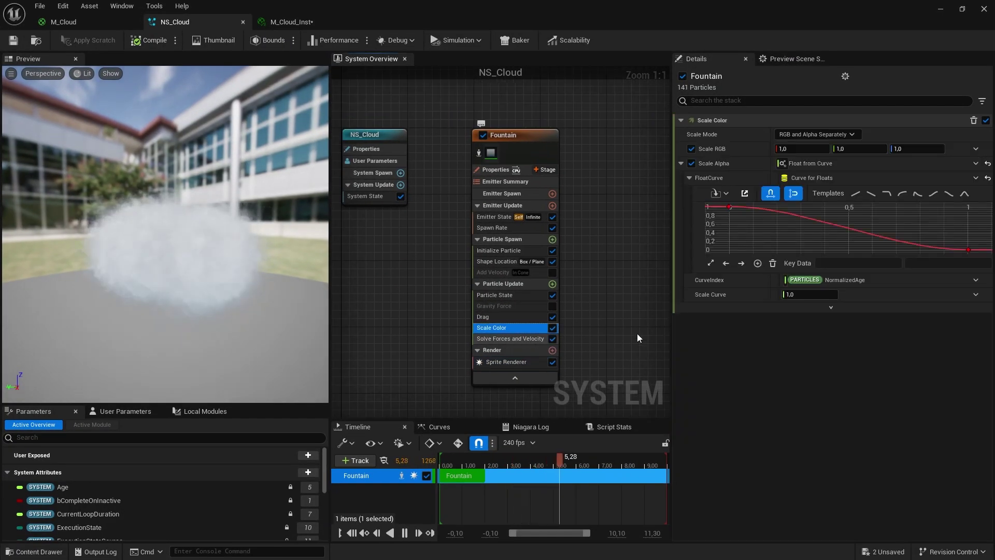
right_click(821, 223)
left_click(860, 245)
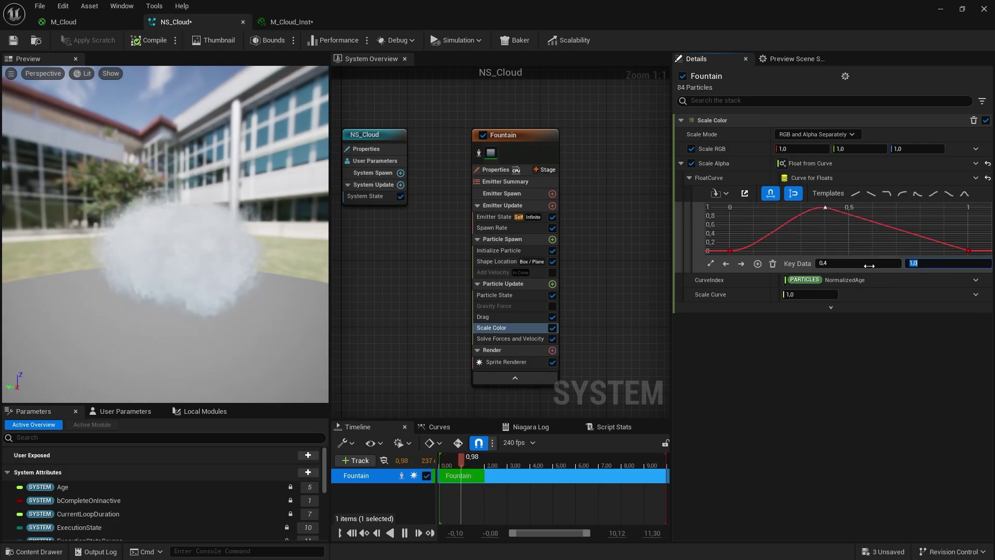
type("0,5")
key("Return")
scroll(803, 223, "down", 5)
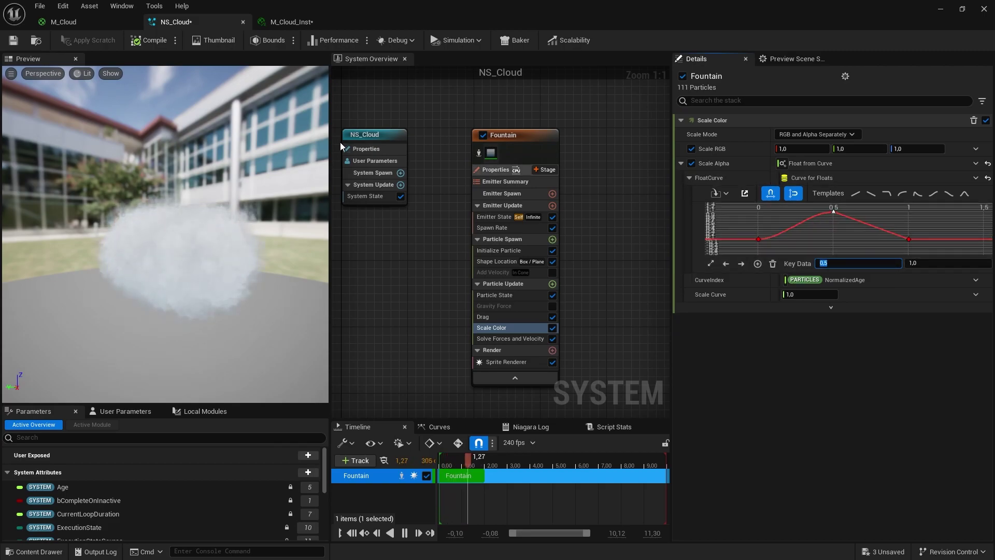
left_click(14, 41)
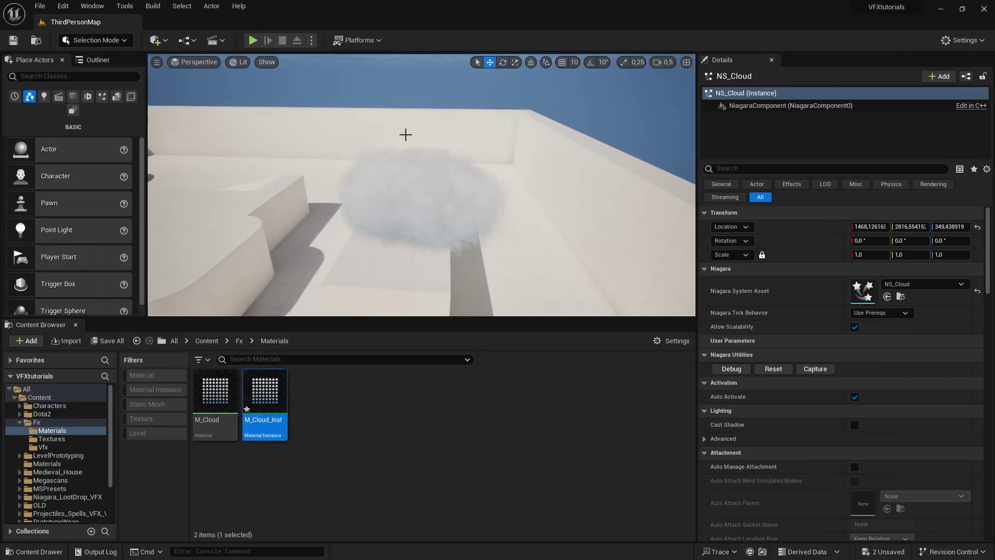
- Inspect the cloud from several angles in the full-screen level viewport
right_click_drag(404, 134, 406, 136)
key("F11")
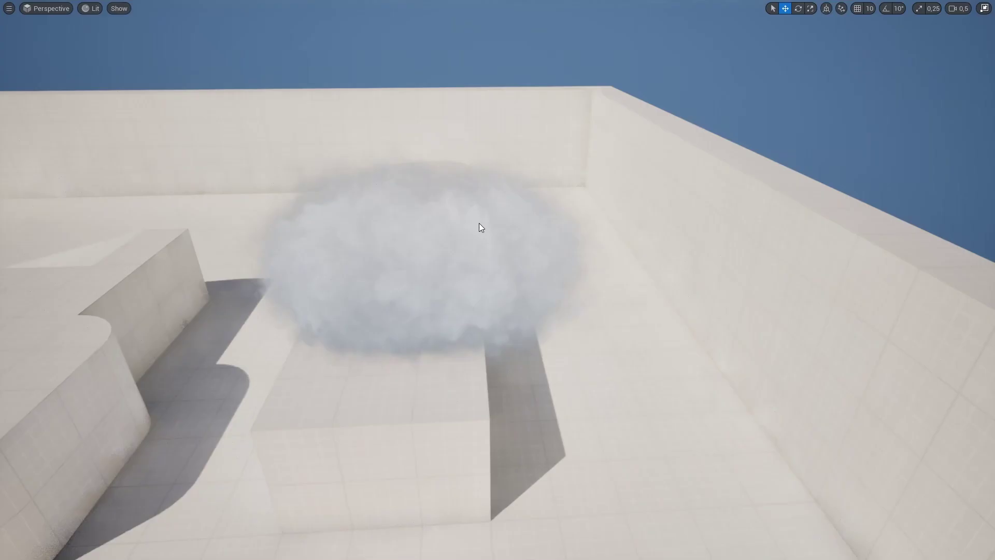
right_click_drag(484, 202, 445, 135)
key("q")
scroll(485, 202, "up", 1)
right_click_drag(499, 187, 499, 187)
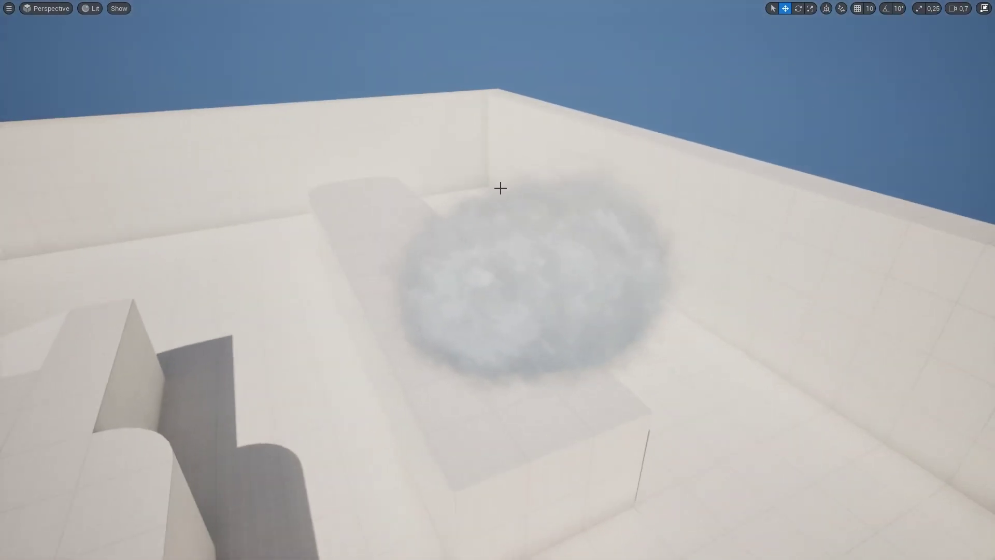
key("F11")
right_click_drag(545, 223, 564, 216)
- Reopen M_Cloud_Inst over the level, enable the BottomColor and TopColor overrides, and brighten TopColor to a value of 3
double_click(264, 405)
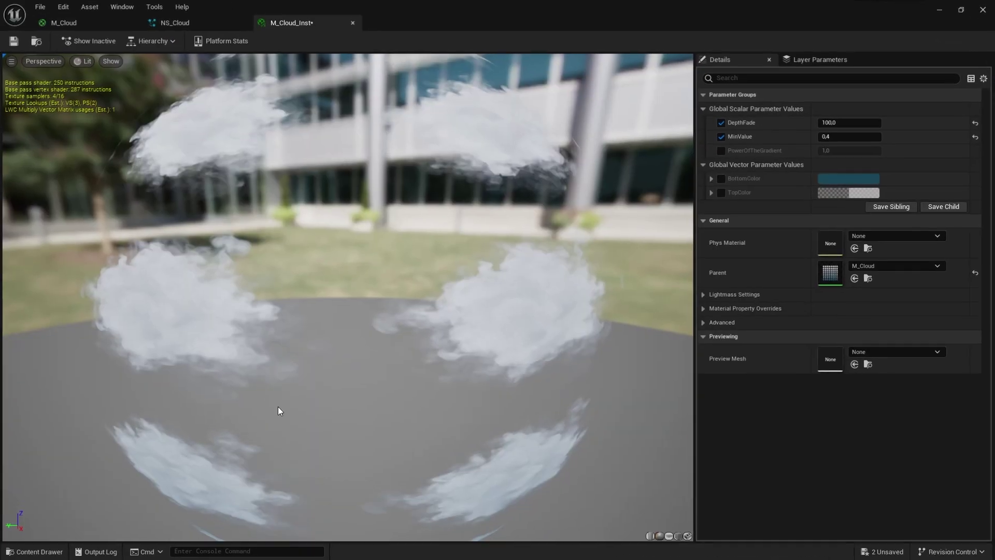
double_click(597, 23)
left_click_drag(596, 24, 508, 288)
scroll(696, 417, "down", 2)
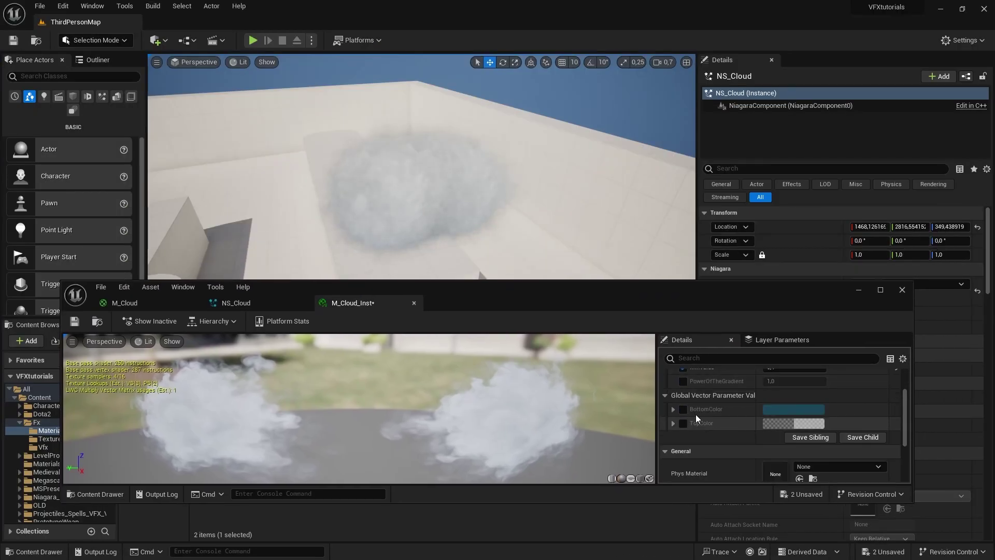
left_click(682, 423)
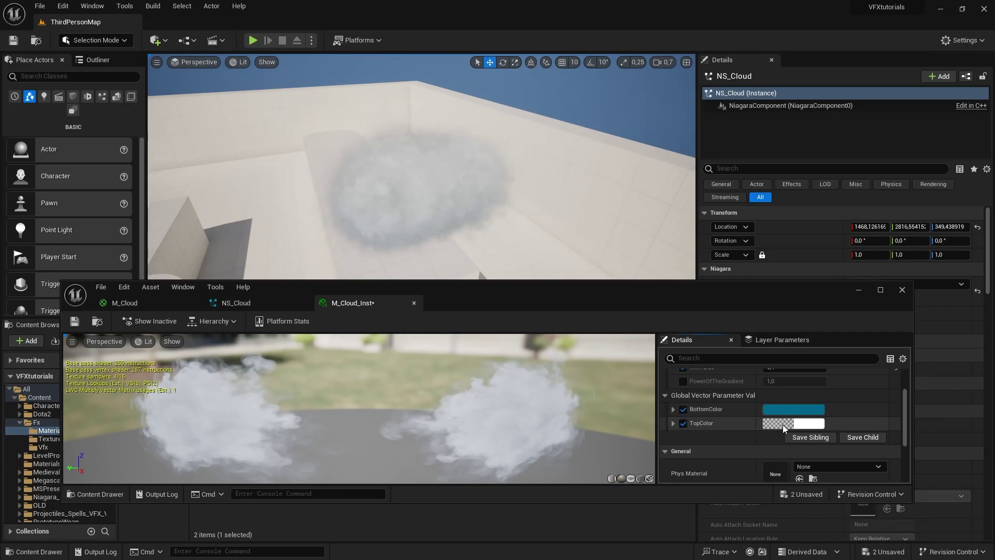
left_click(783, 424)
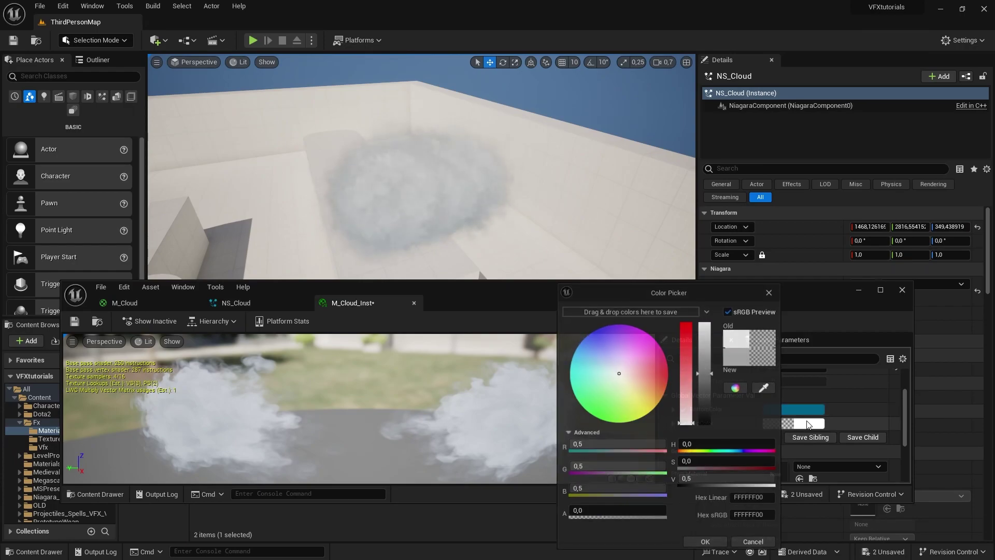
type("3")
left_click(727, 542)
- Enable the PowerOfTheGradient override in M_Cloud_Inst and raise it to about 6.3
scroll(745, 427, "up", 2)
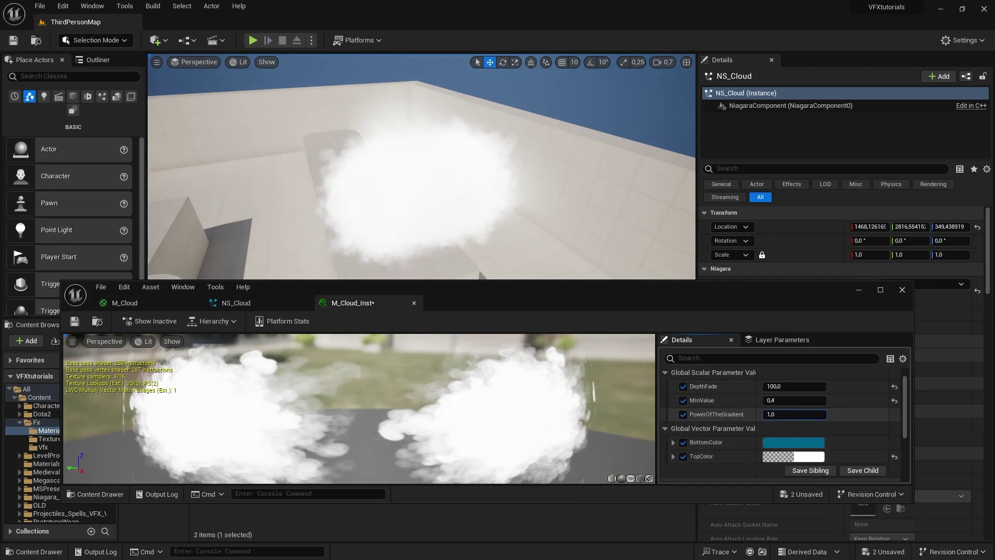
left_click_drag(794, 414, 866, 414)
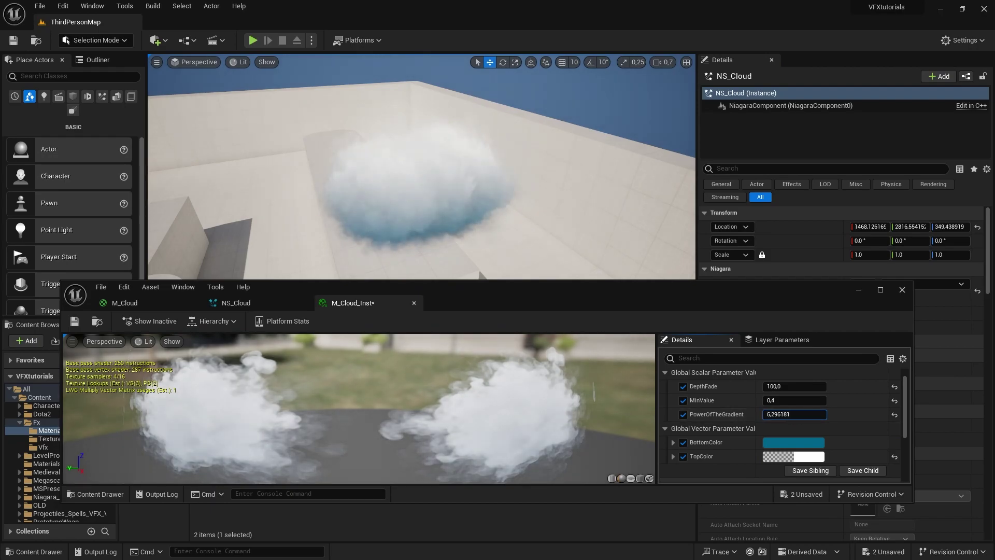
left_click_drag(795, 414, 801, 414)
- Darken the BottomColor of M_Cloud_Inst to a deep blue with a value of about 0.1
right_click_drag(537, 252, 537, 177)
left_click(792, 442)
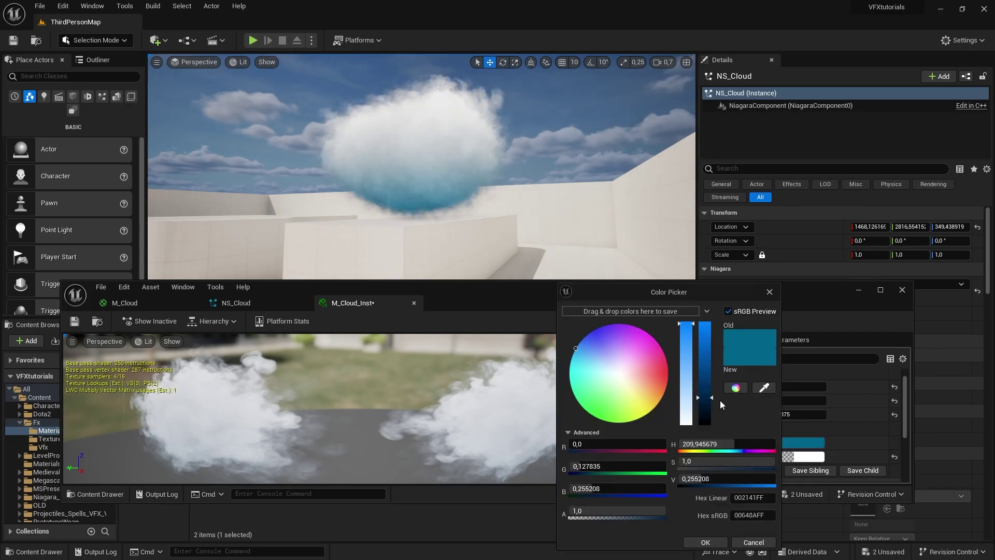
left_click(704, 411)
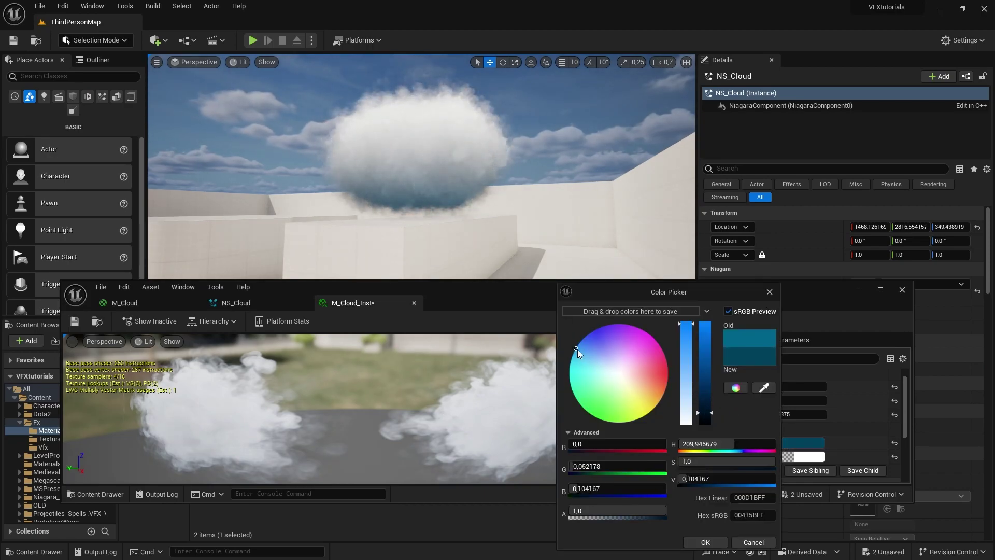
left_click(706, 542)
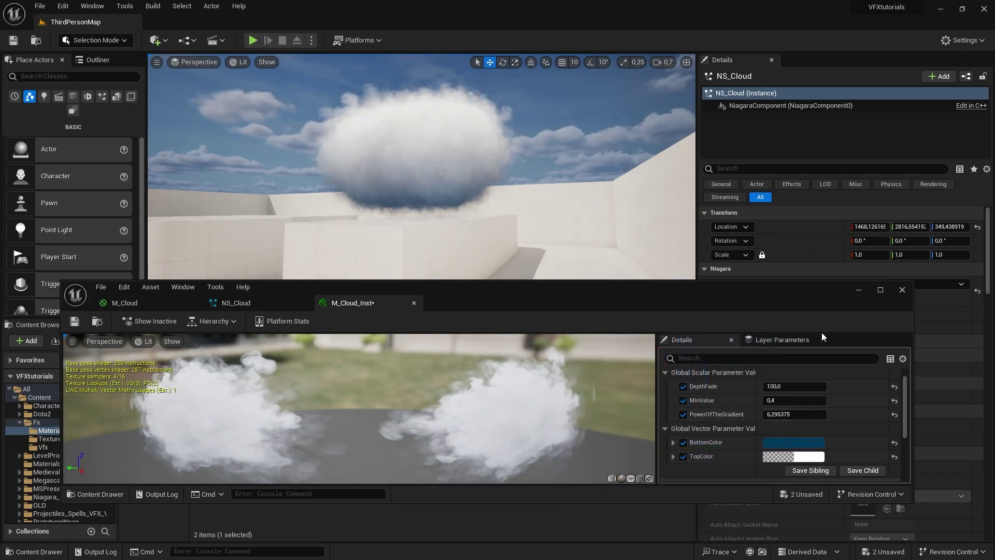
- Examine the recoloured cloud's gradient up close, from above and from below in the full-screen viewport
left_click(862, 290)
mouse_move(422, 184)
right_mouse_down()
mouse_move(403, 172)
mouse_move(421, 185)
right_mouse_up()
key("F11")
right_click_drag(497, 280, 580, 362)
scroll(497, 279, "up", 2)
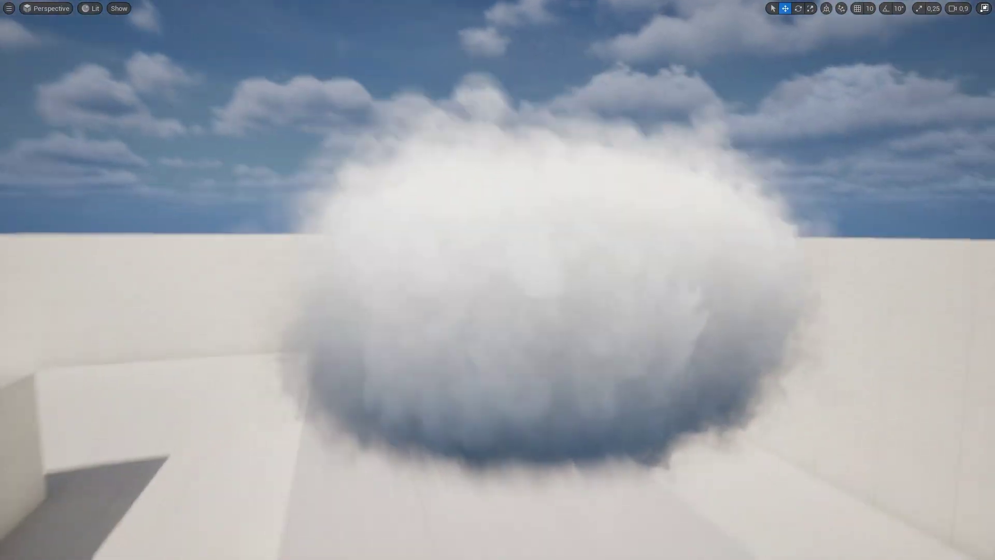
right_click_drag(844, 404, 850, 446)
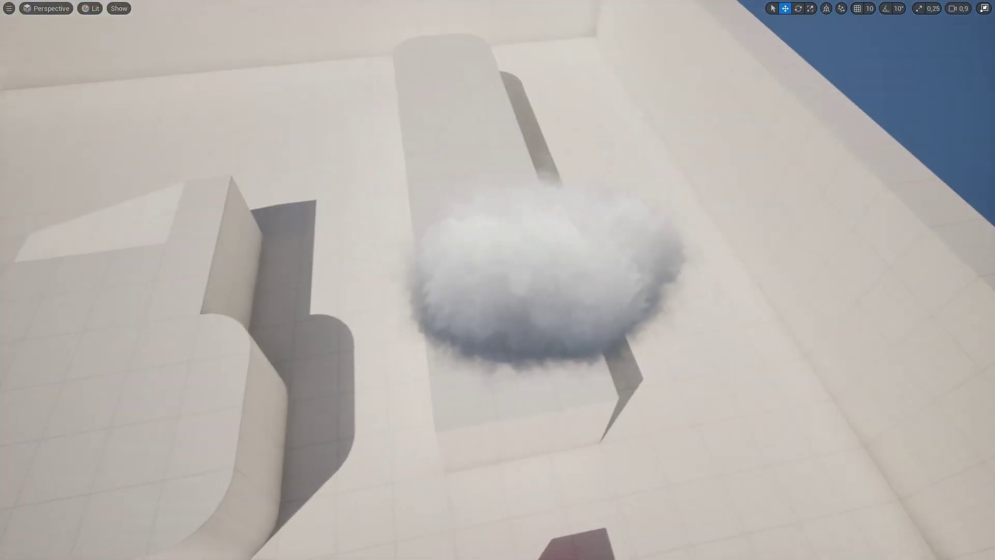
right_click_drag(541, 331, 560, 193)
key("F11")
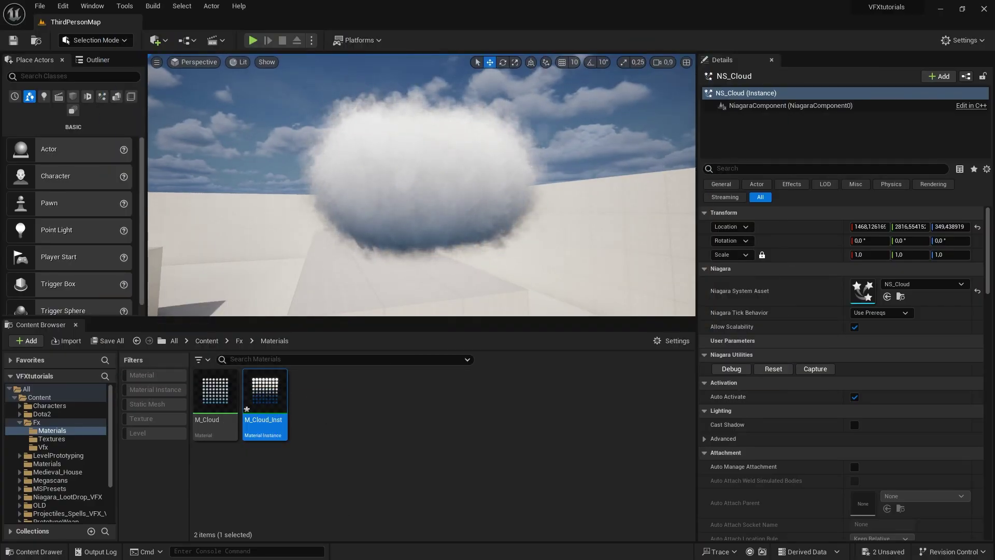
- Open NS_Cloud in a maximized editor window and set the Fountain emitter's Scale Alpha Scale Curve to 0.3
double_click(862, 290)
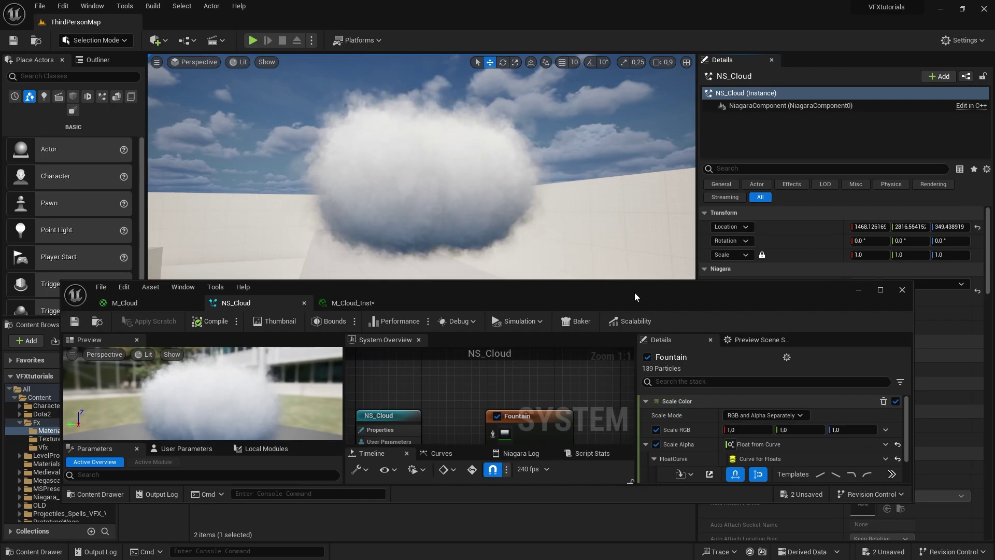
left_click_drag(634, 293, 634, 234)
double_click(632, 211)
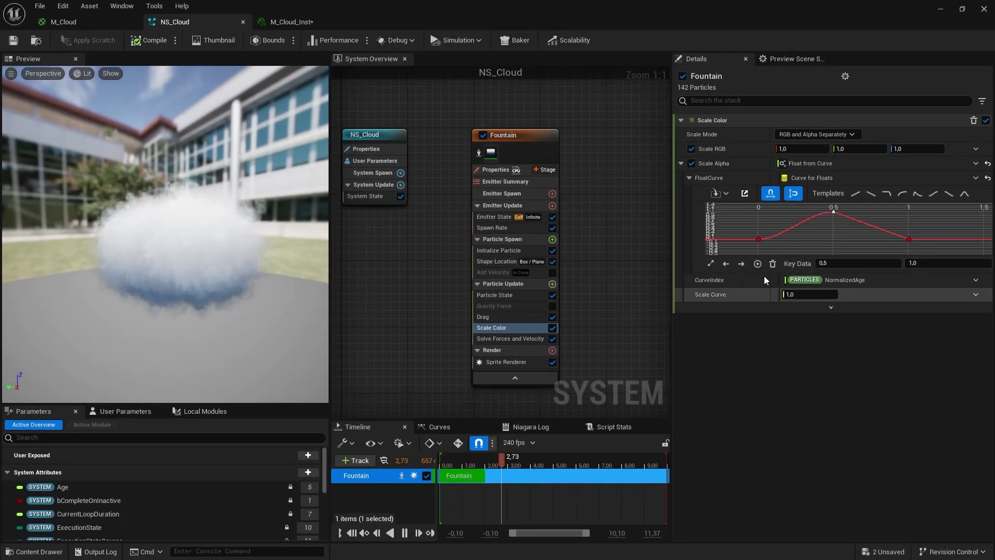
left_click(818, 294)
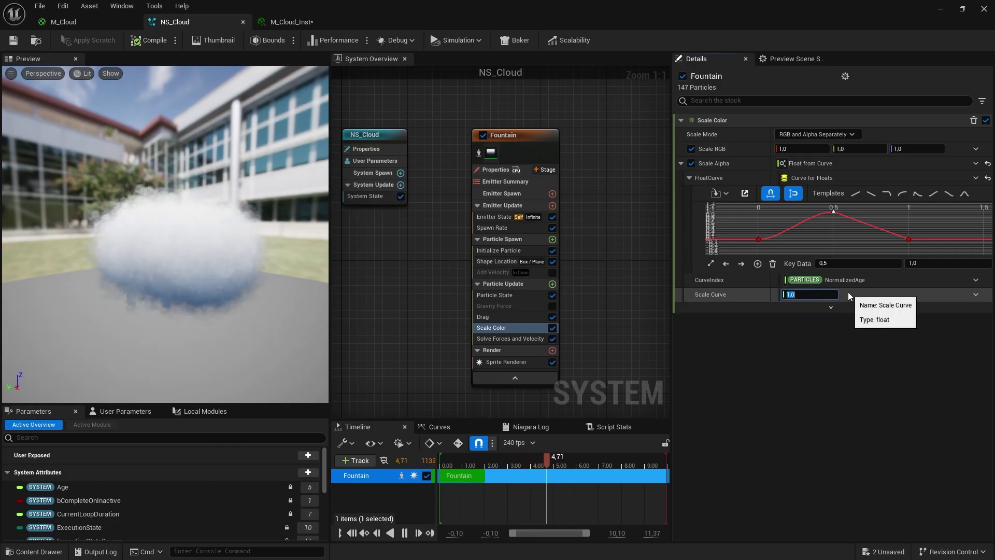
type("0,3")
key("Return")
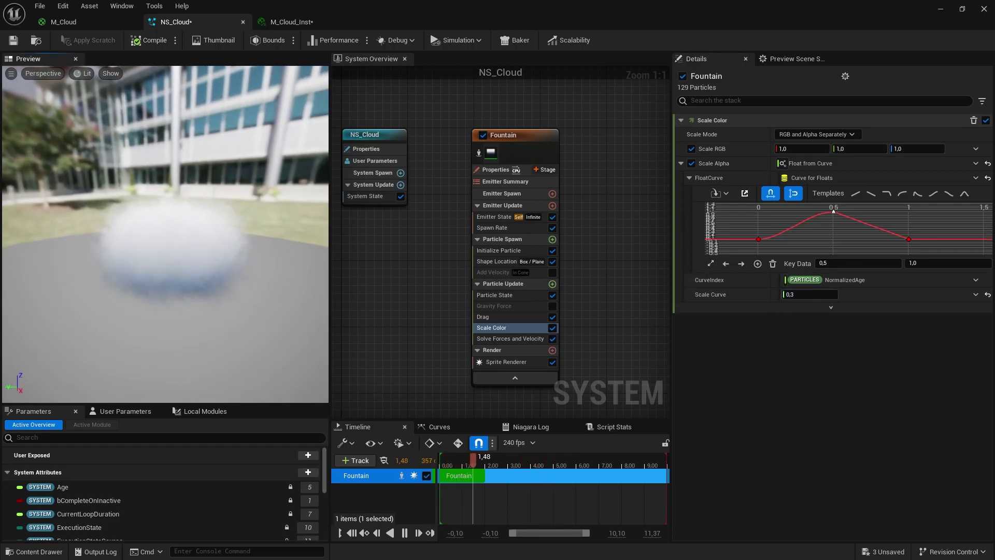
- Raise the Fountain emitter's SpawnRate to 333 and save NS_Cloud
left_click_drag(173, 207, 228, 156)
left_click(492, 228)
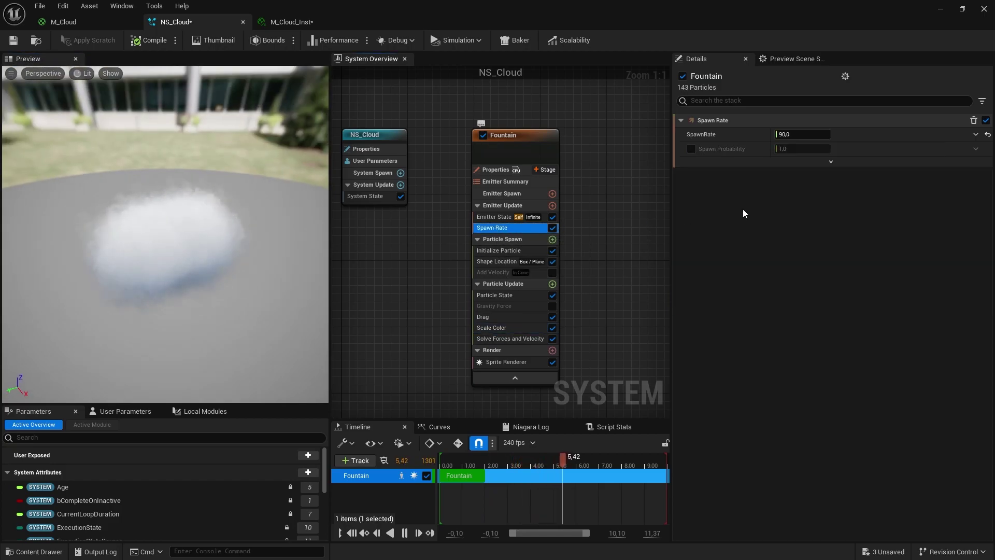
left_click(796, 134)
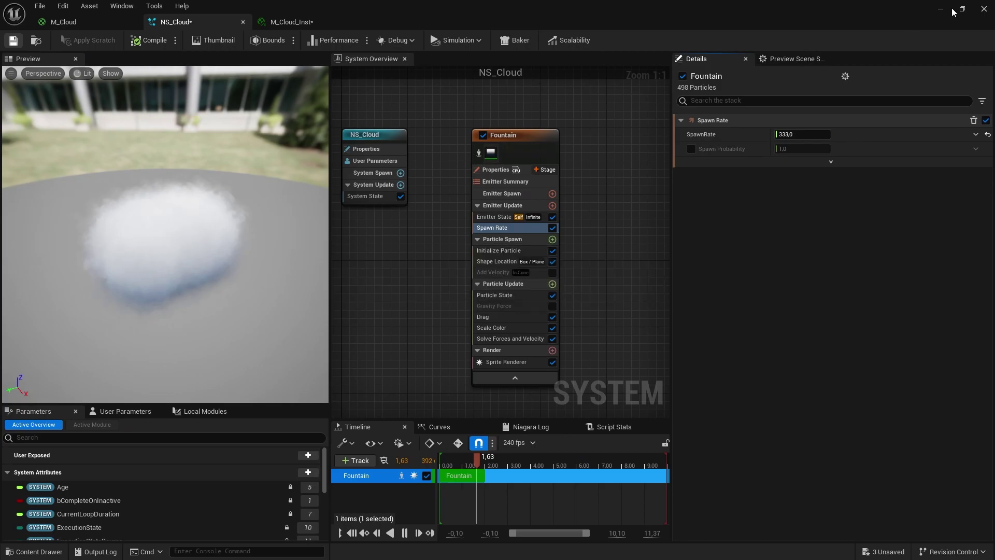
- Set the Uniform Sprite Size Max in Initialize Particle to 111 and save NS_Cloud
left_click(498, 250)
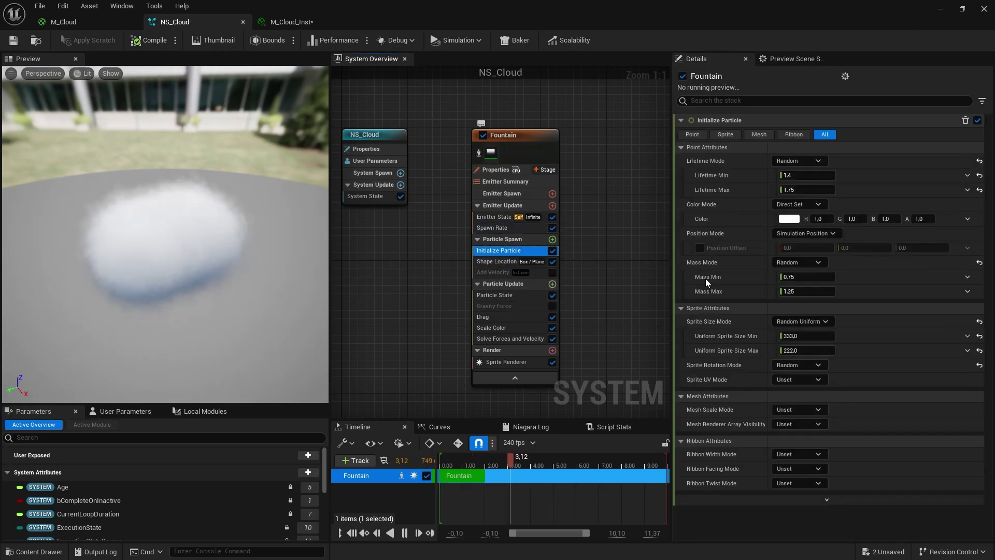
left_click(807, 348)
type("111")
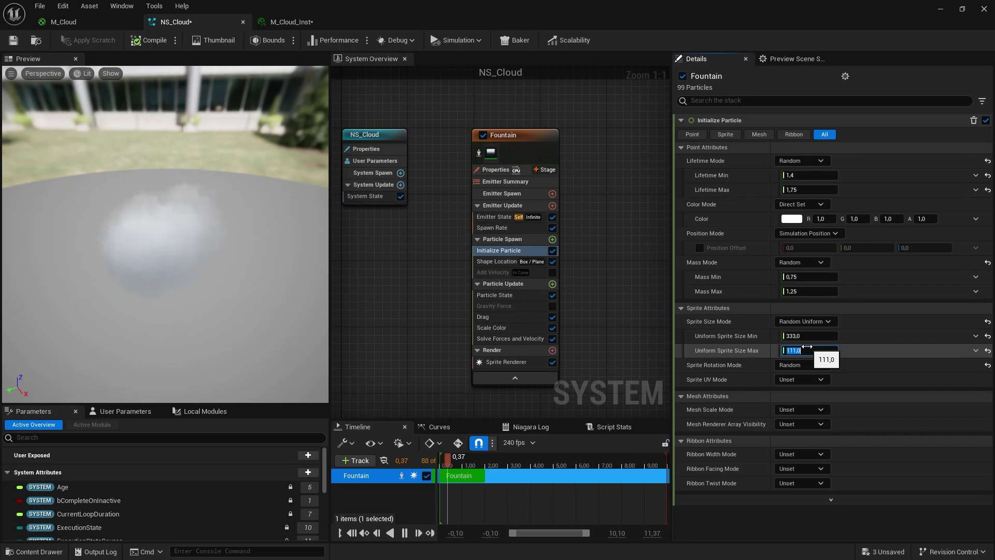
key("Return")
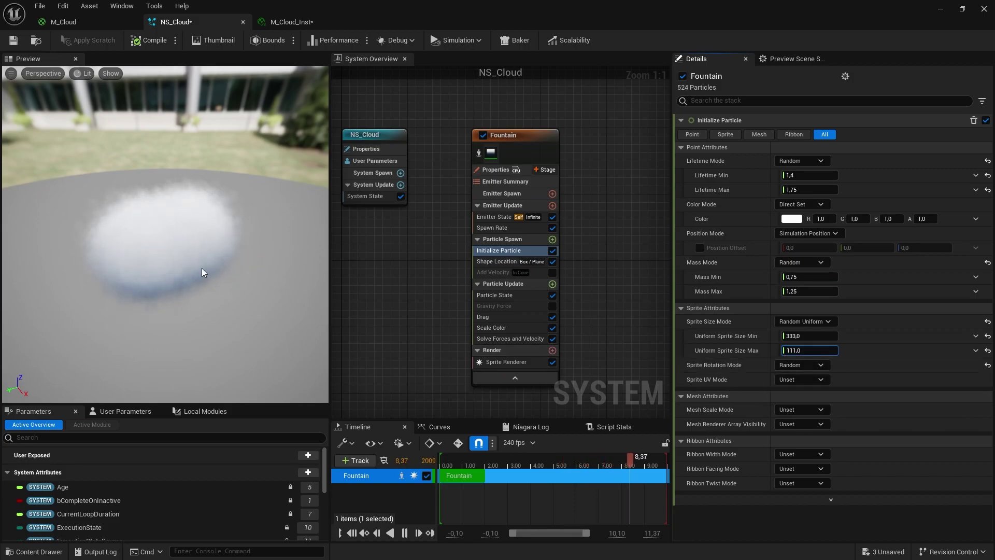
left_click_drag(204, 274, 119, 115)
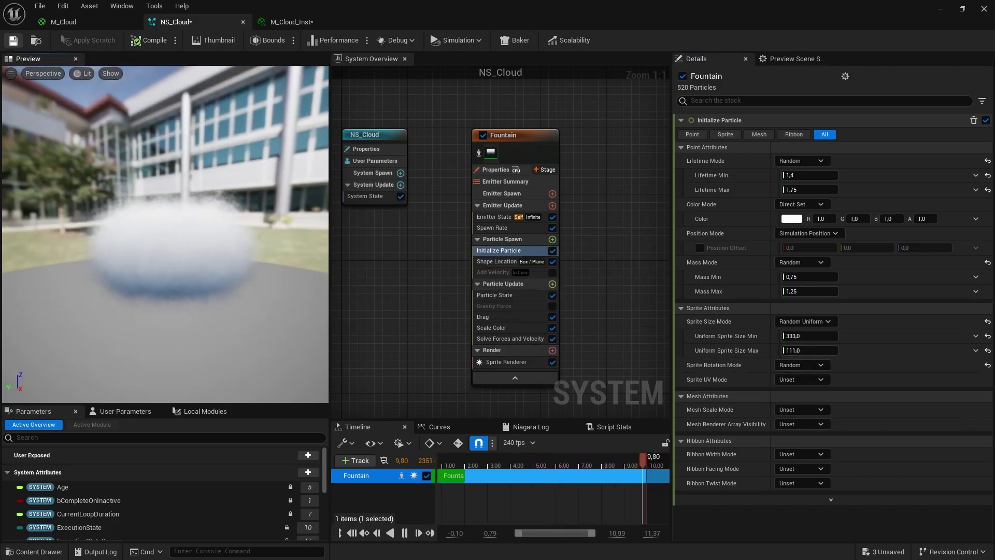
- Return to the level and examine the denser cloud from above and below in the full-screen viewport
left_click(939, 9)
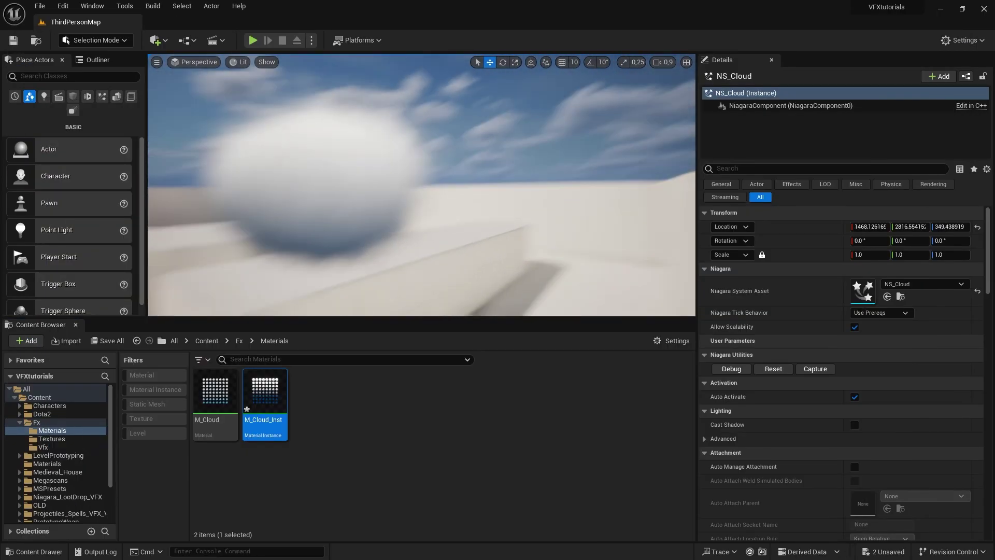
mouse_move(429, 169)
right_mouse_down()
mouse_move(393, 217)
mouse_move(429, 169)
mouse_move(431, 52)
mouse_move(487, 104)
mouse_move(428, 169)
right_mouse_up()
key("F11")
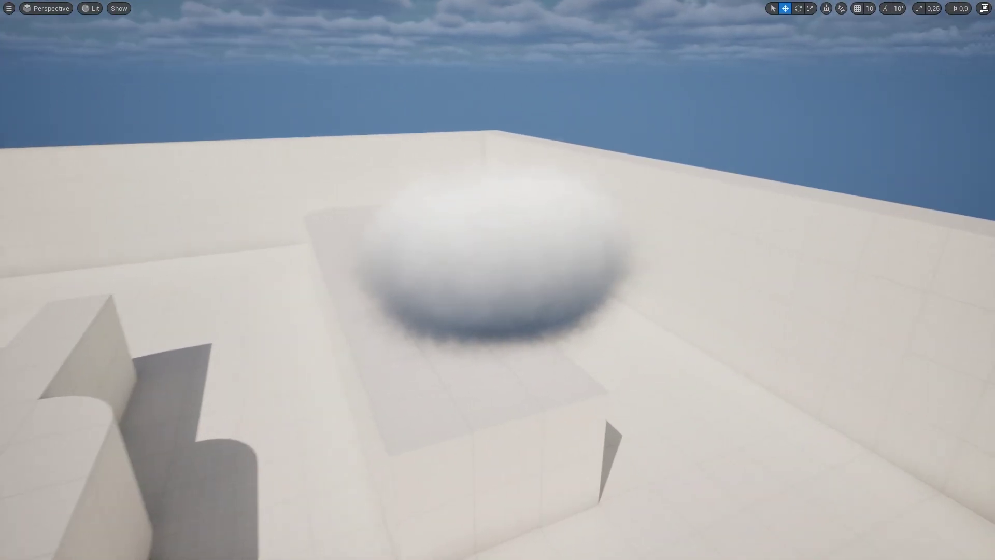
right_click_drag(506, 166, 506, 166)
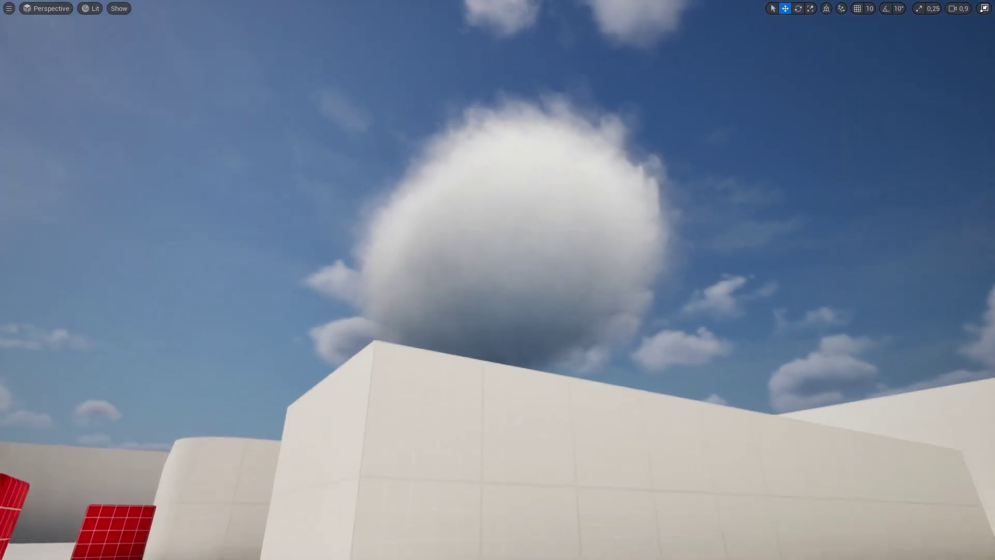
right_click_drag(500, 313, 488, 299)
- Move the NS_Cloud actor horizontally to about X 1396, Y 2668, check it up close, and leave the full-screen view
key("g")
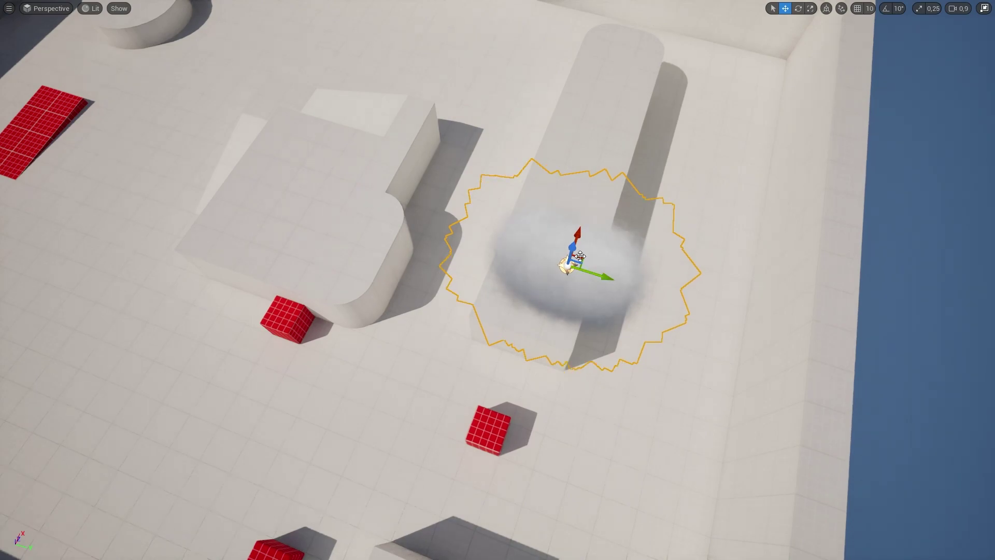
left_click_drag(480, 160, 445, 262)
right_click_drag(446, 262, 446, 261)
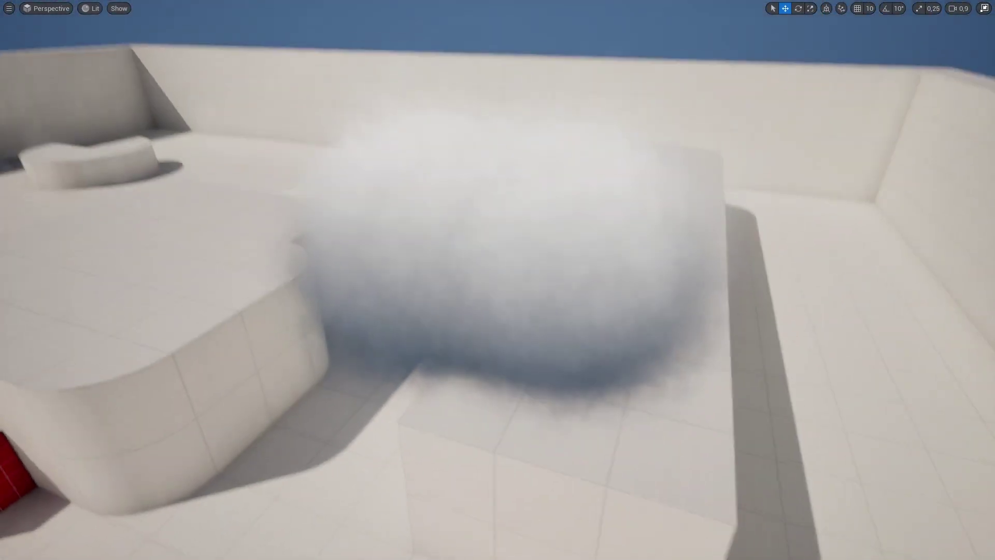
key("F11")
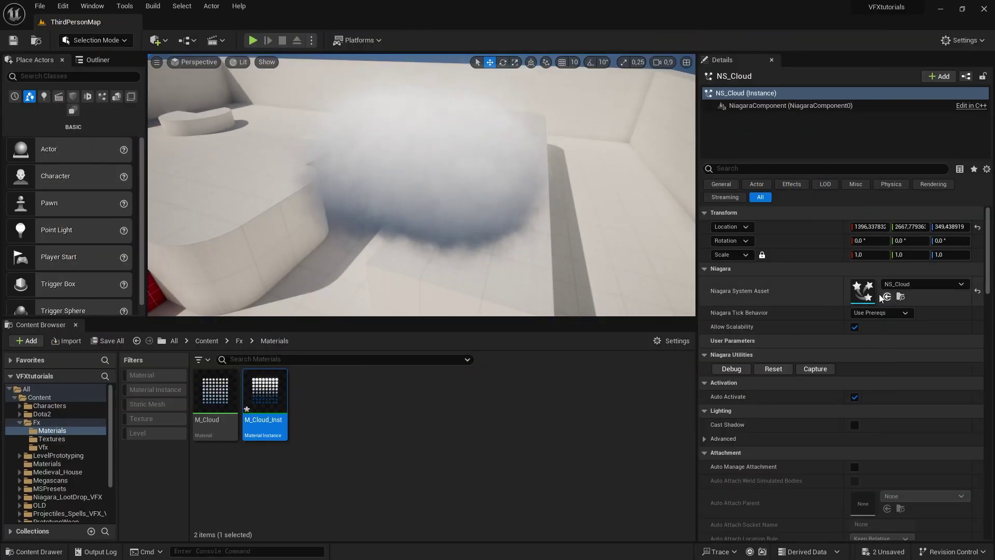
- Reopen NS_Cloud, add a Sub UVAnimation module to Particle Update, and assign Sprite Renderer as its renderer
double_click(864, 290)
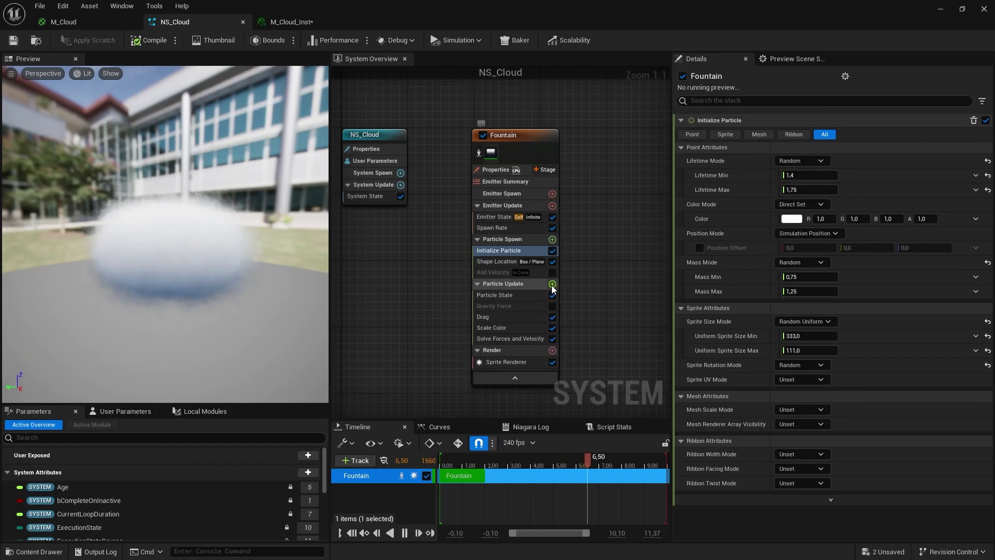
left_click(552, 285)
type("sub")
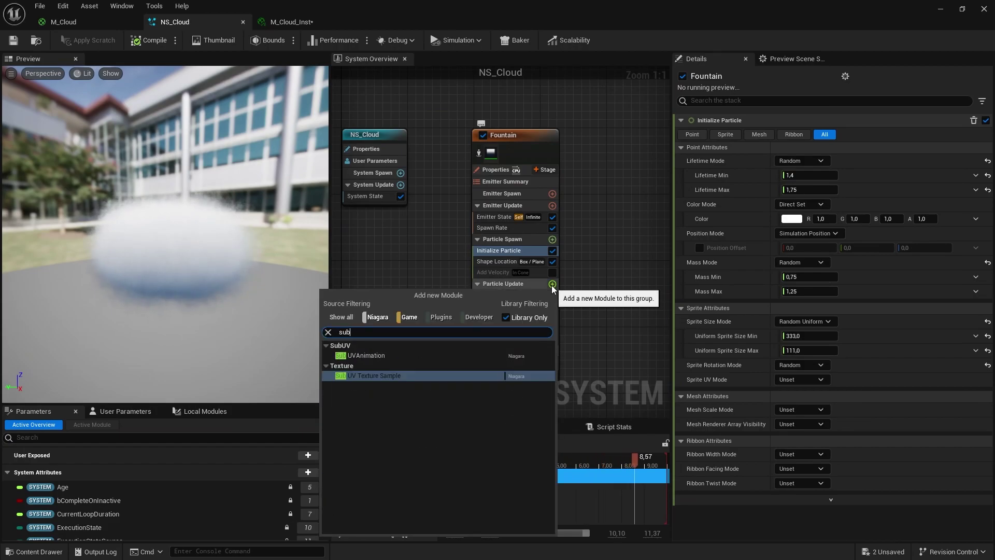
left_click(436, 355)
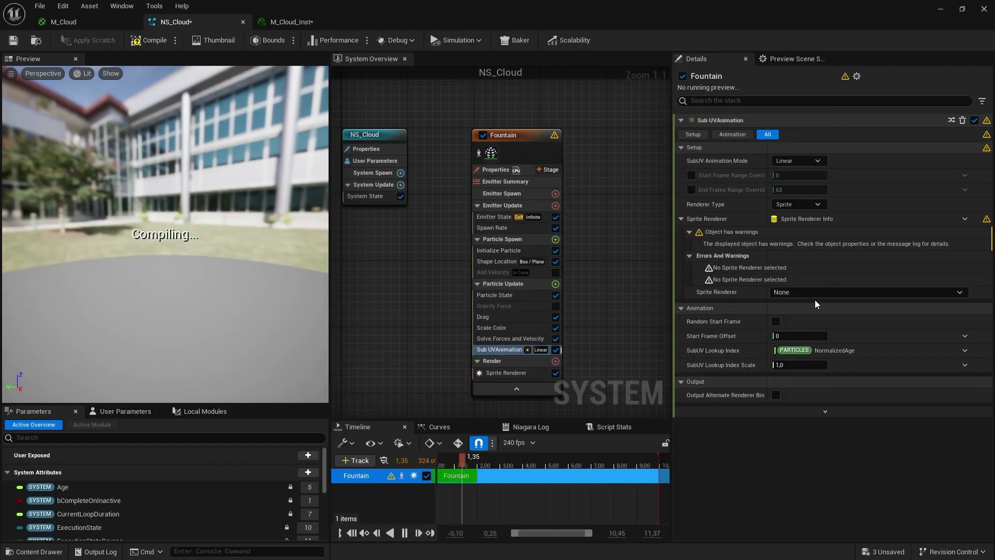
left_click(809, 293)
left_click(807, 304)
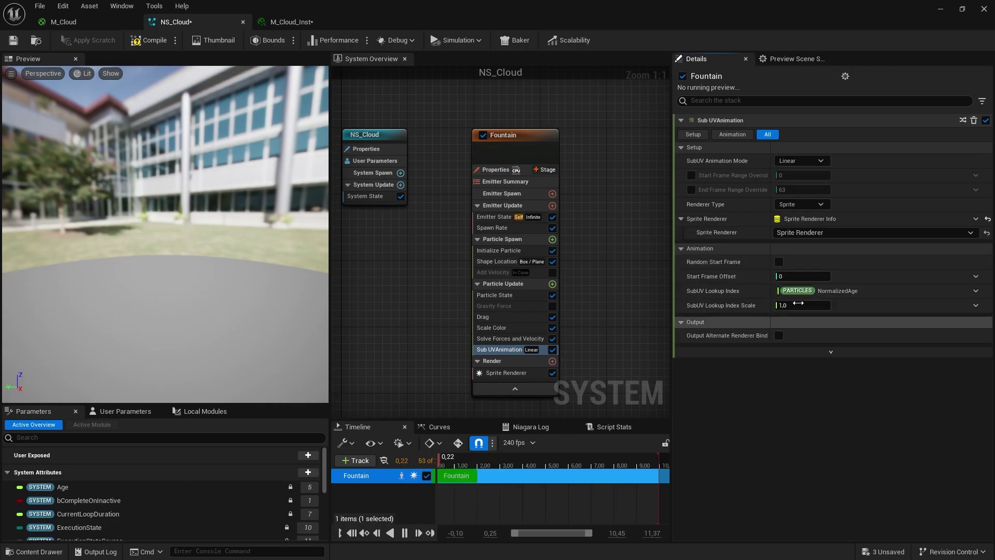
mouse_move(224, 237)
left_mouse_down()
mouse_move(179, 208)
mouse_move(221, 221)
left_mouse_up()
- Set the particles' Lifetime Min to 2 and Lifetime Max to 3, and save NS_Cloud
left_click(514, 252)
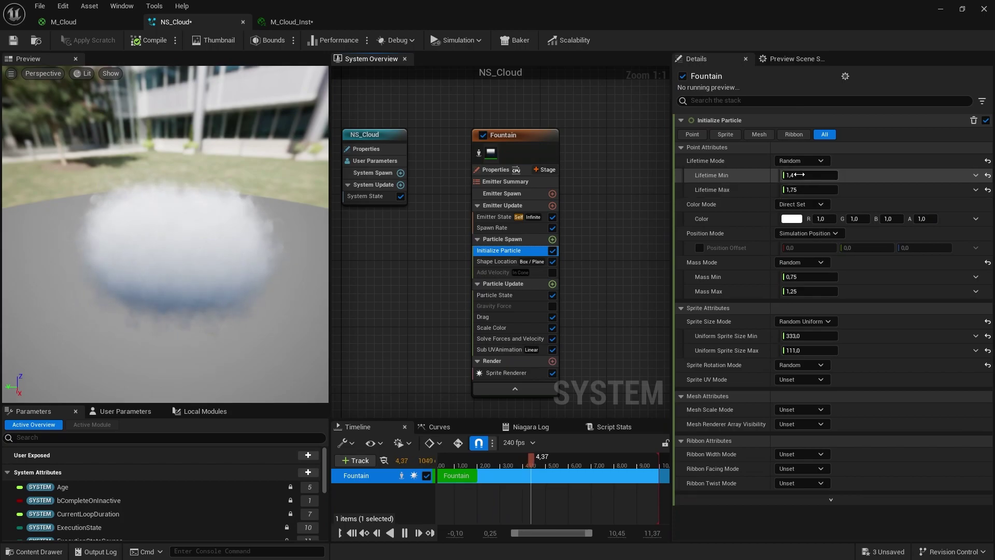
left_click(798, 176)
type("2")
left_click(801, 190)
type("2")
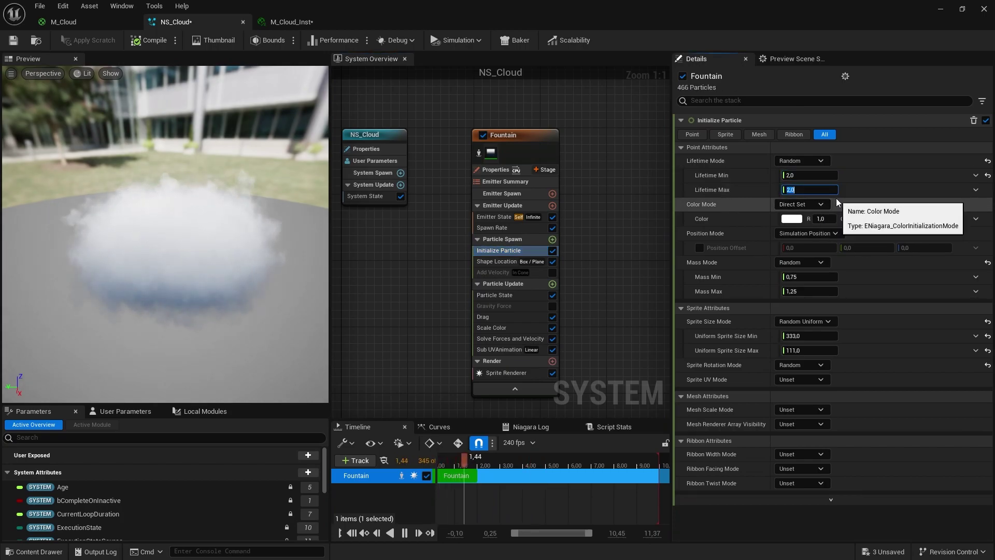
type("3")
key("Return")
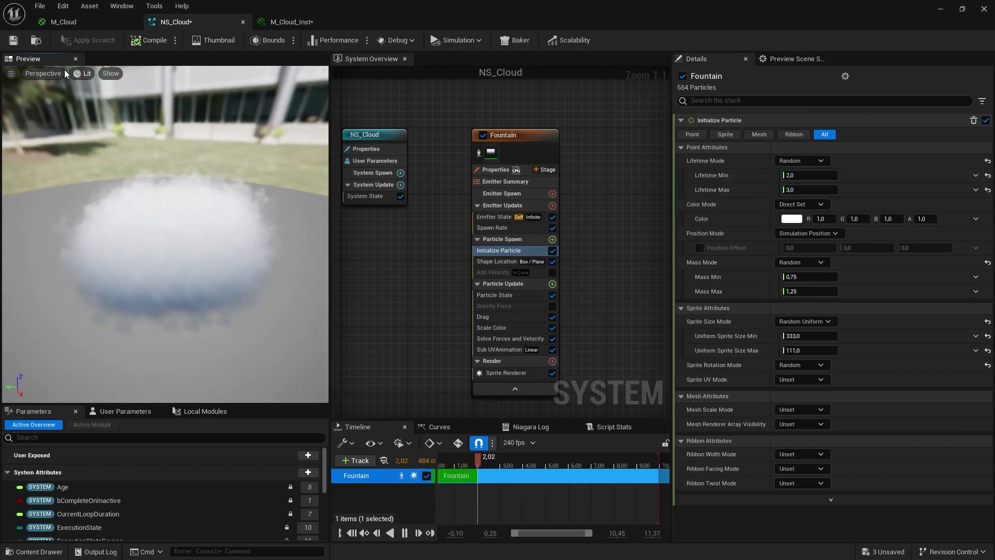
left_click(15, 43)
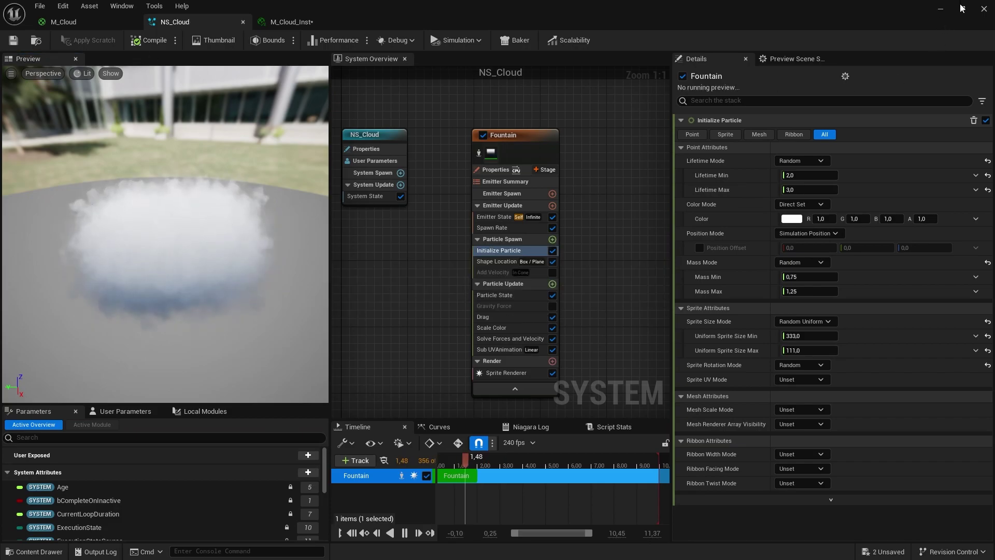
- Return to the level and examine the animated cloud's edges and shading from several angles in the full-screen viewport
left_click(940, 9)
right_click_drag(480, 207, 467, 159)
key("g")
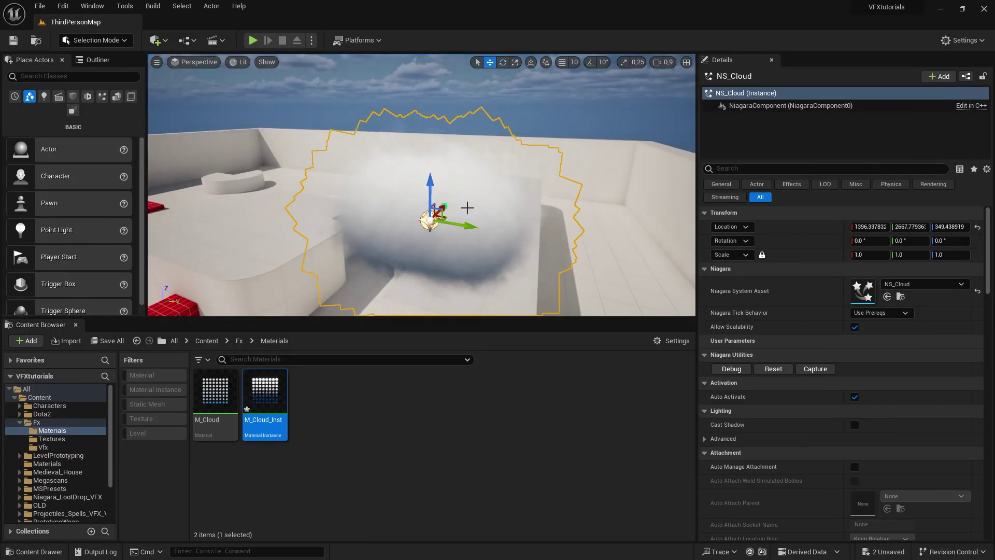
key("F11")
right_click_drag(467, 207, 467, 153)
key("w")
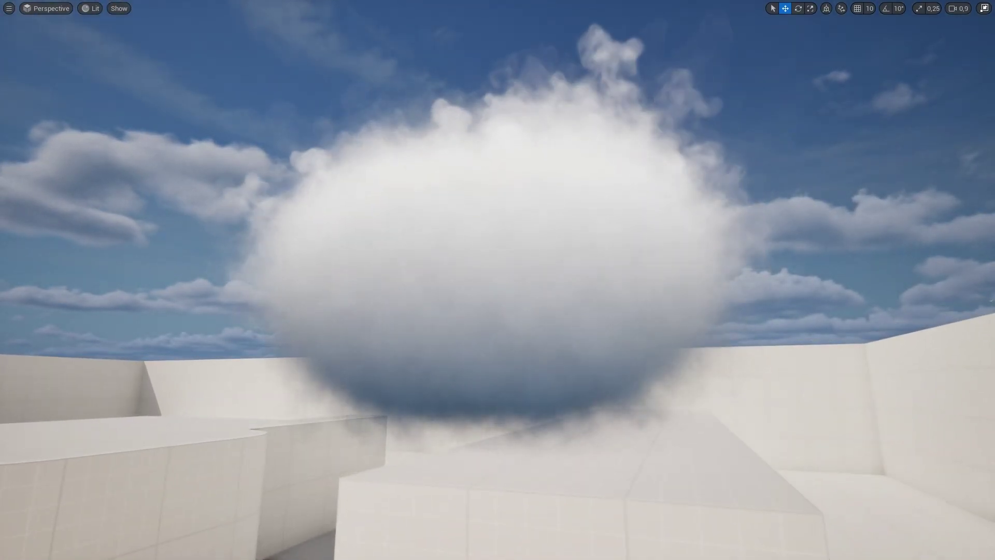
key("a")
right_click_drag(498, 280, 609, 279)
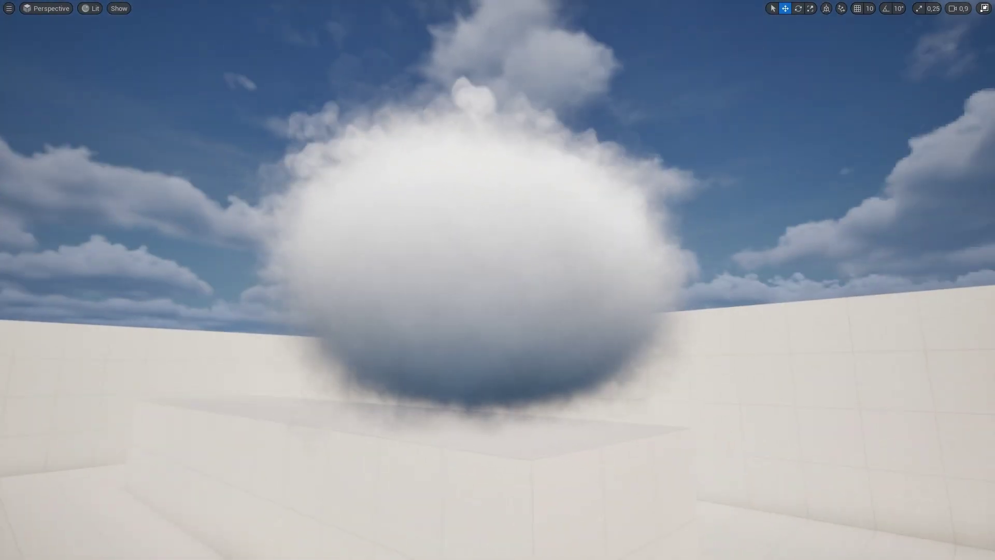
key("a")
mouse_move(498, 280)
right_mouse_down()
mouse_move(544, 275)
mouse_move(586, 332)
mouse_move(637, 373)
mouse_move(570, 311)
mouse_move(414, 306)
mouse_move(524, 301)
mouse_move(565, 264)
mouse_move(500, 280)
mouse_move(498, 265)
right_mouse_up()
key("d")
key("w")
key("a")
key("s")
key("w")
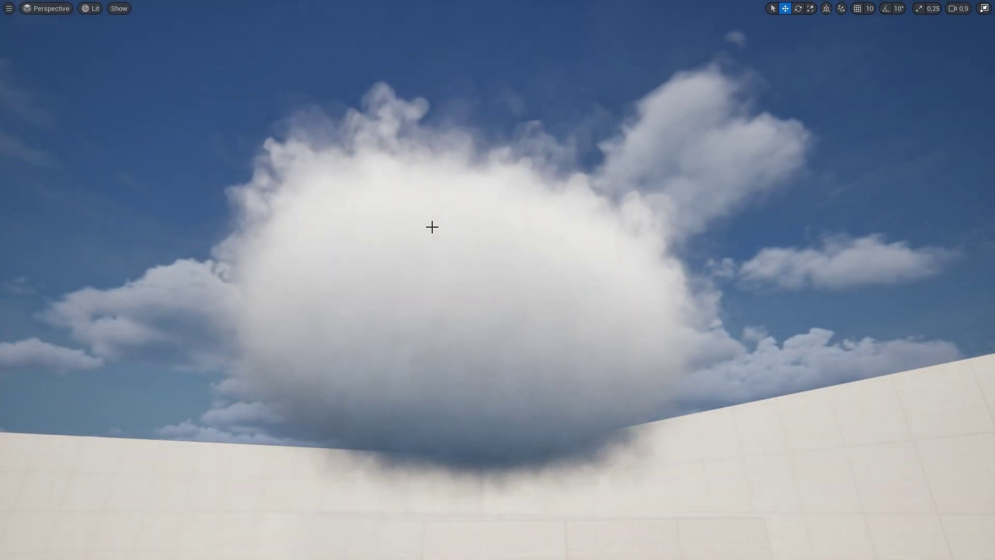
right_click_drag(433, 227, 435, 321)
key("e")
right_click_drag(428, 256, 482, 163)
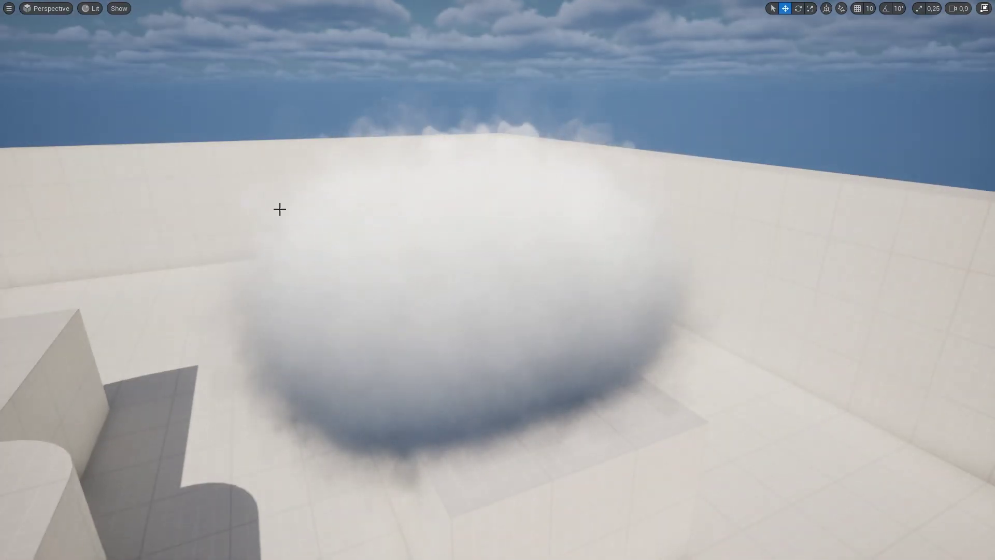